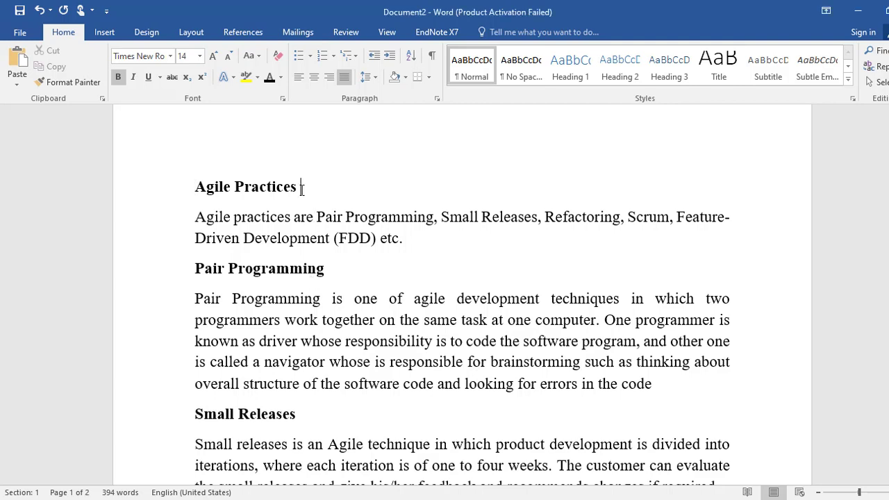
Step: Number the "Agile Practices" title with "1." and apply the Heading 1 style to it
{"action": "left_click_drag", "start_coordinate": [299, 188], "coordinate": [215, 190]}
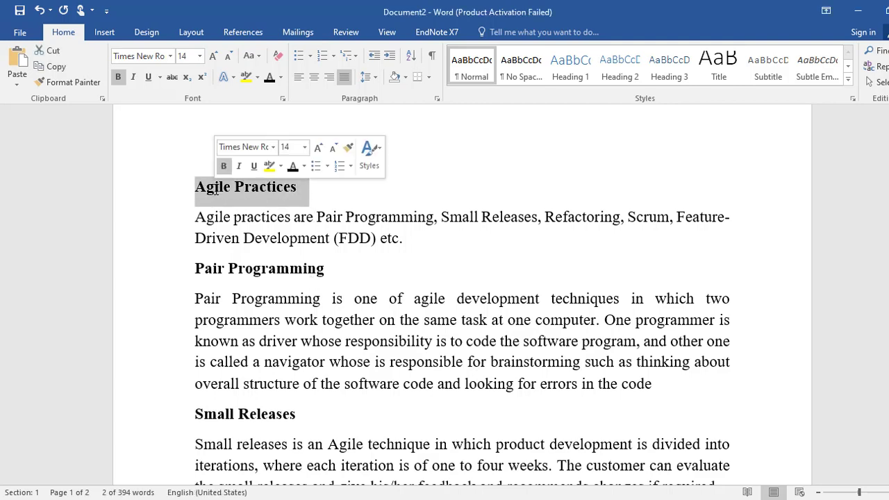
{"action": "left_click", "coordinate": [199, 192]}
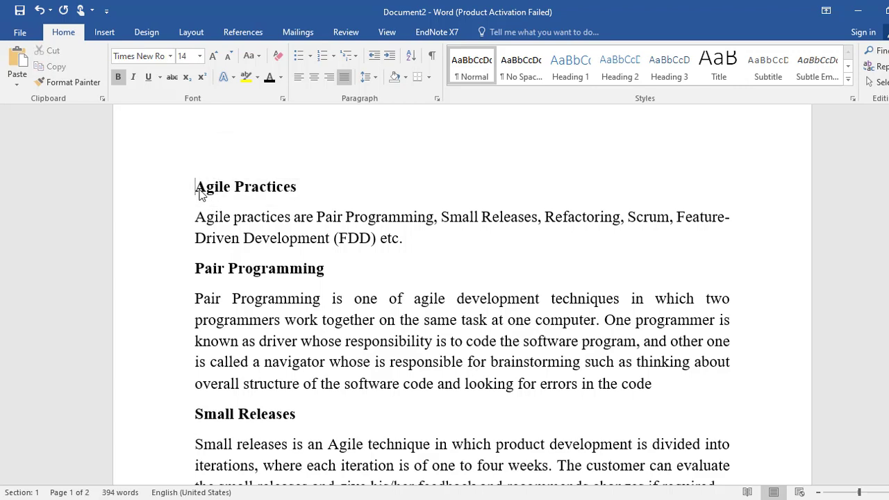
{"action": "type", "text": "1."}
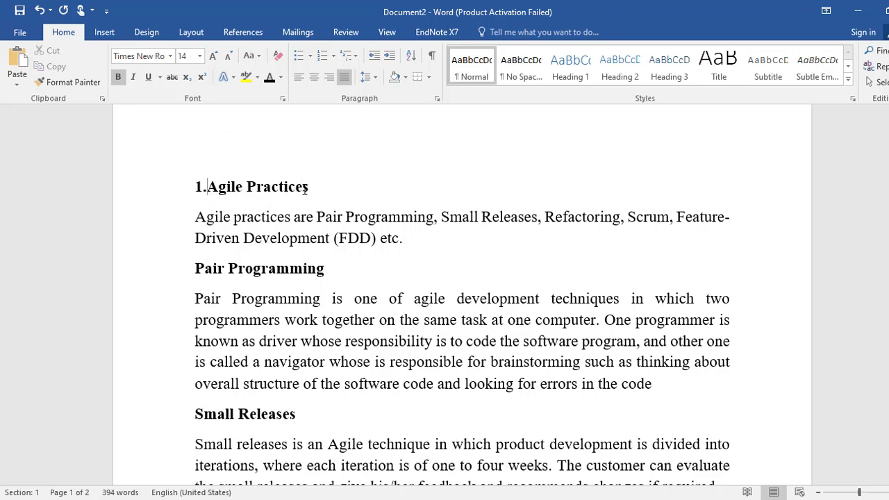
{"action": "left_click_drag", "start_coordinate": [310, 187], "coordinate": [190, 194]}
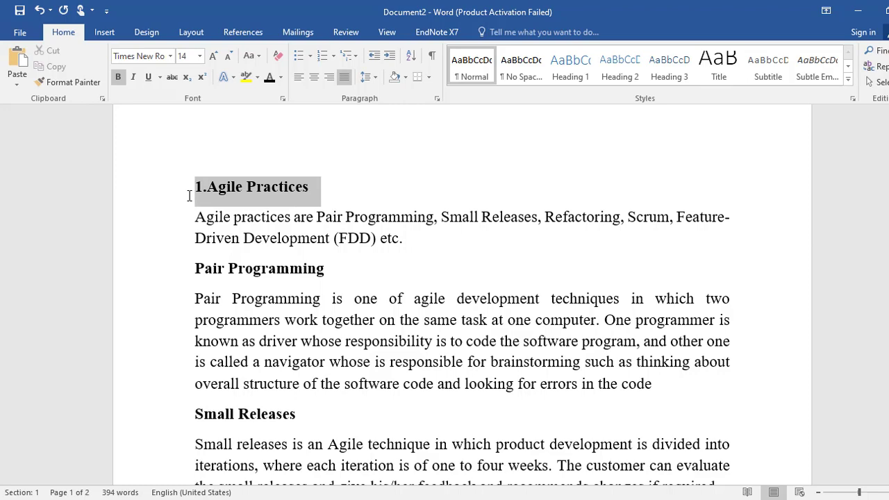
{"action": "left_click", "coordinate": [565, 73]}
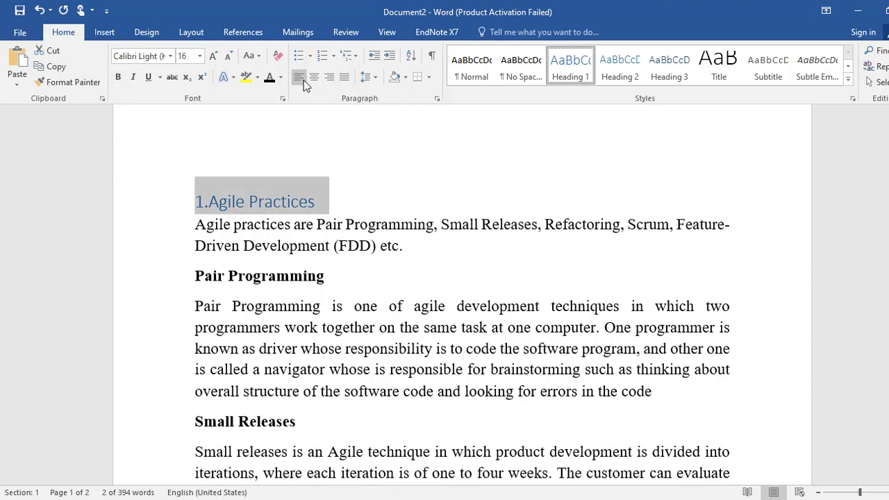
Step: Format the "1.Agile Practices" heading as Times New Roman, size 14, bold, with black font color
{"action": "left_click", "coordinate": [161, 55]}
{"action": "left_click", "coordinate": [171, 56]}
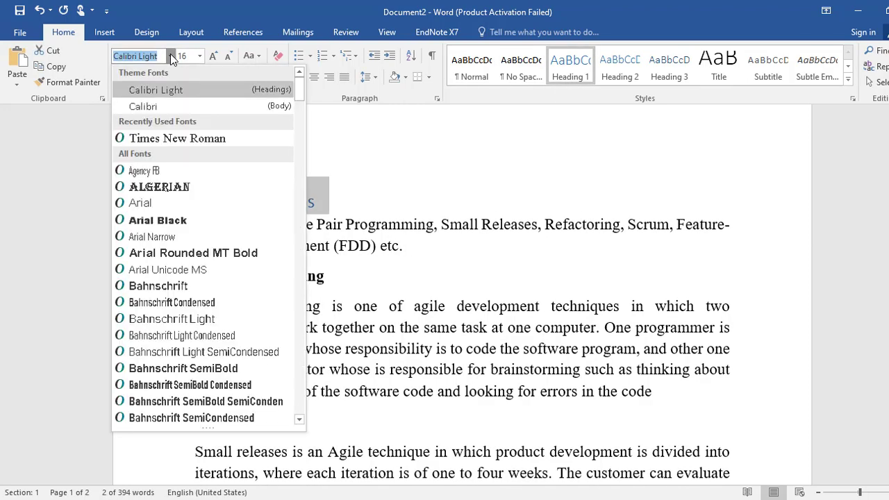
{"action": "left_click", "coordinate": [174, 138]}
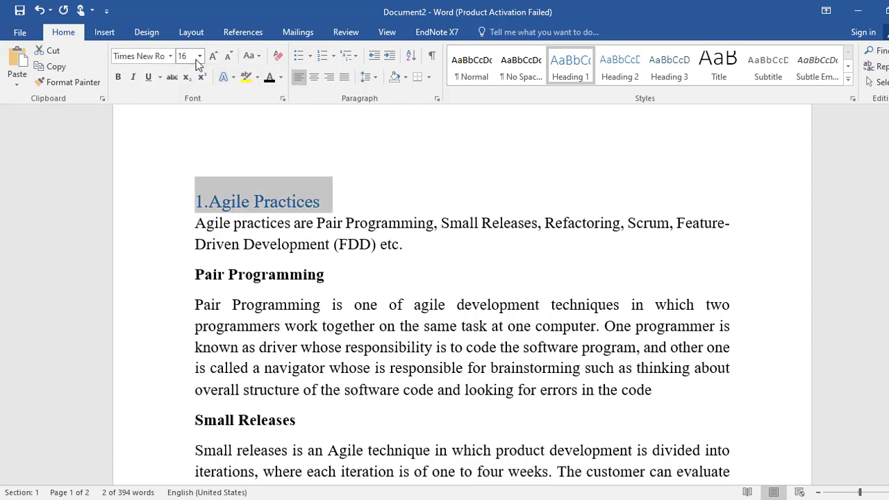
{"action": "left_click", "coordinate": [199, 55]}
{"action": "left_click", "coordinate": [188, 135]}
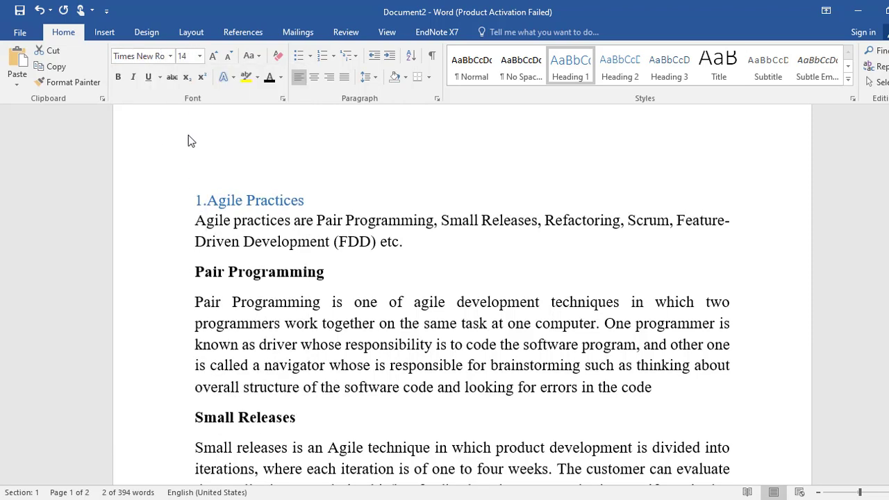
{"action": "left_click", "coordinate": [121, 80]}
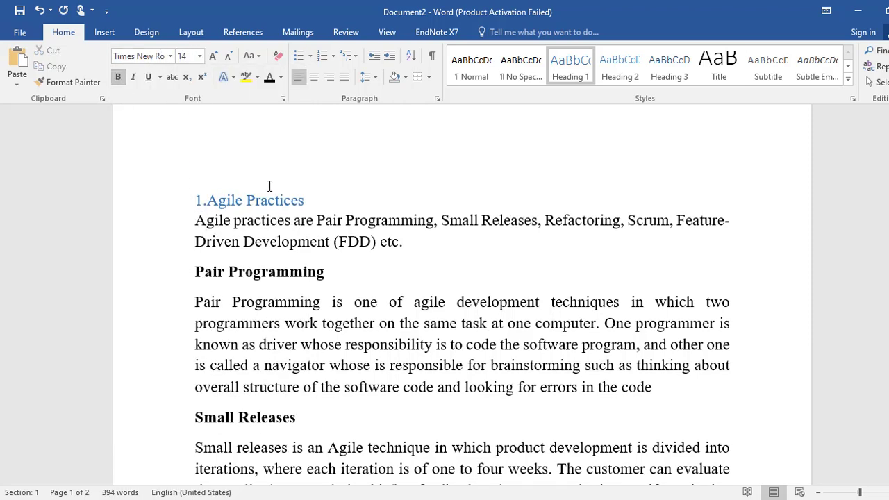
{"action": "left_click_drag", "start_coordinate": [326, 200], "coordinate": [191, 203]}
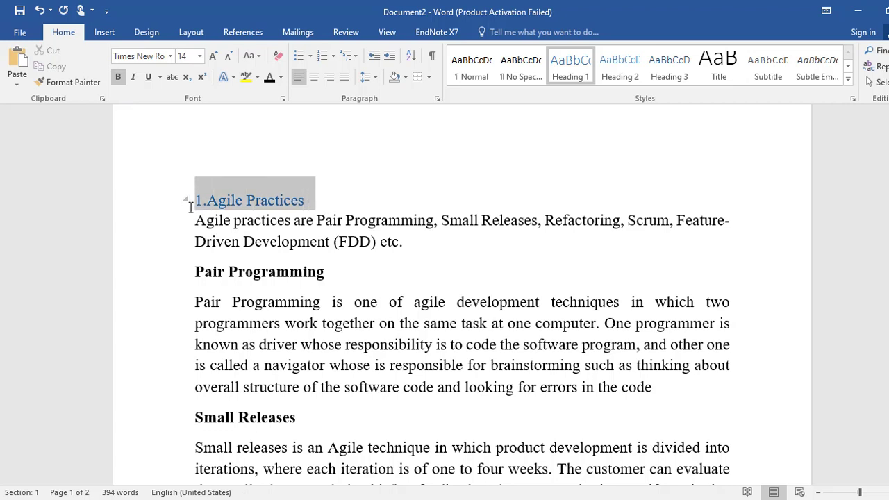
{"action": "left_click", "coordinate": [119, 78]}
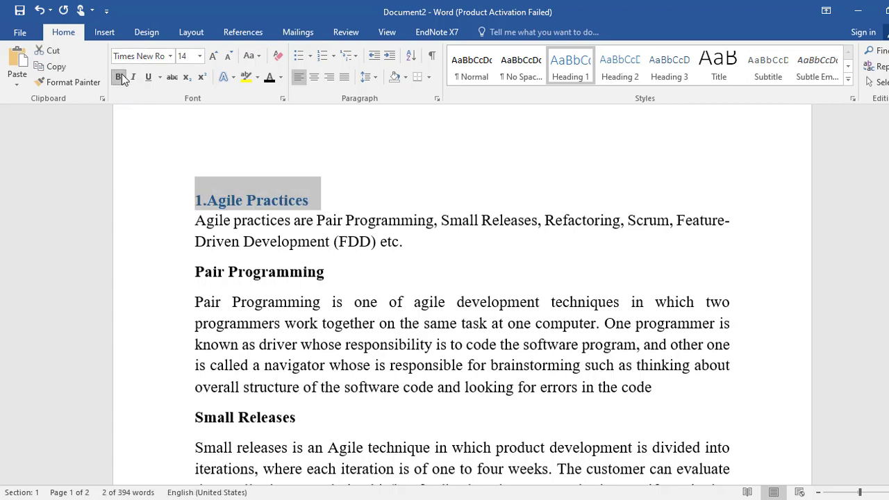
{"action": "left_click", "coordinate": [270, 79]}
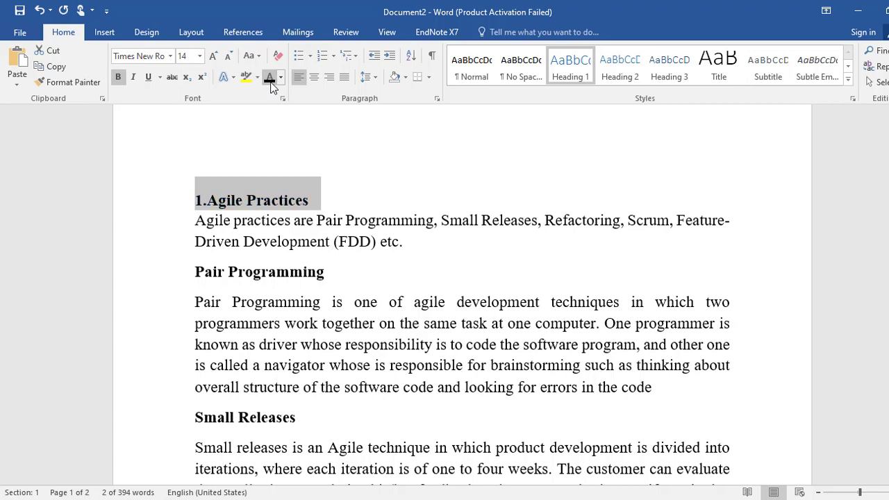
Step: Number the "Pair Programming" title as 1.1 and apply the Heading 2 style to it
{"action": "left_click", "coordinate": [195, 272]}
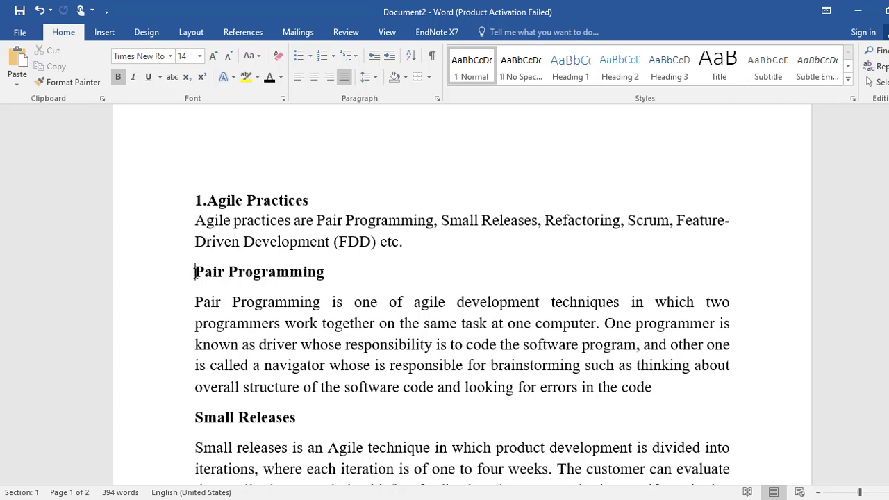
{"action": "type", "text": "1"}
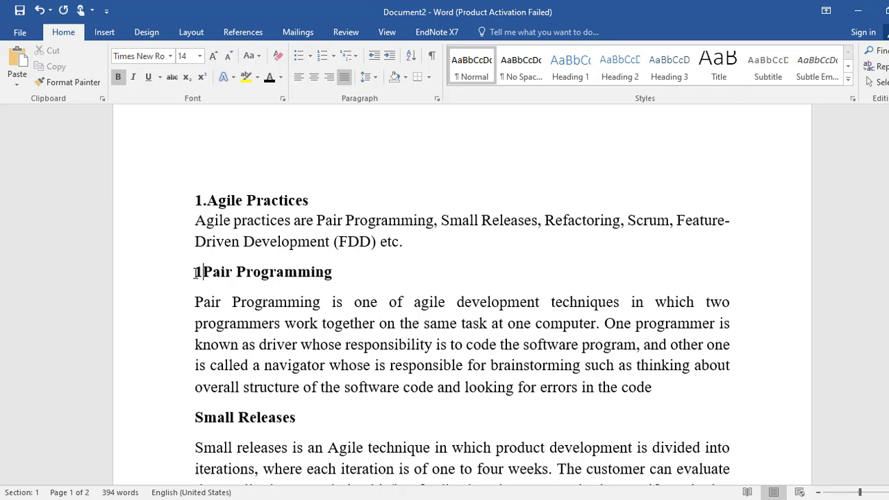
{"action": "type", "text": "."}
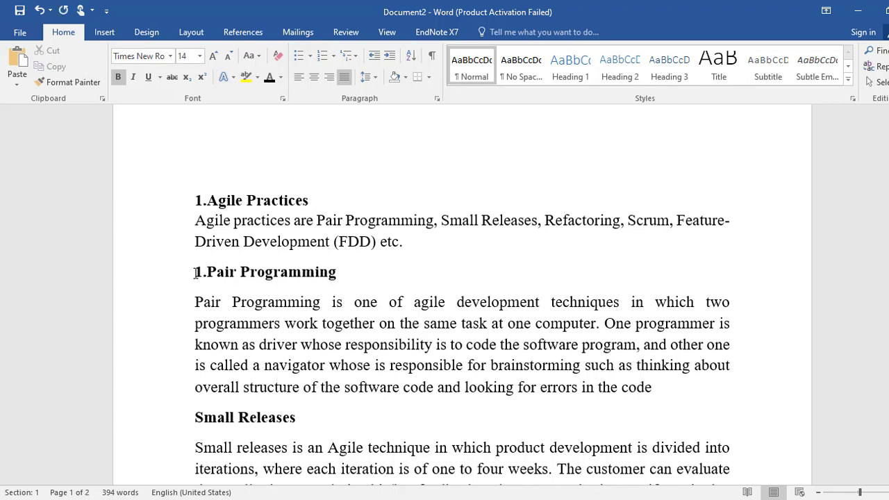
{"action": "type", "text": "1"}
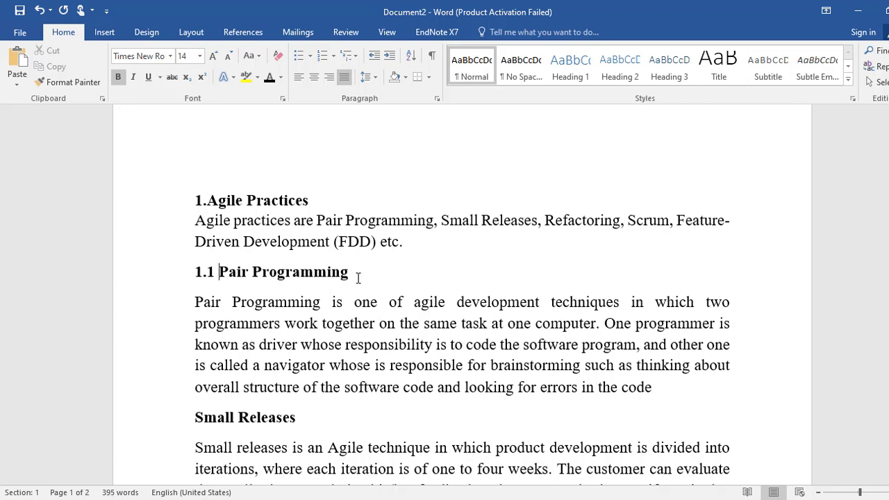
{"action": "left_click_drag", "start_coordinate": [358, 277], "coordinate": [161, 293]}
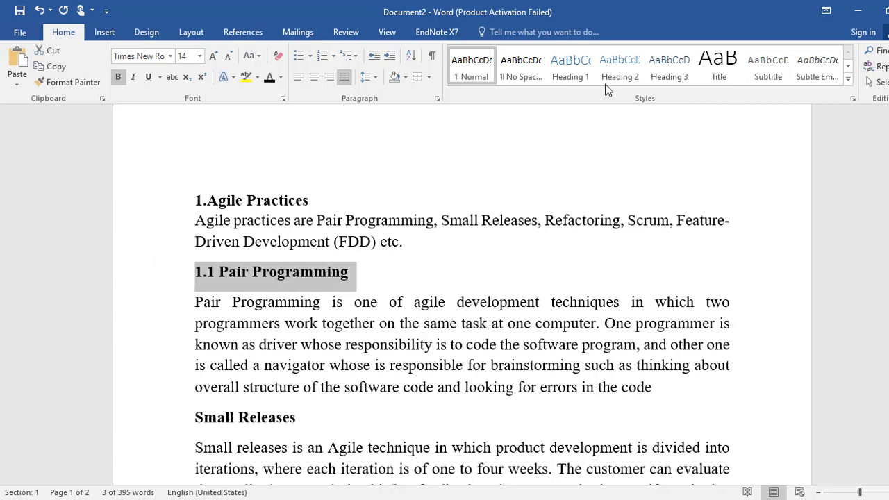
{"action": "left_click", "coordinate": [608, 81]}
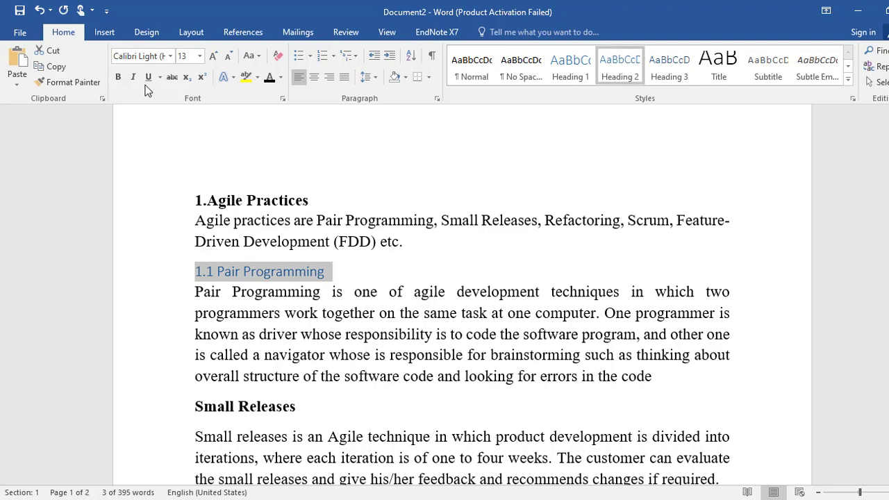
Step: Format the "1.1 Pair Programming" heading as bold Times New Roman with black font color
{"action": "left_click", "coordinate": [170, 56]}
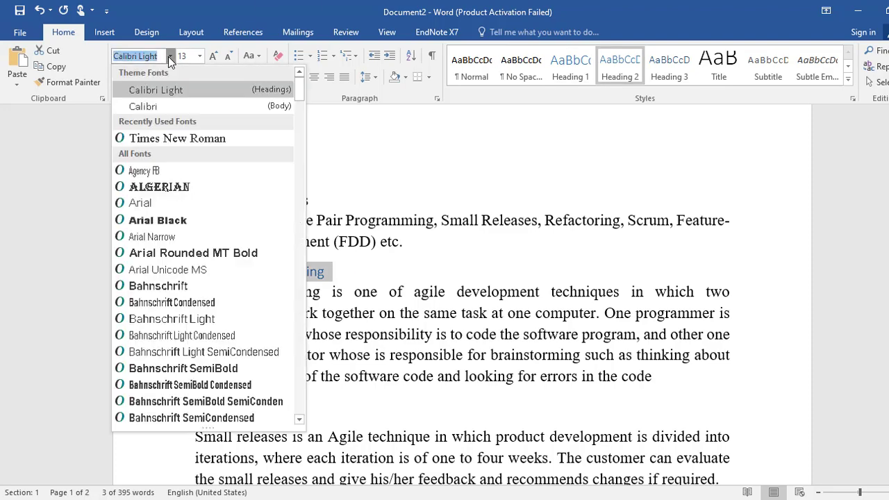
{"action": "left_click", "coordinate": [168, 139]}
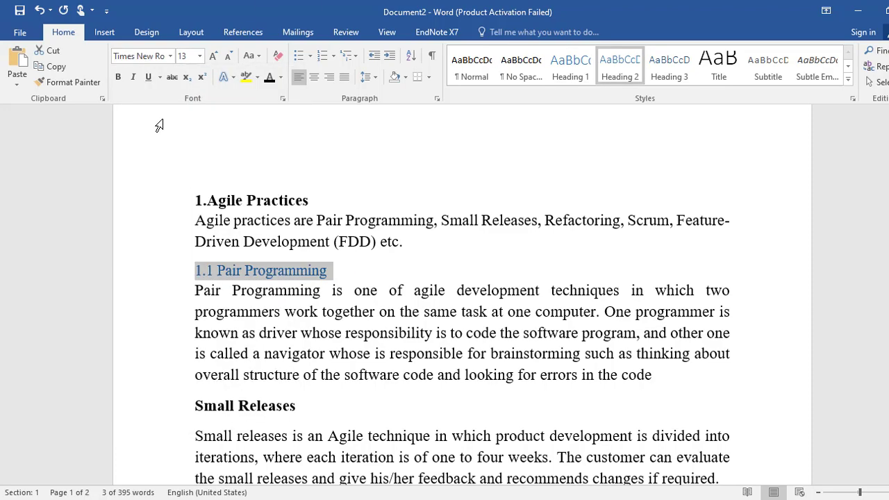
{"action": "left_click", "coordinate": [116, 76]}
{"action": "left_click", "coordinate": [269, 79]}
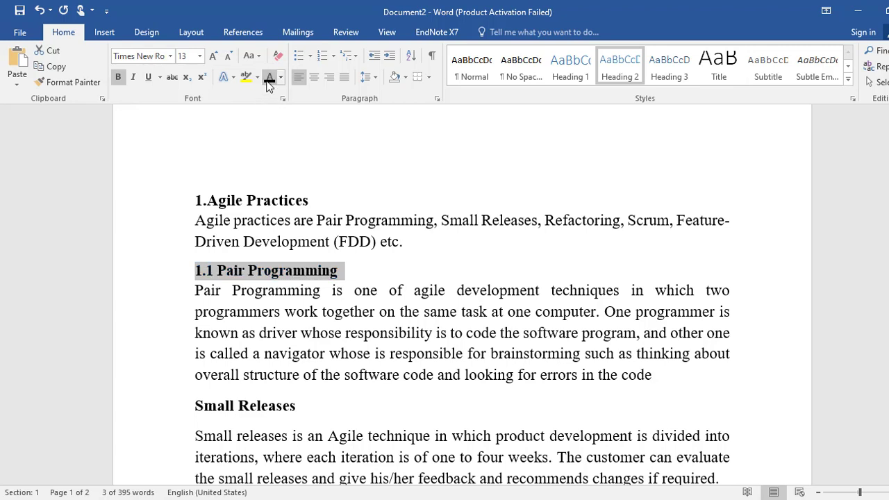
Step: Number the "Small Releases" title as 1.2 and apply the Heading 2 style to it
{"action": "left_click", "coordinate": [196, 403]}
{"action": "type", "text": "1.2"}
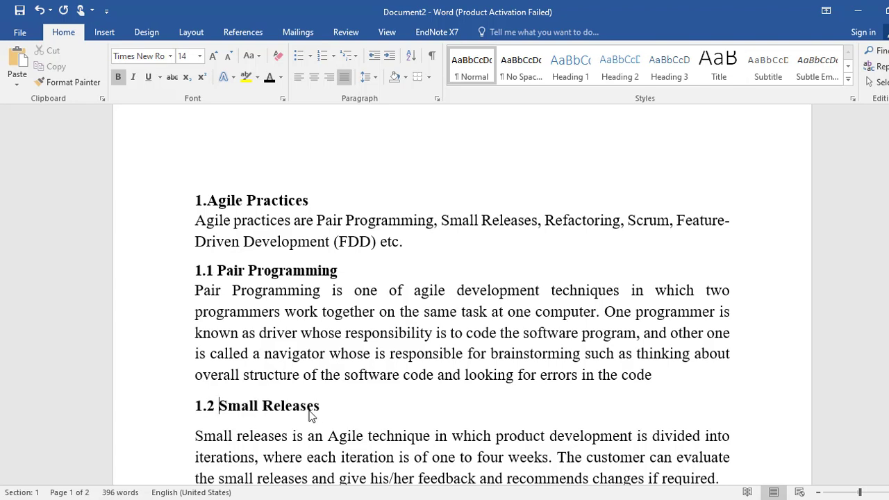
{"action": "left_click_drag", "start_coordinate": [320, 412], "coordinate": [193, 411]}
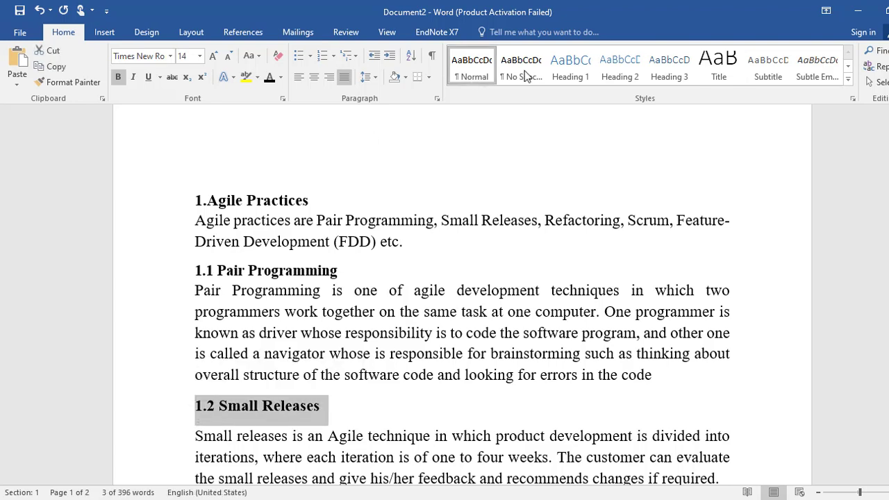
{"action": "left_click", "coordinate": [624, 68]}
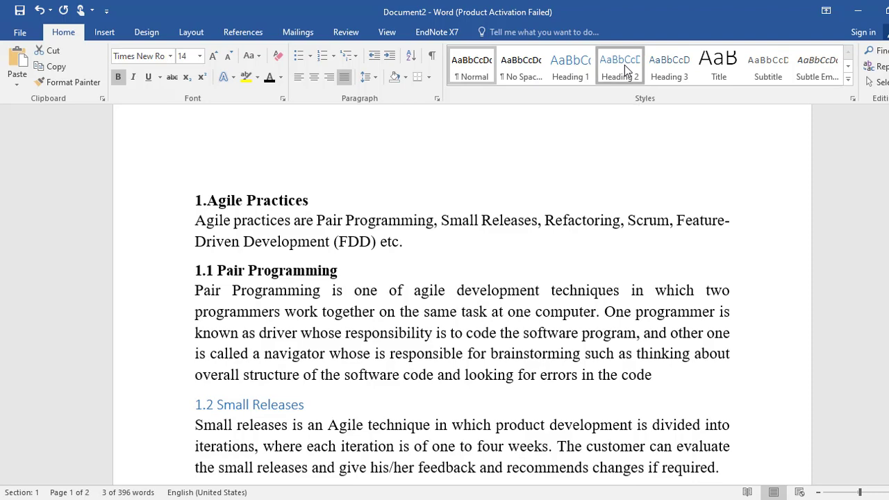
Step: Format the "1.2 Small Releases" heading as bold Times New Roman with black font color
{"action": "left_click", "coordinate": [170, 56]}
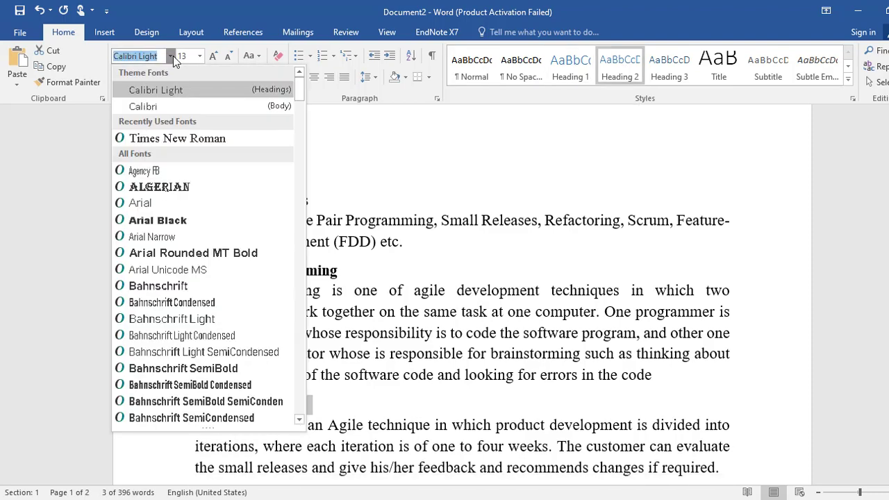
{"action": "left_click", "coordinate": [167, 134]}
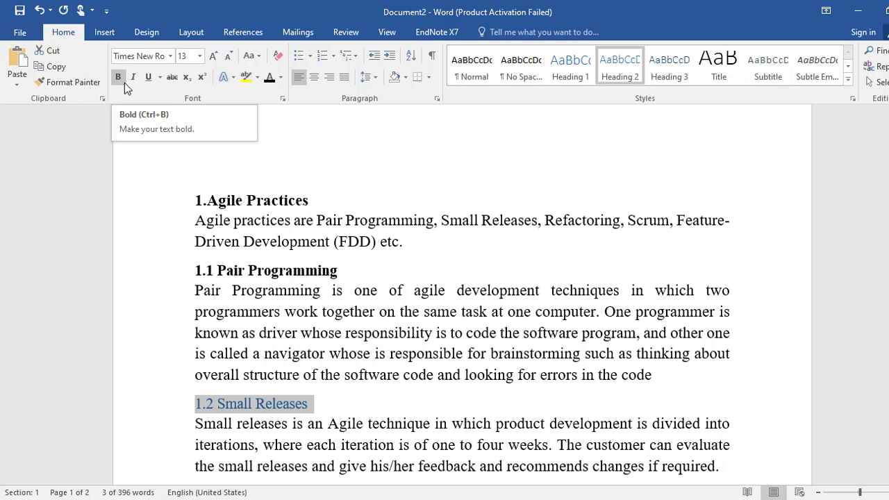
{"action": "left_click", "coordinate": [118, 77]}
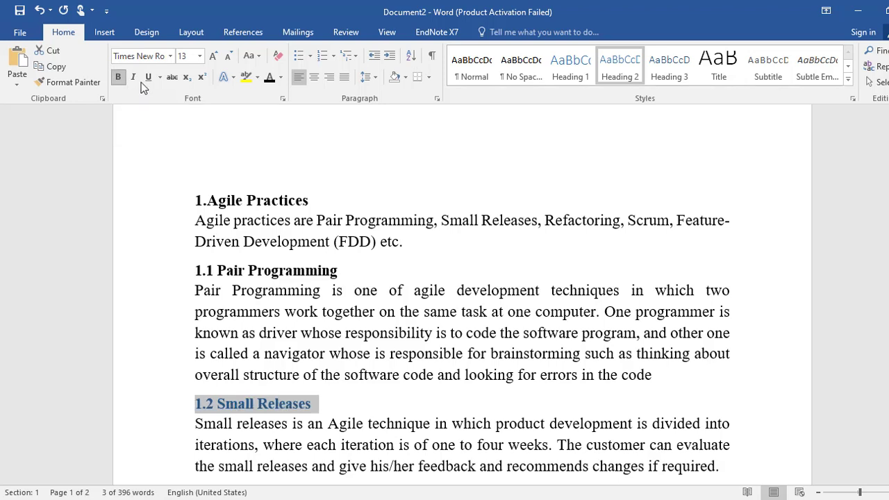
{"action": "left_click", "coordinate": [276, 78]}
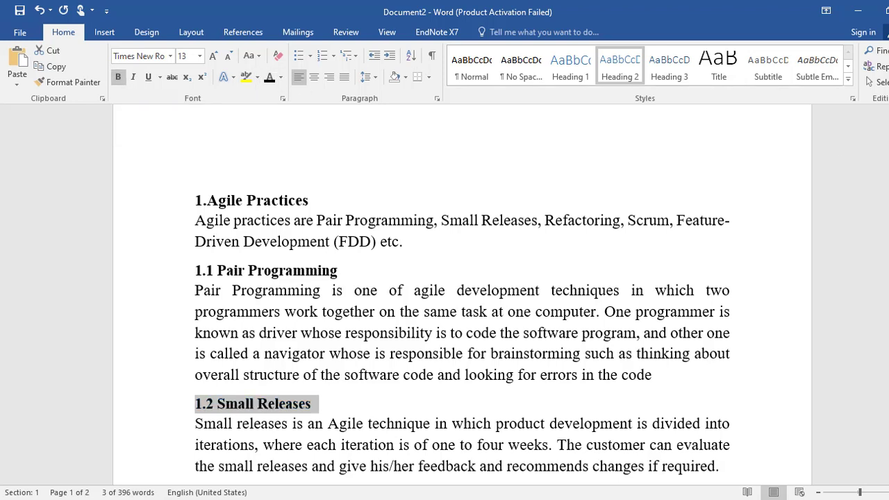
Step: Number the "Small Releases Principle" title as 1.2.1 and apply the Heading 3 style to it
{"action": "scroll", "coordinate": [462, 294], "scroll_direction": "down", "scroll_amount": 3}
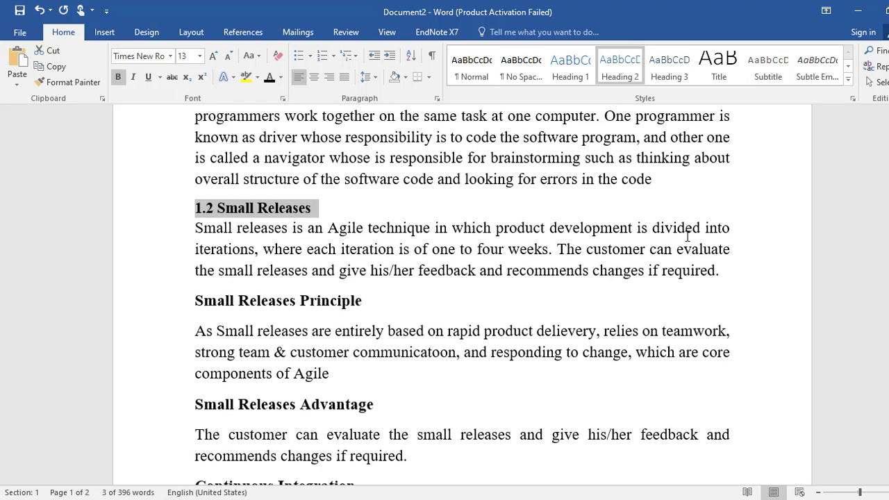
{"action": "left_click_drag", "start_coordinate": [652, 232], "coordinate": [549, 249]}
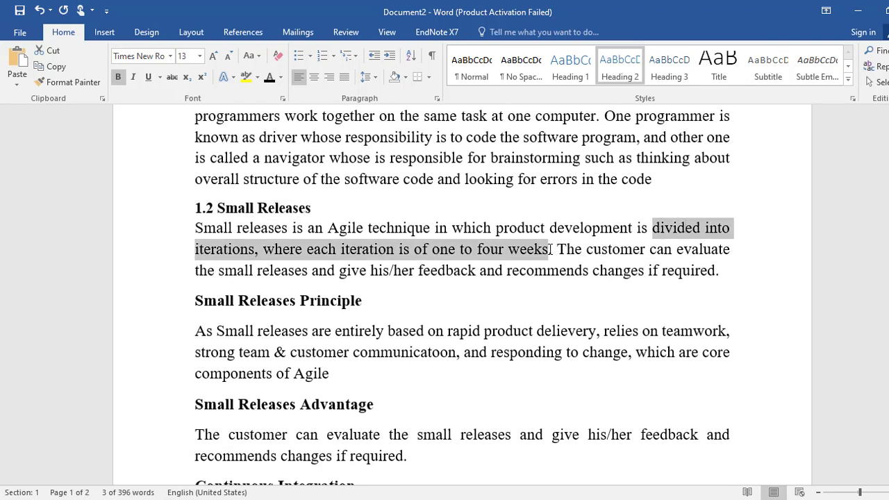
{"action": "left_click", "coordinate": [373, 312]}
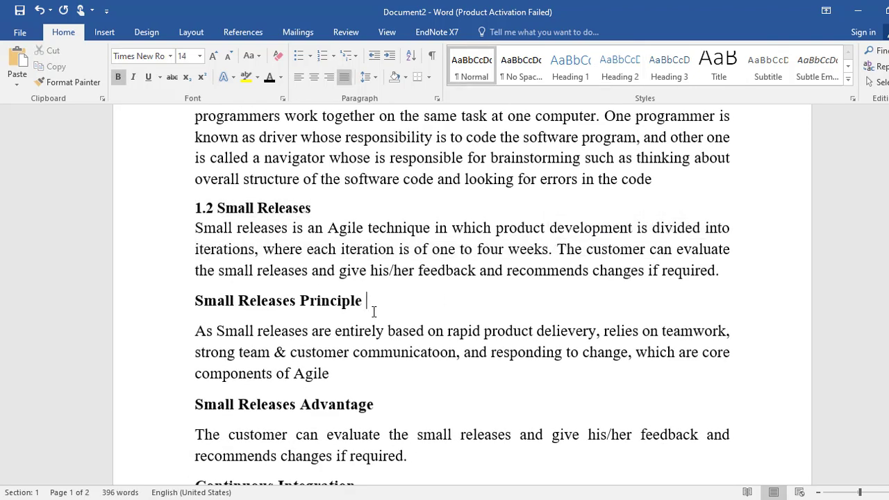
{"action": "left_click", "coordinate": [190, 297]}
{"action": "type", "text": "1"}
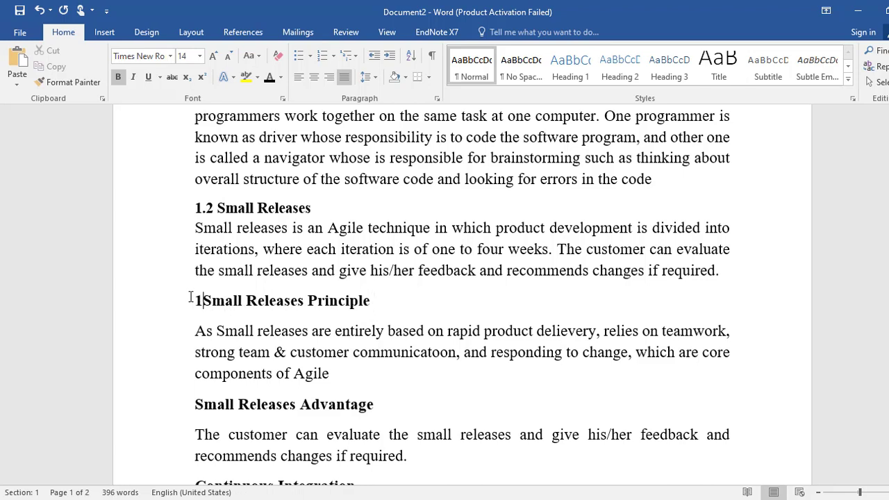
{"action": "type", "text": ".2.1"}
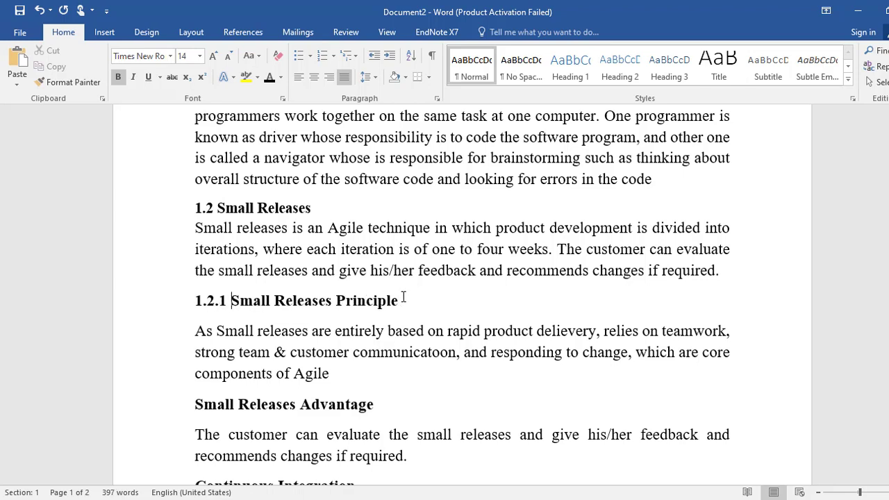
{"action": "left_click_drag", "start_coordinate": [404, 297], "coordinate": [192, 302]}
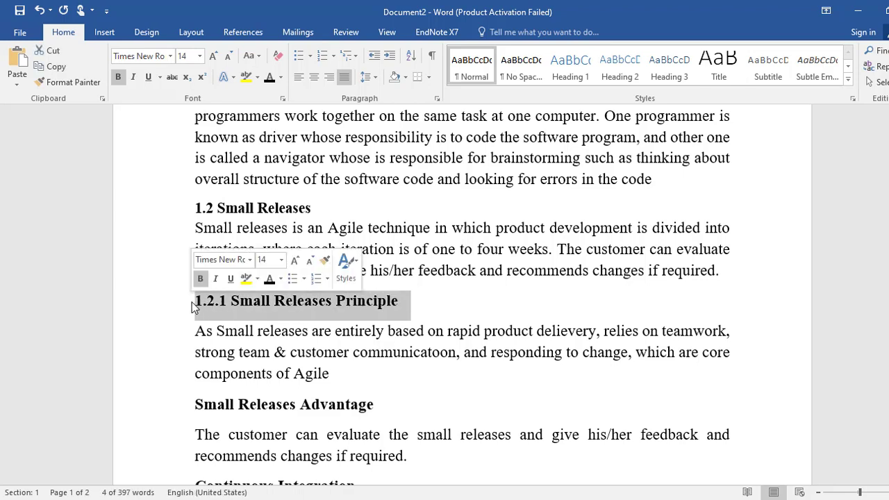
{"action": "left_click", "coordinate": [670, 66]}
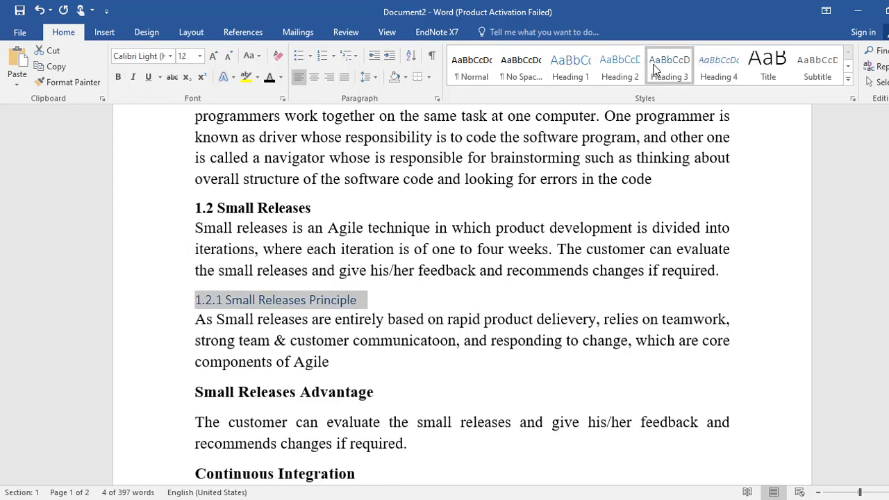
Step: Format the "1.2.1 Small Releases Principle" heading as bold Times New Roman with black font color
{"action": "left_click", "coordinate": [170, 56]}
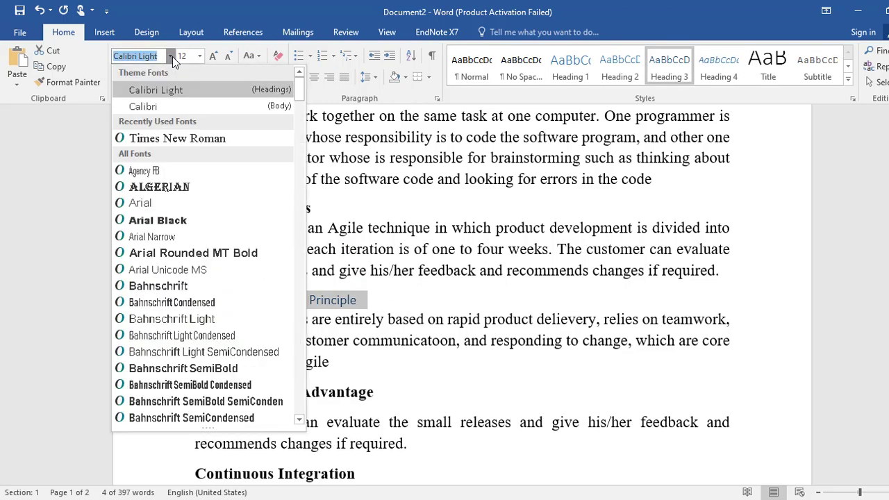
{"action": "left_click", "coordinate": [169, 137]}
{"action": "left_click", "coordinate": [115, 84]}
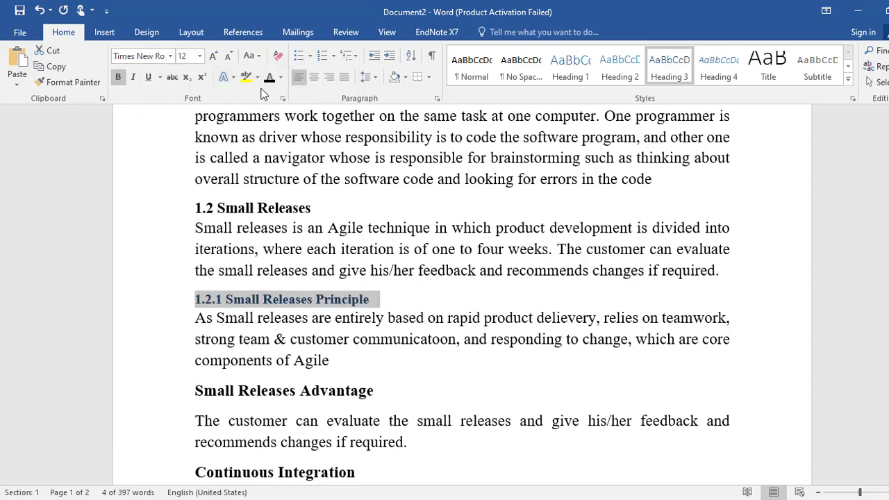
{"action": "left_click", "coordinate": [266, 84]}
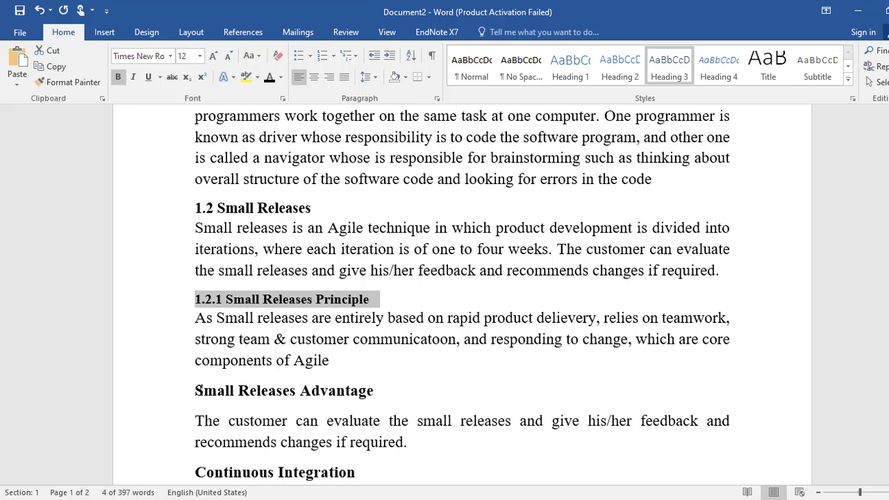
Step: Number the "Small Releases Advantage" title as 1.2.2 and apply the Heading 3 style to it
{"action": "left_click", "coordinate": [194, 390]}
{"action": "type", "text": "1"}
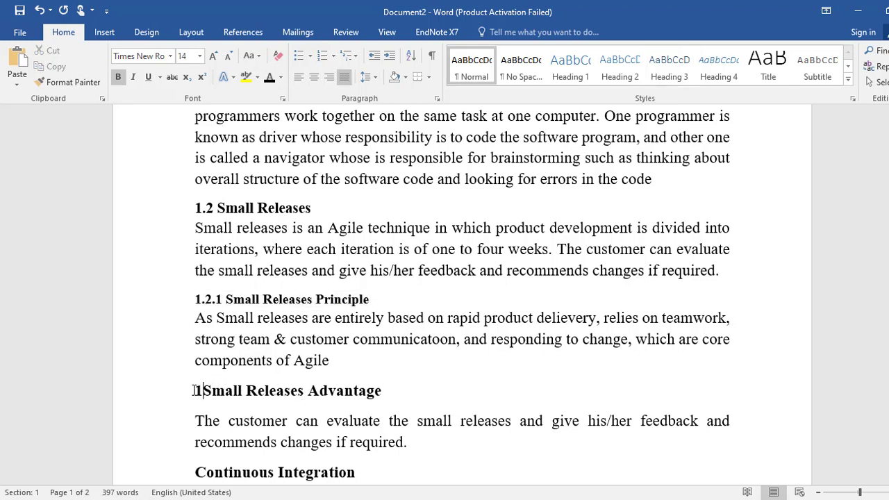
{"action": "type", "text": ".2.2"}
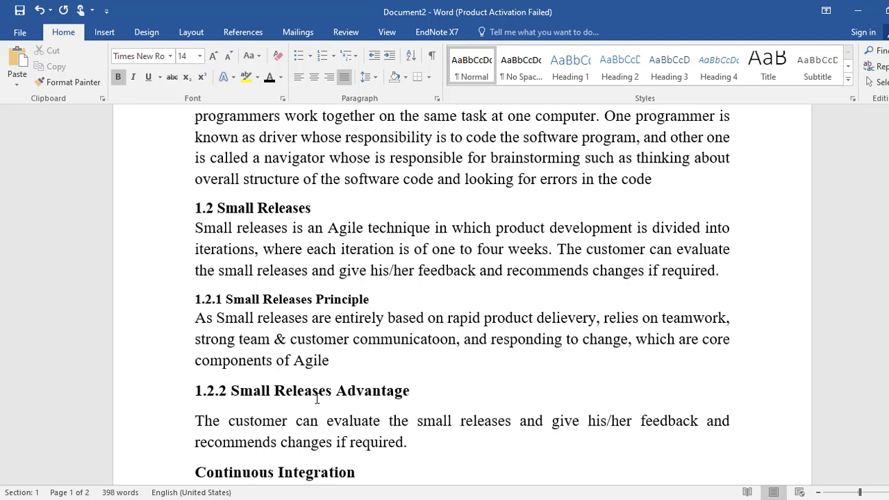
{"action": "left_click_drag", "start_coordinate": [412, 394], "coordinate": [193, 390]}
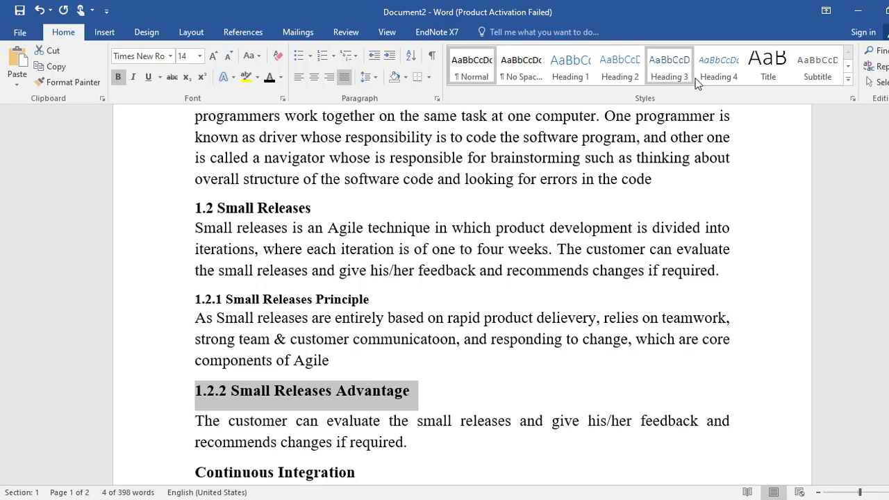
{"action": "left_click", "coordinate": [671, 71]}
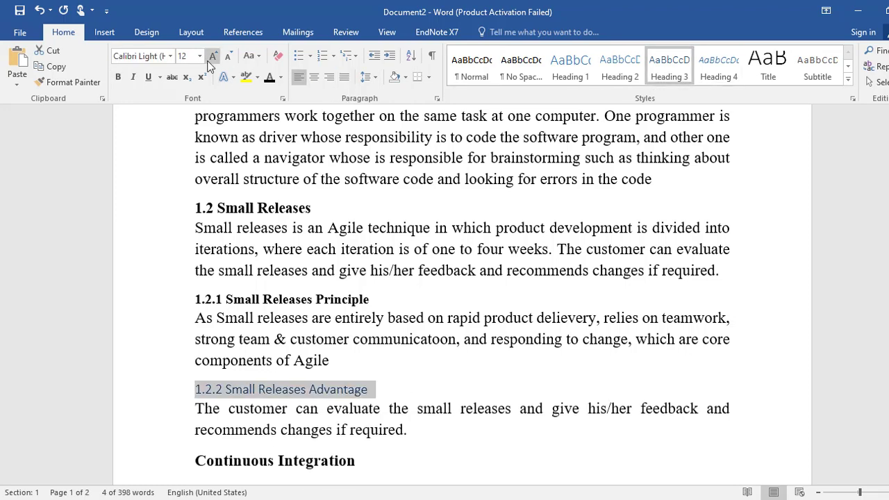
Step: Format the "1.2.2 Small Releases Advantage" heading as bold Times New Roman with black font color
{"action": "left_click", "coordinate": [170, 58]}
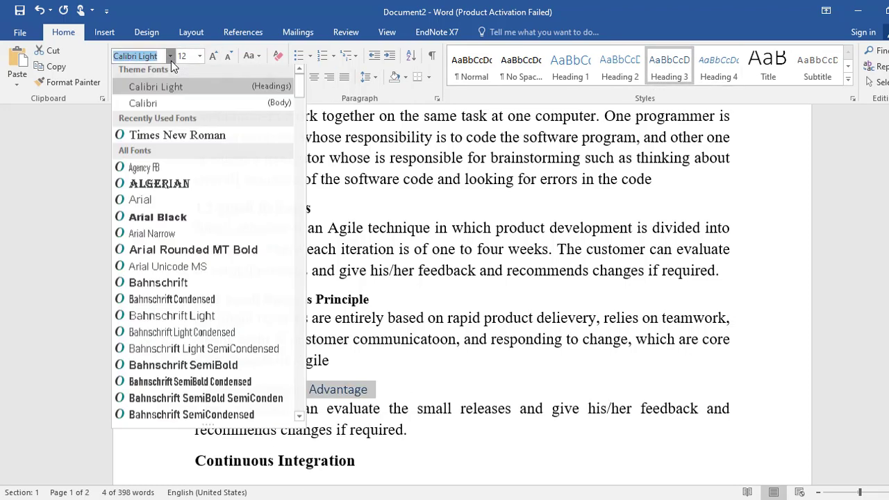
{"action": "left_click", "coordinate": [166, 136]}
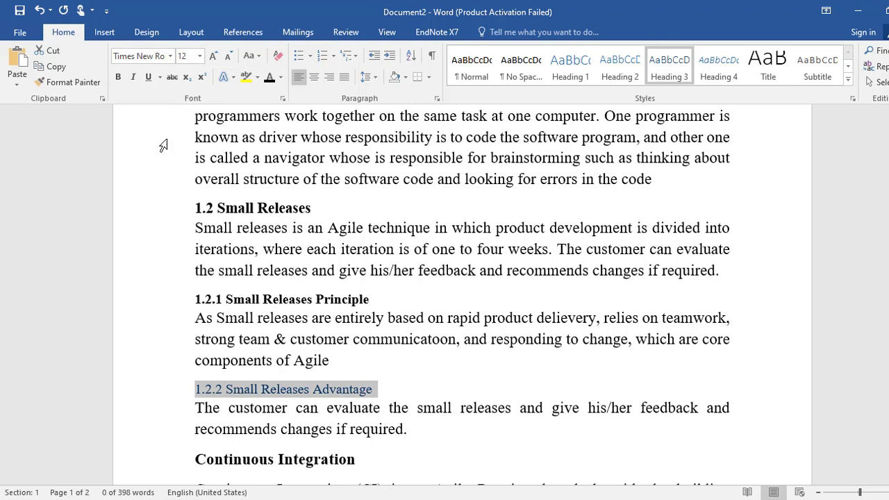
{"action": "left_click", "coordinate": [118, 78]}
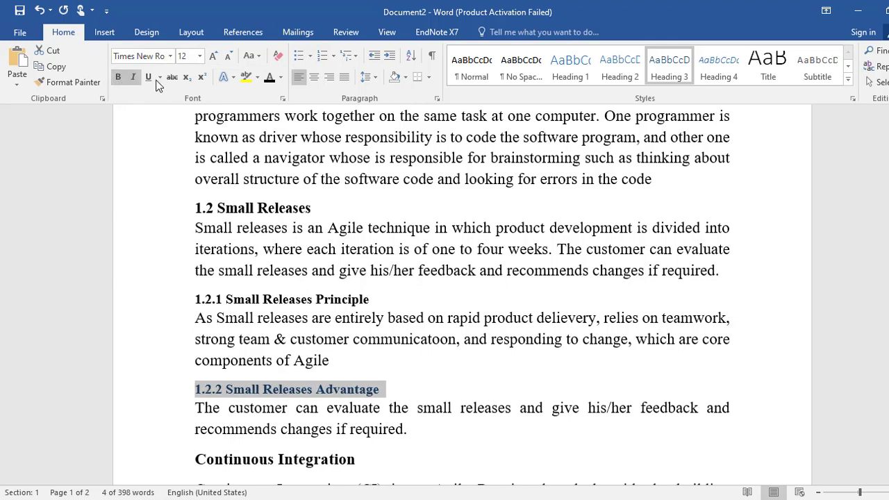
{"action": "left_click", "coordinate": [269, 78]}
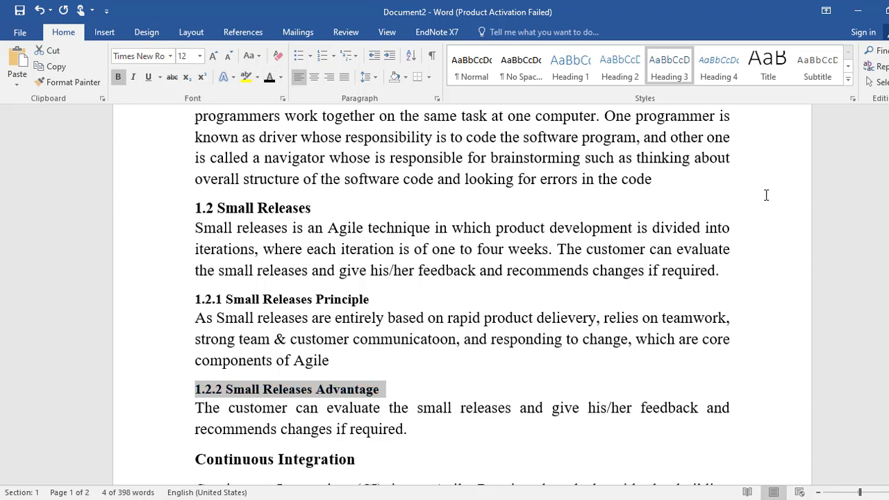
Step: Number the "Continuous Integration" title as 1.3 and apply the Heading 2 style to it
{"action": "scroll", "coordinate": [462, 295], "scroll_direction": "down", "scroll_amount": 4}
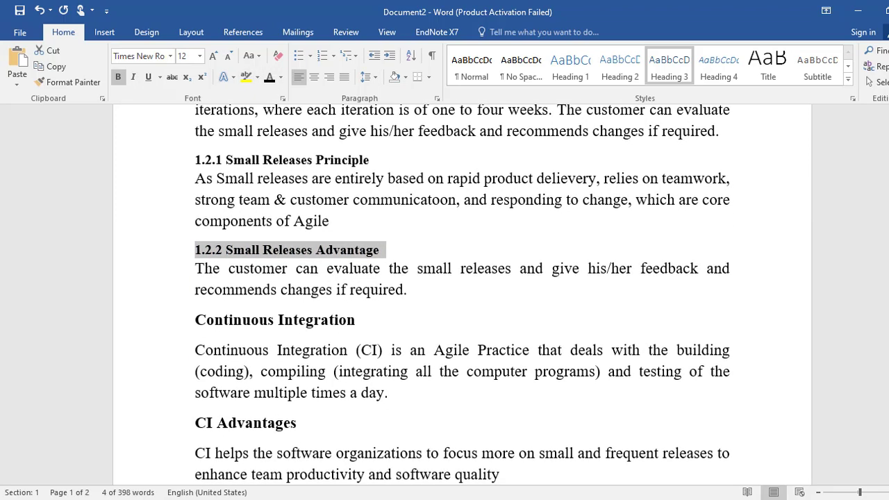
{"action": "left_click", "coordinate": [198, 323]}
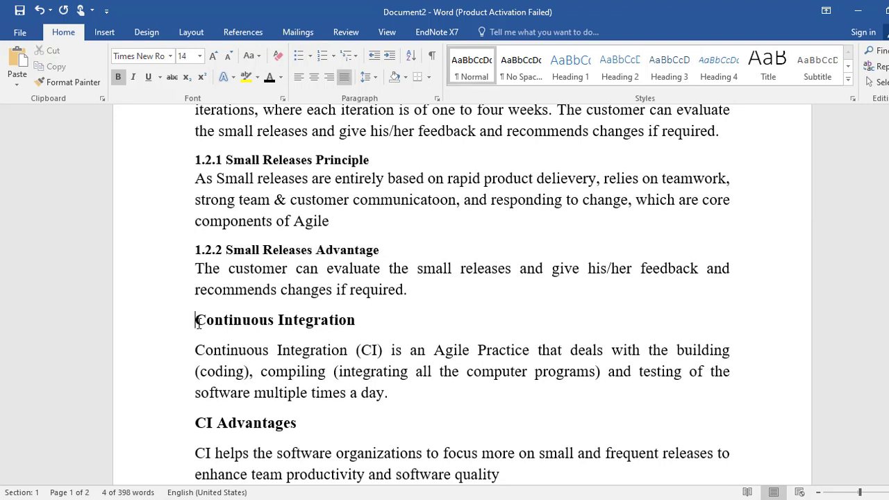
{"action": "type", "text": "1.3"}
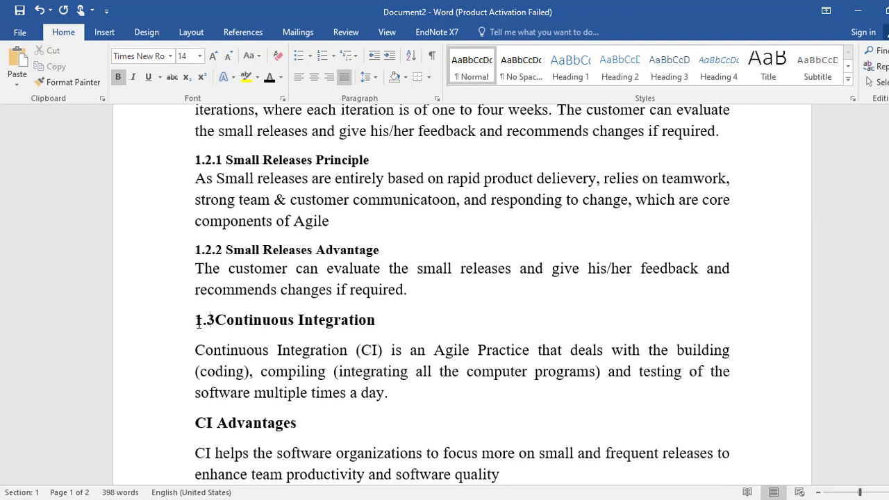
{"action": "left_click_drag", "start_coordinate": [382, 324], "coordinate": [179, 328]}
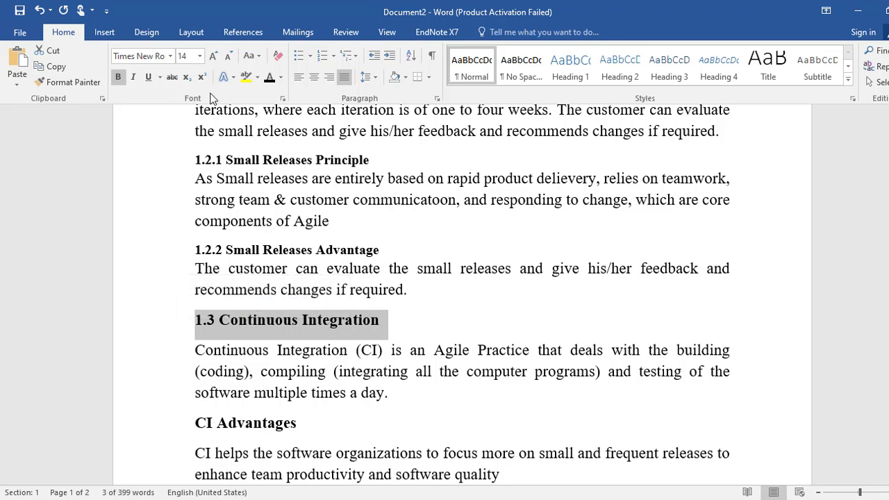
{"action": "left_click", "coordinate": [620, 71]}
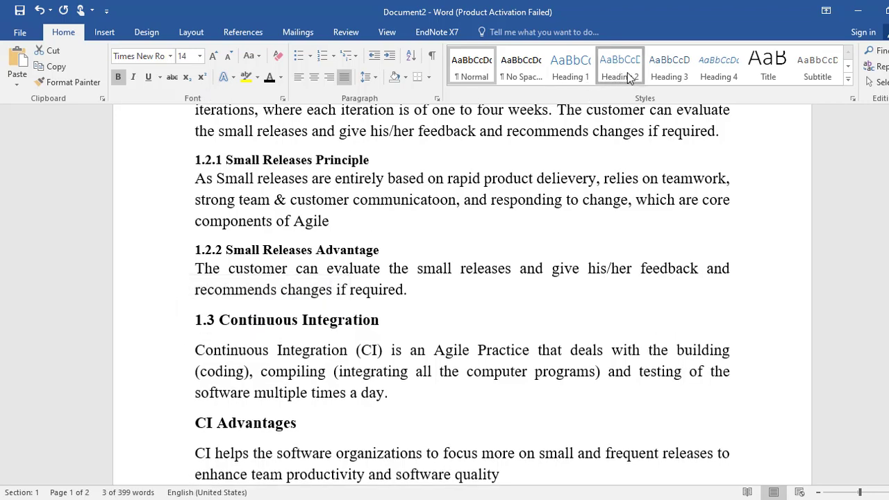
Step: Format the "1.3 Continuous Integration" heading as bold Times New Roman with black font color
{"action": "left_click", "coordinate": [123, 72]}
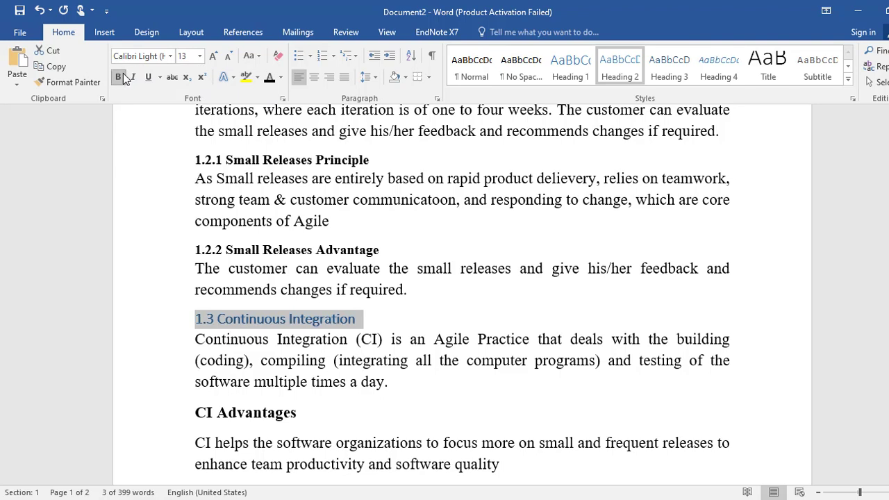
{"action": "left_click", "coordinate": [200, 55]}
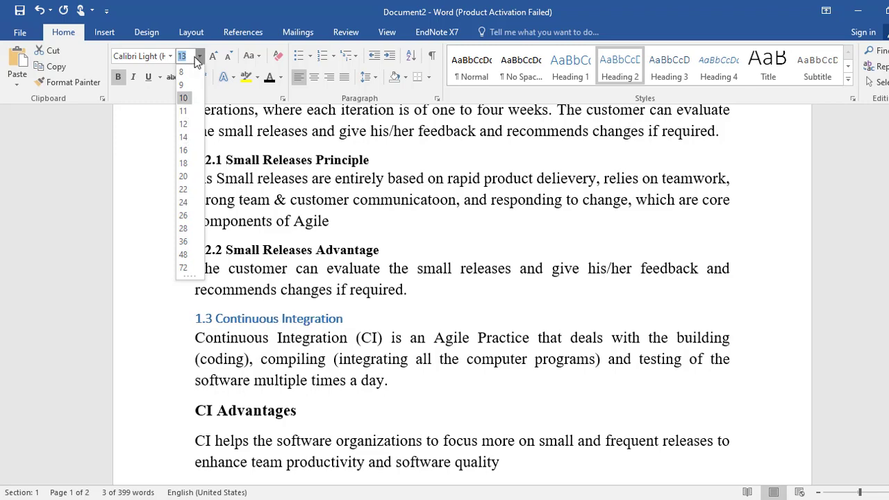
{"action": "left_click", "coordinate": [168, 56]}
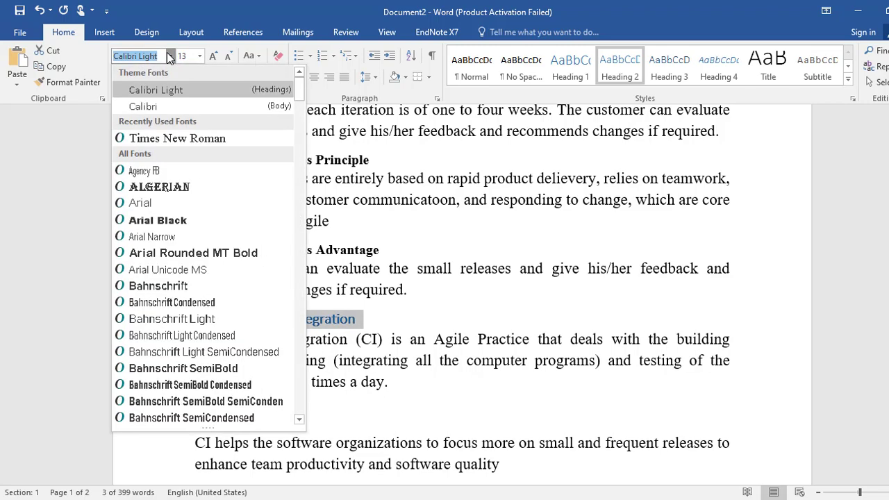
{"action": "left_click", "coordinate": [165, 130]}
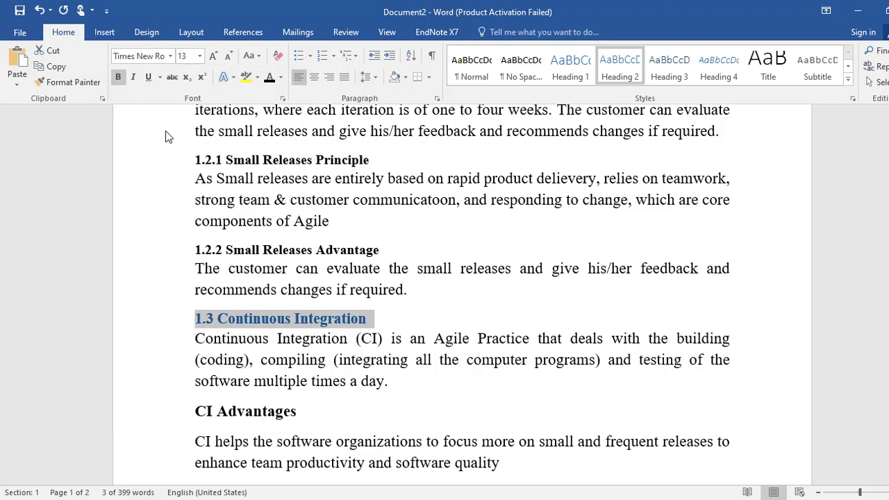
{"action": "left_click", "coordinate": [269, 78]}
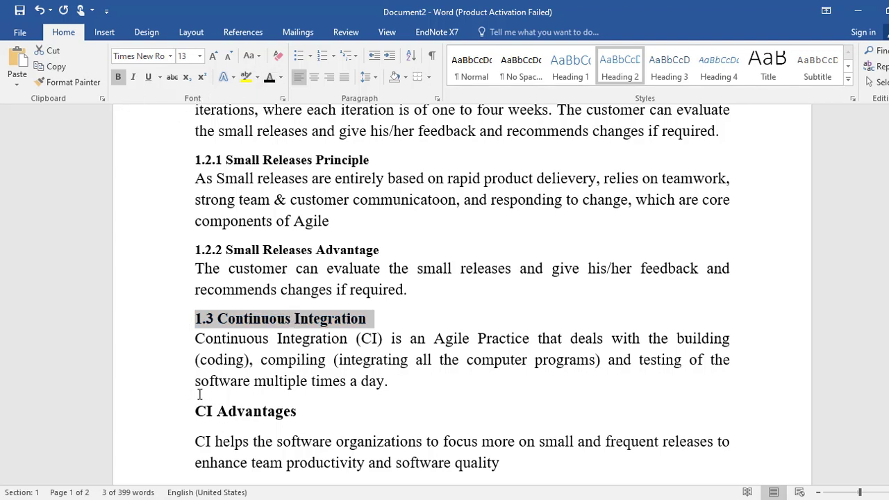
Step: Number the "CI Advantages" title as 1.3.1 and apply the Heading 3 style to it
{"action": "left_click", "coordinate": [196, 414]}
{"action": "type", "text": "1"}
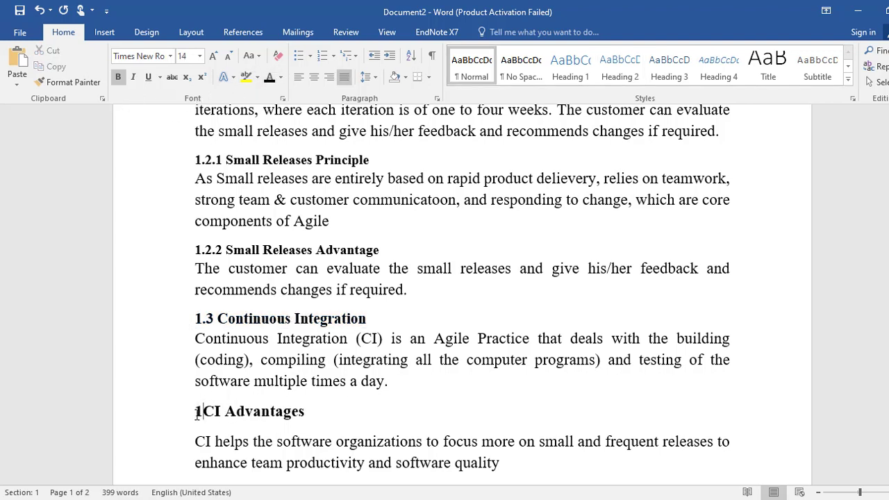
{"action": "type", "text": "."}
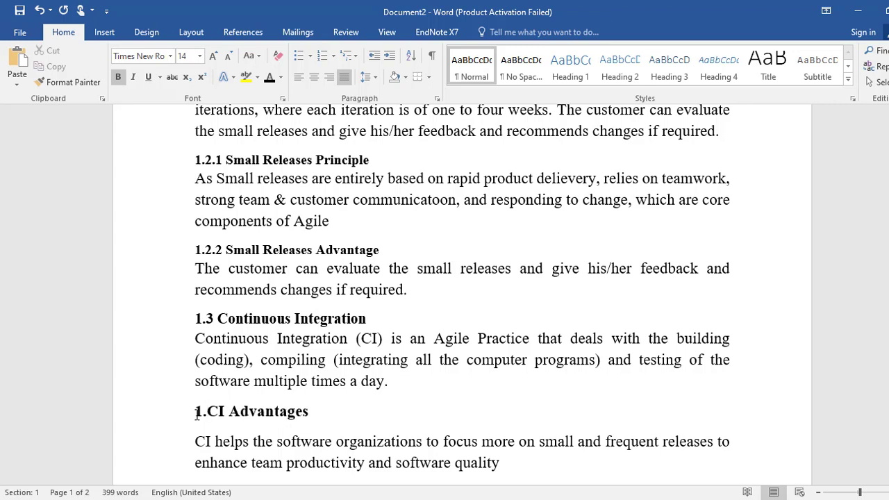
{"action": "type", "text": "3.1"}
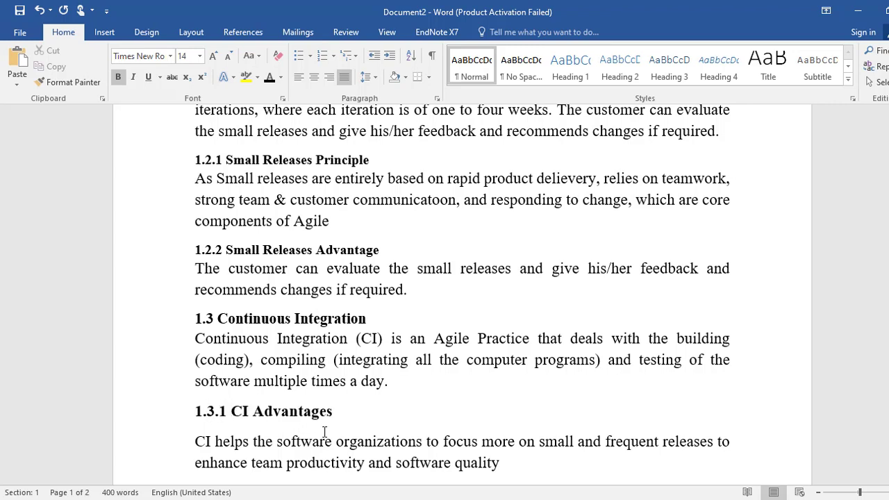
{"action": "left_click", "coordinate": [182, 419]}
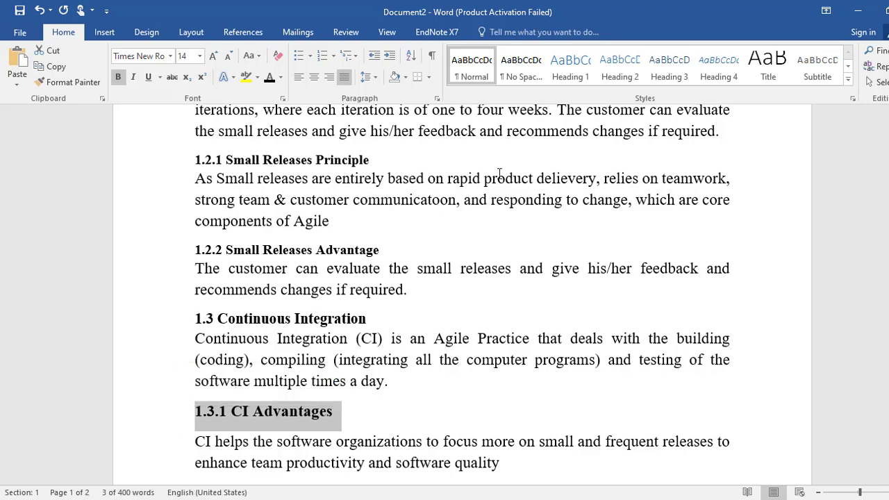
{"action": "left_click", "coordinate": [665, 66]}
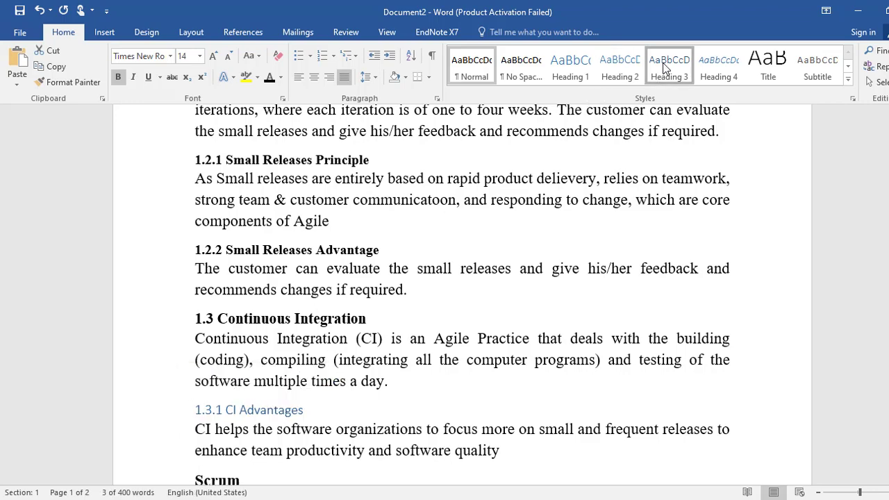
{"action": "left_click", "coordinate": [664, 67]}
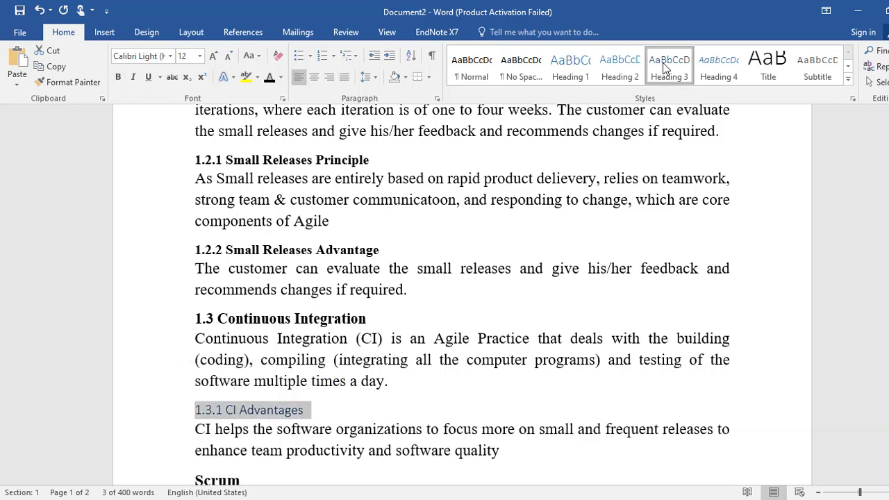
Step: Format the "1.3.1 CI Advantages" heading as bold Times New Roman with black font color
{"action": "left_click", "coordinate": [168, 56]}
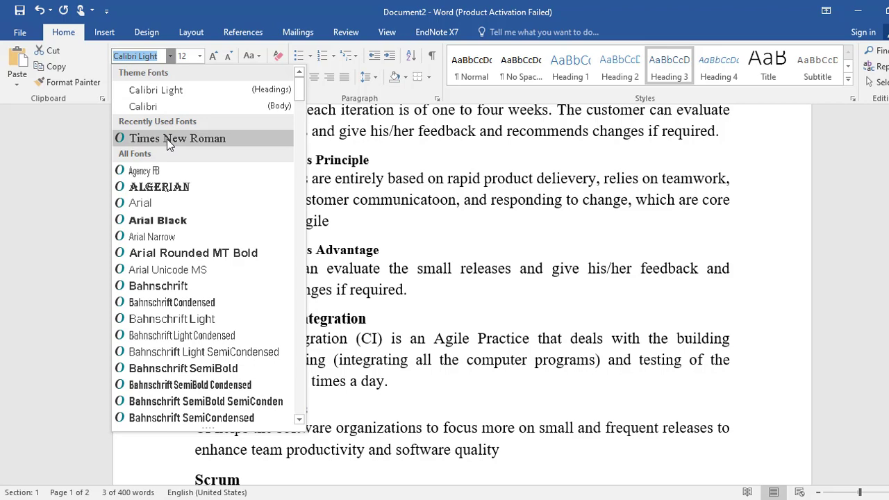
{"action": "left_click", "coordinate": [167, 138]}
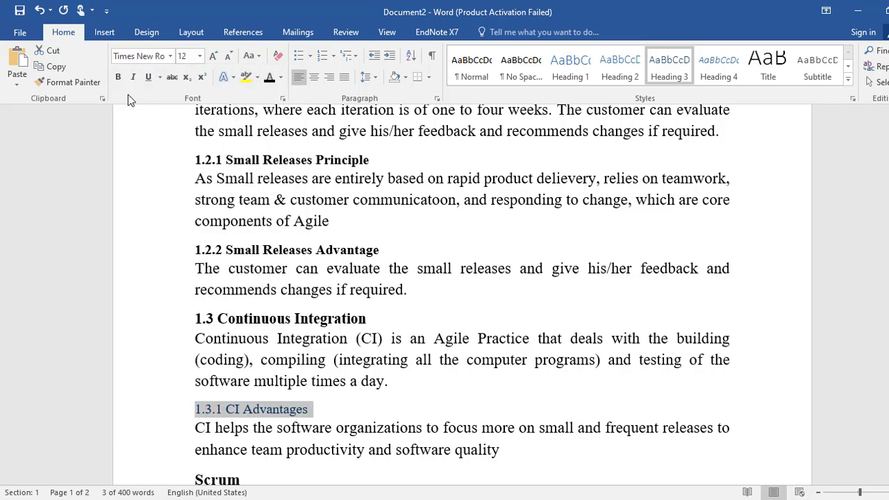
{"action": "left_click", "coordinate": [118, 78]}
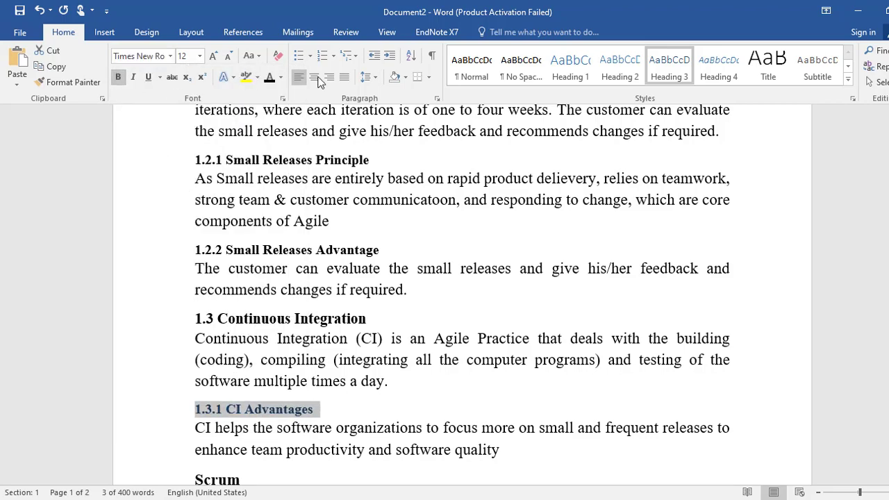
{"action": "left_click", "coordinate": [270, 78]}
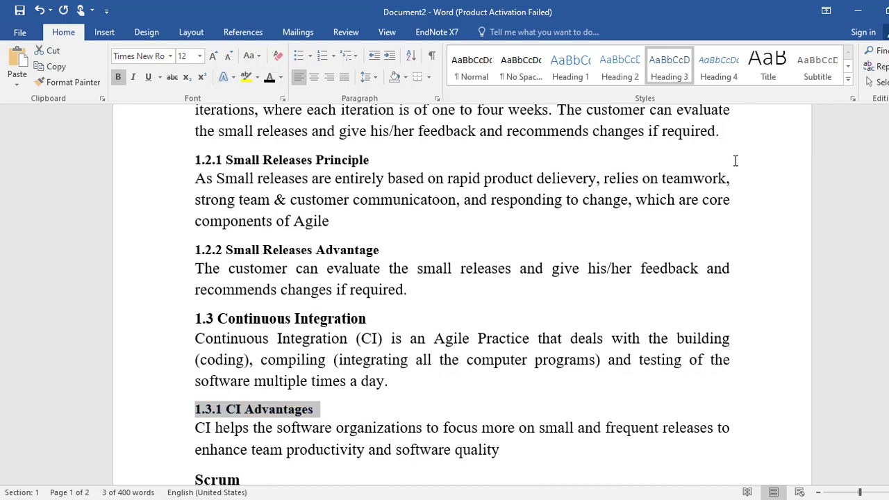
Step: Number the "Scrum" title as 1.4
{"action": "left_click_drag", "start_coordinate": [883, 203], "coordinate": [883, 246]}
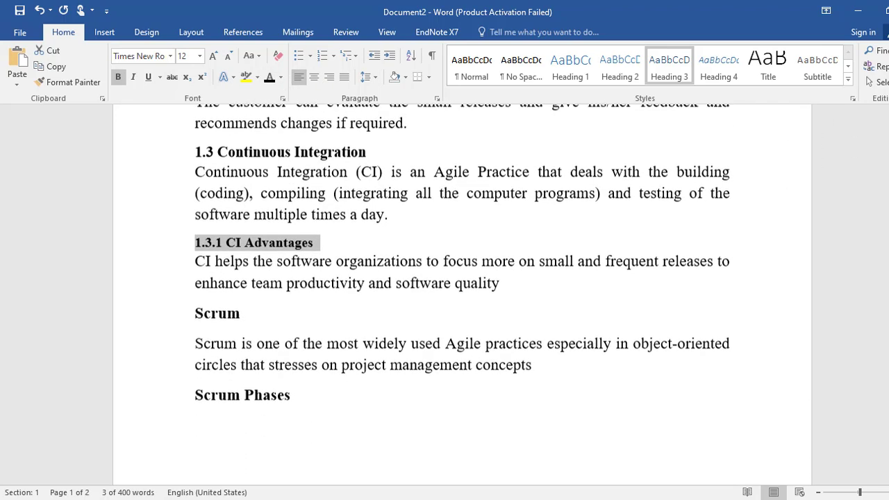
{"action": "left_click", "coordinate": [195, 319]}
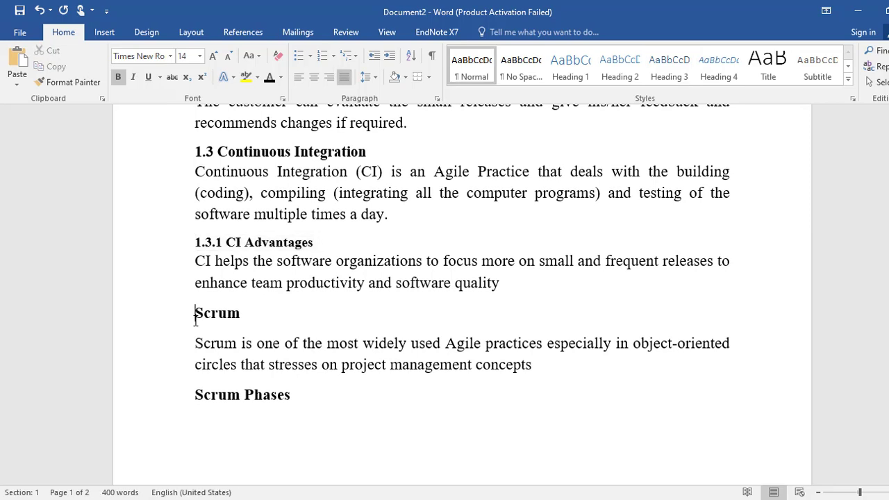
{"action": "type", "text": "1"}
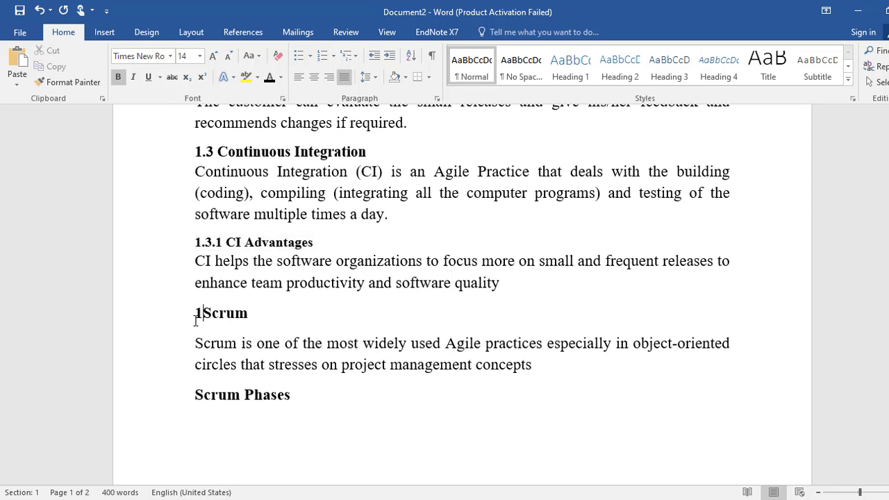
{"action": "type", "text": ".4"}
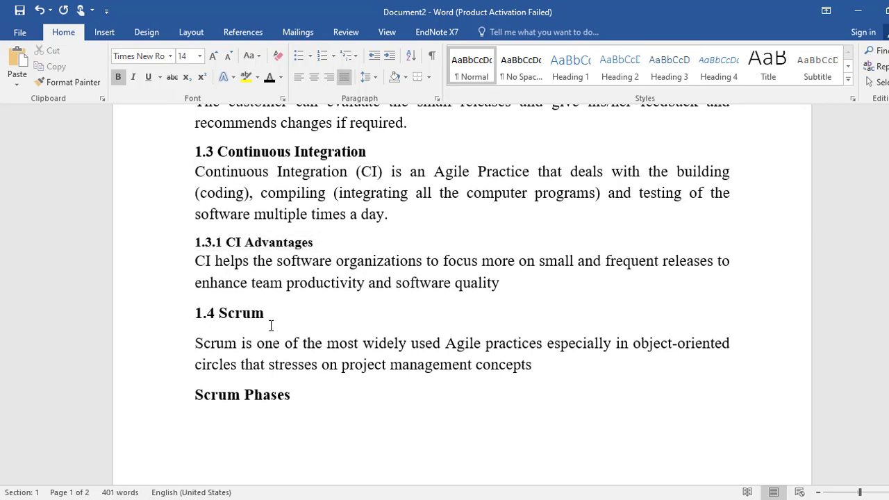
Step: Apply the Heading 2 style to the "1.4 Scrum" title
{"action": "left_click_drag", "start_coordinate": [271, 325], "coordinate": [173, 321]}
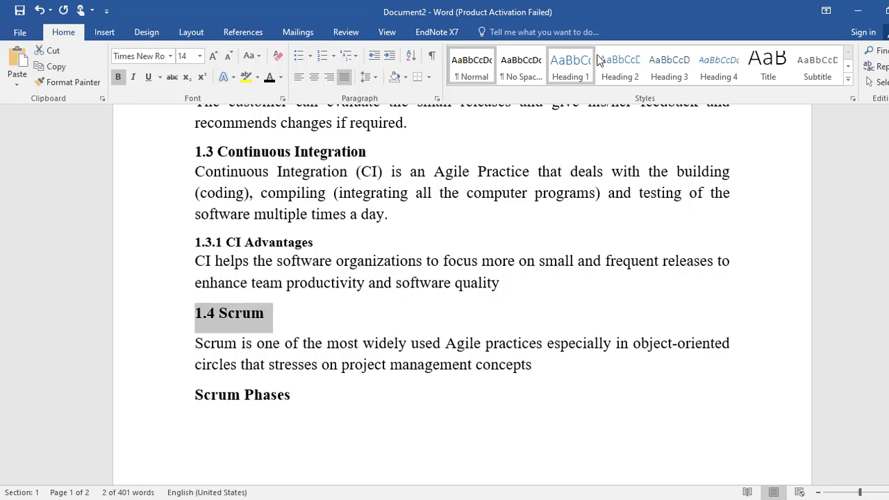
{"action": "left_click", "coordinate": [570, 66]}
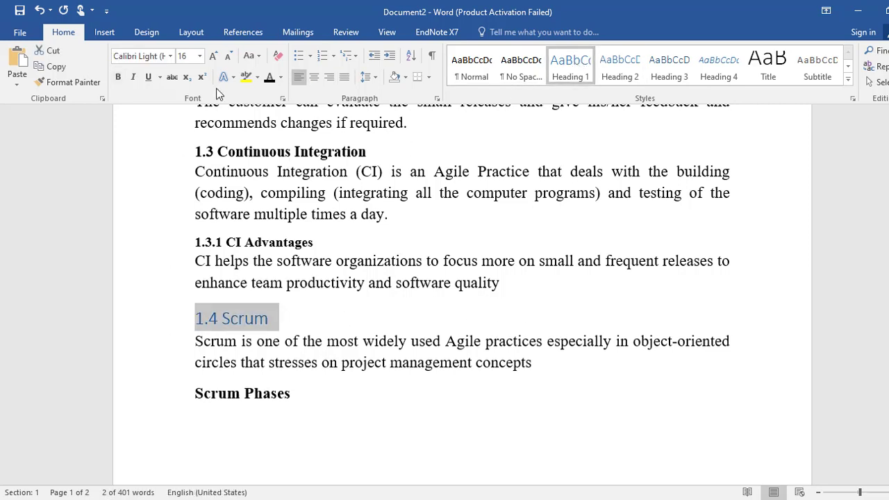
{"action": "left_click", "coordinate": [634, 72]}
Step: Format the "1.4 Scrum" heading as bold Times New Roman with black font color
{"action": "left_click", "coordinate": [170, 57]}
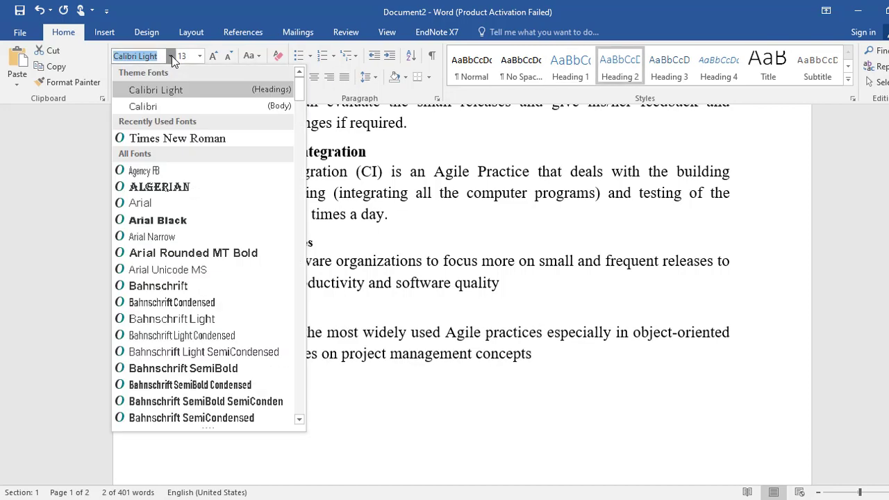
{"action": "key", "text": "Escape"}
{"action": "left_click", "coordinate": [170, 138]}
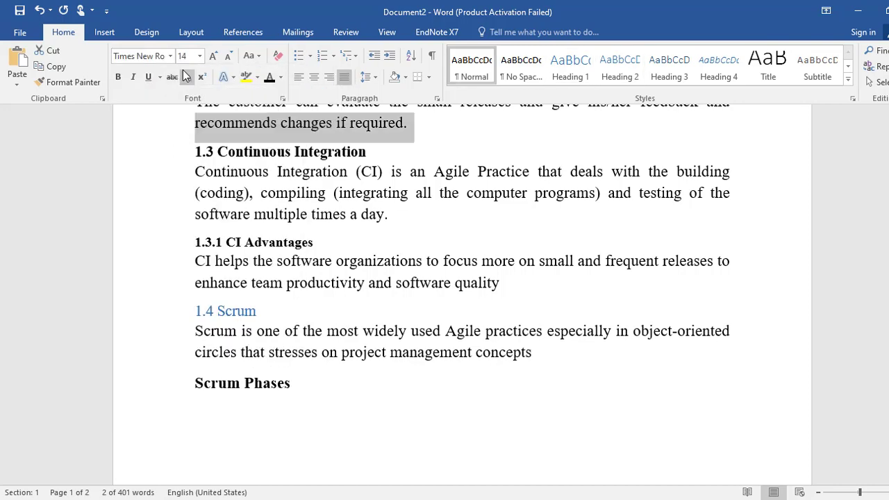
{"action": "left_click", "coordinate": [119, 76]}
{"action": "key", "text": "ctrl+z"}
{"action": "left_click", "coordinate": [264, 313]}
{"action": "left_click", "coordinate": [194, 316], "text": "shift"}
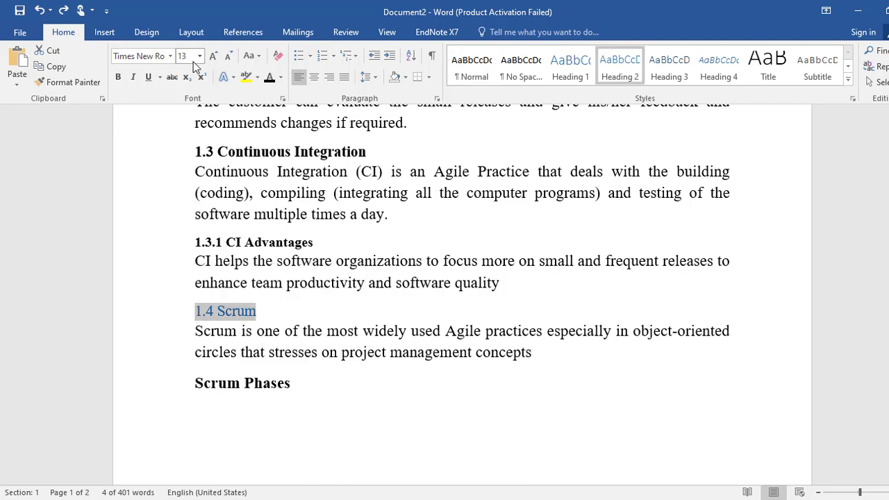
{"action": "left_click", "coordinate": [120, 75]}
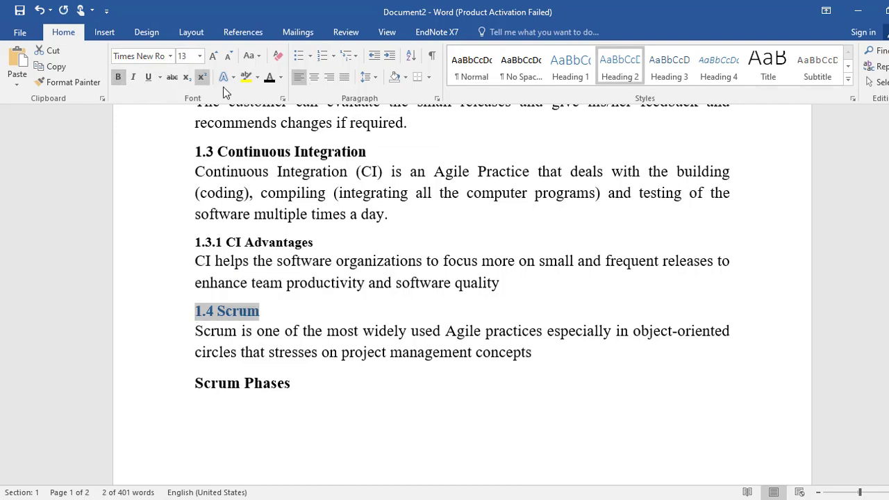
{"action": "left_click", "coordinate": [270, 78]}
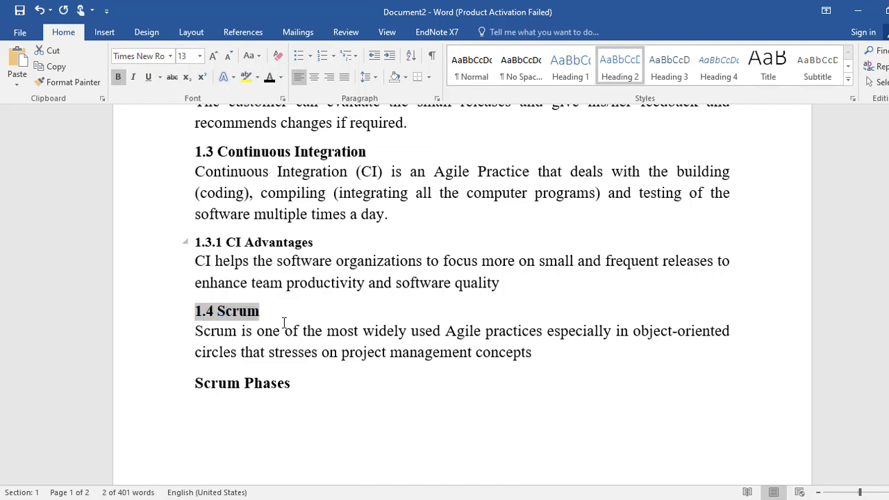
Step: Number the "Scrum Phases" title as 1.4.1 and apply the Heading 3 style to it
{"action": "left_click", "coordinate": [195, 384]}
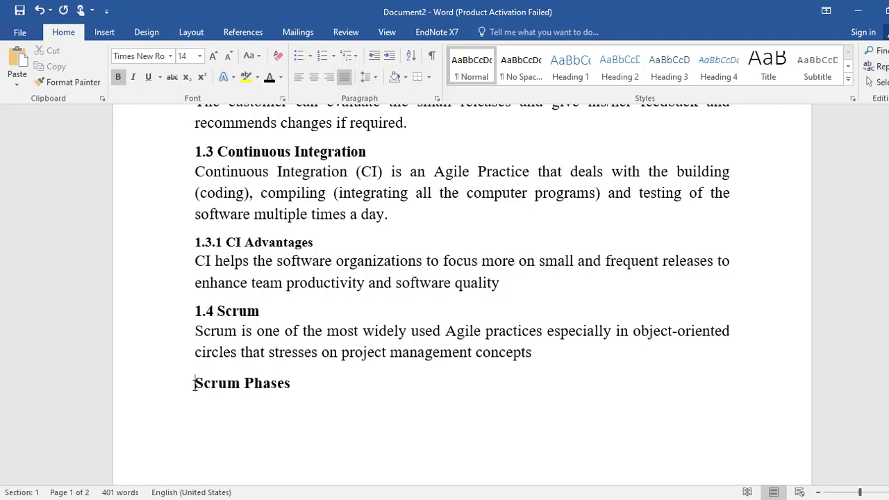
{"action": "type", "text": "14."}
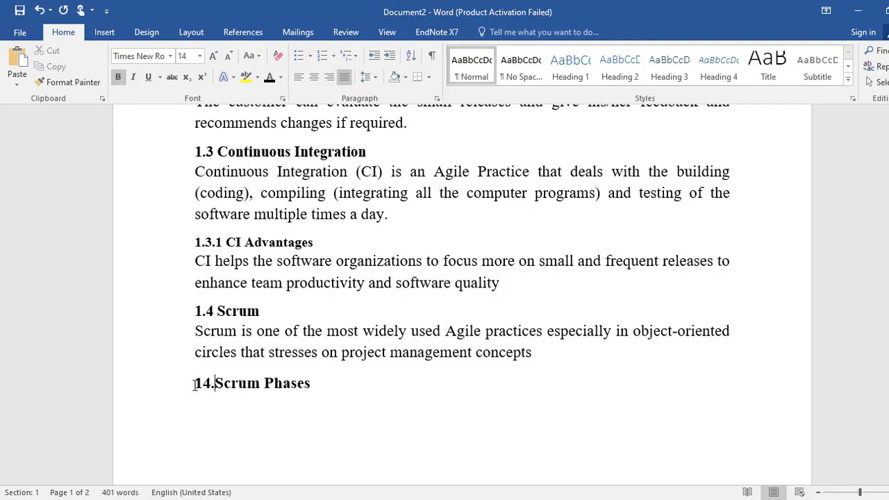
{"action": "key", "text": "BackSpace"}
{"action": "key", "text": "BackSpace"}
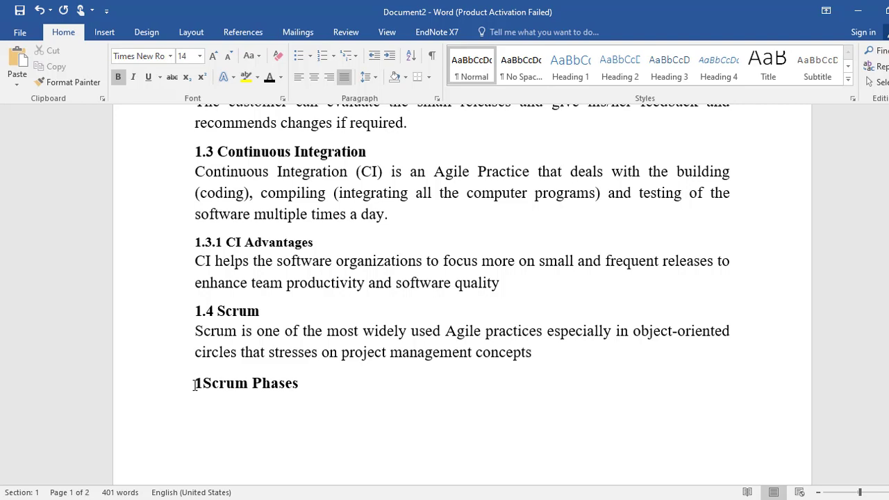
{"action": "type", "text": ".4.1"}
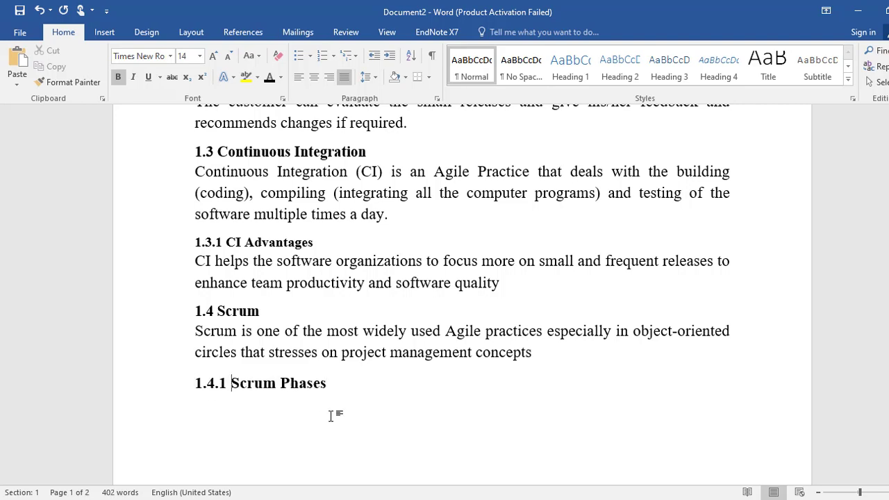
{"action": "left_click_drag", "start_coordinate": [331, 399], "coordinate": [187, 392]}
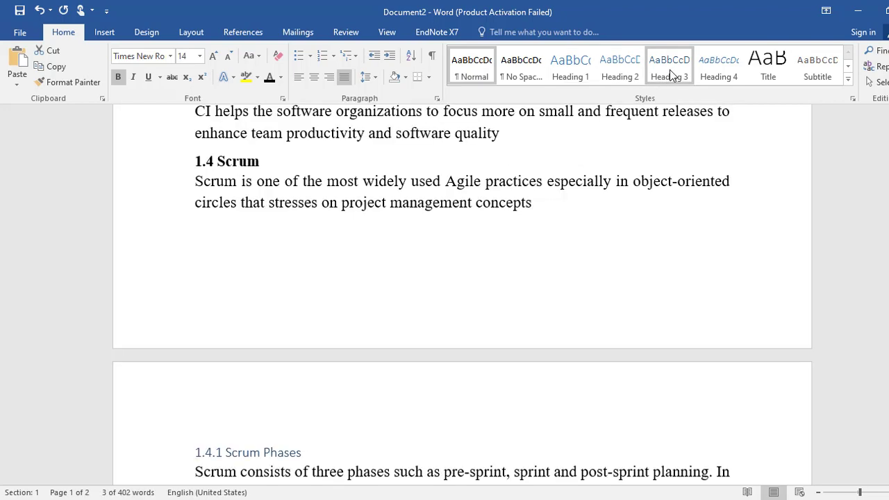
{"action": "left_click", "coordinate": [669, 70]}
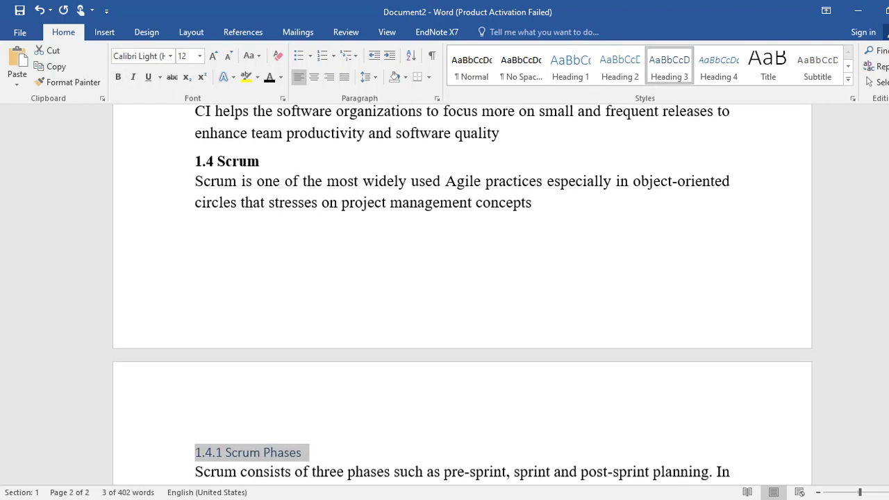
Step: Format the "1.4.1 Scrum Phases" heading as bold Times New Roman
{"action": "scroll", "coordinate": [462, 295], "scroll_direction": "down", "scroll_amount": 4}
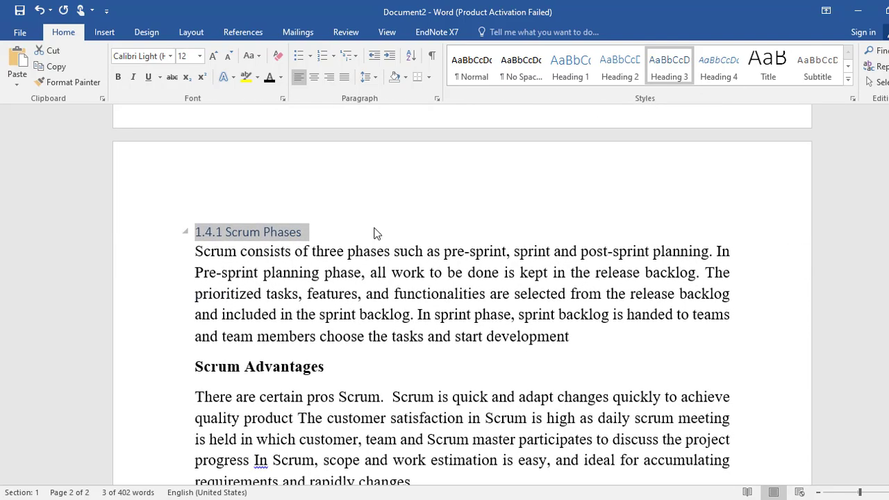
{"action": "left_click", "coordinate": [171, 56]}
{"action": "left_click", "coordinate": [172, 139]}
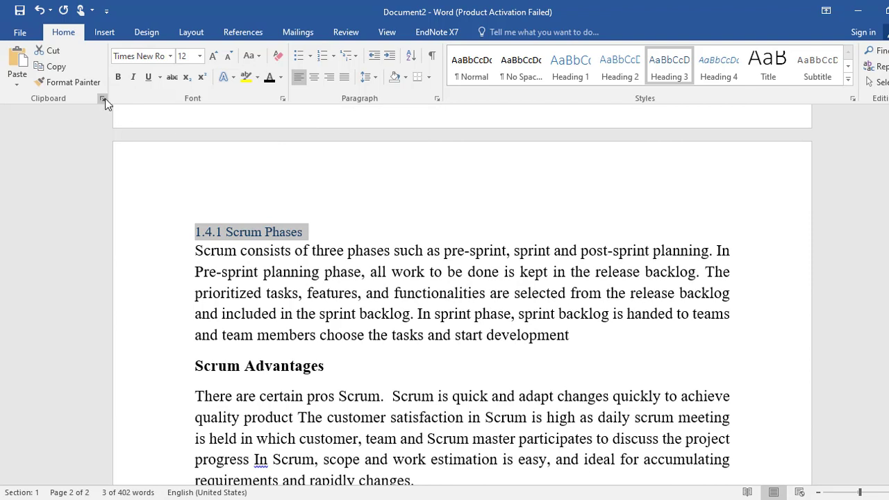
{"action": "left_click", "coordinate": [117, 76]}
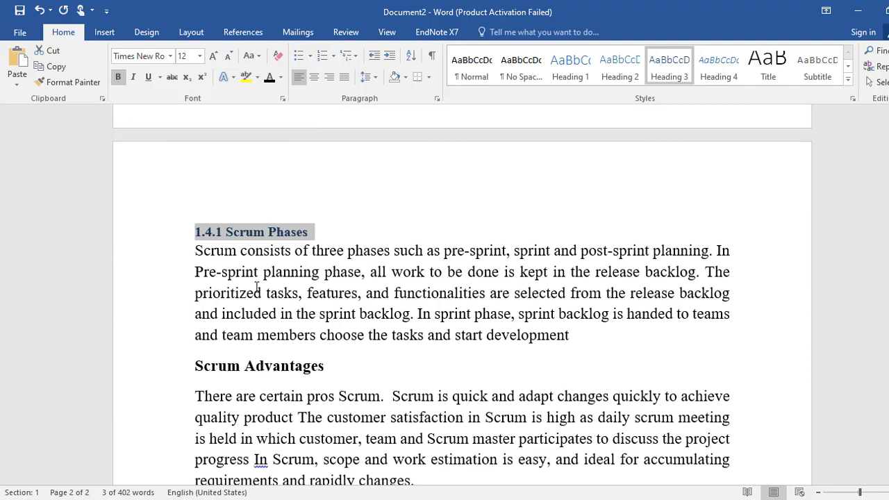
Step: Apply the Heading 3 style to the "Scrum Advantages" title and format it as bold Times New Roman
{"action": "left_click_drag", "start_coordinate": [334, 368], "coordinate": [198, 370]}
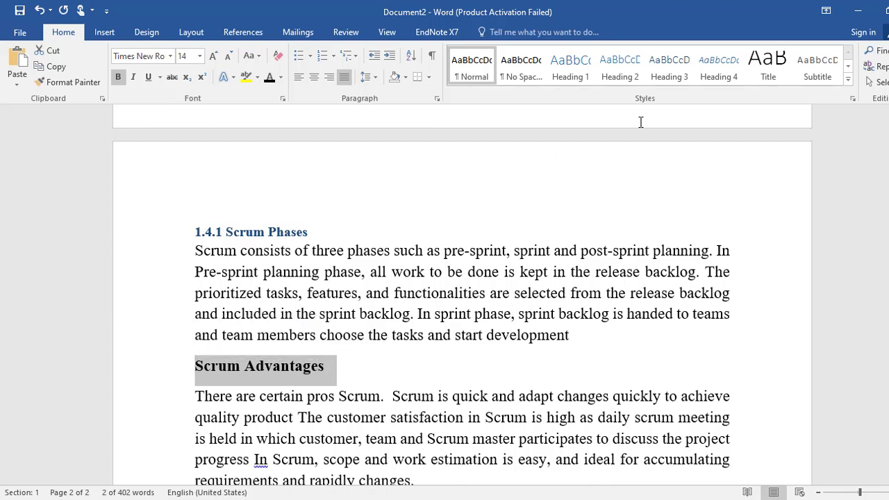
{"action": "left_click", "coordinate": [667, 77]}
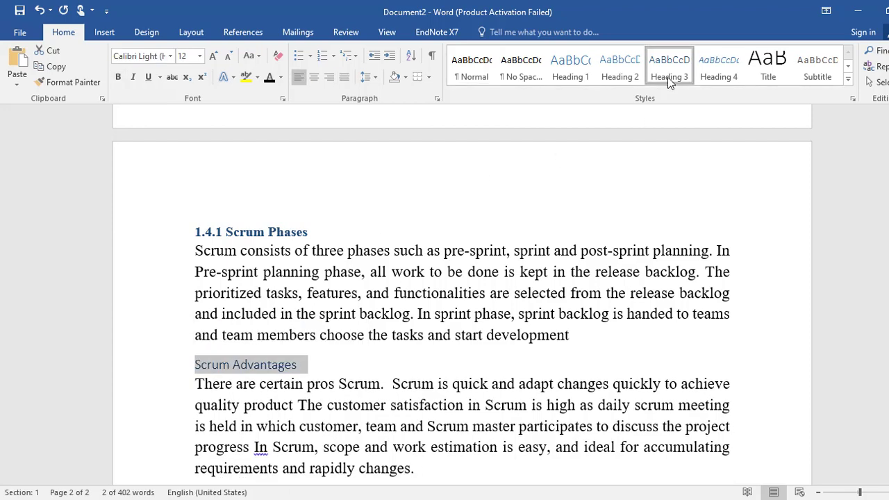
{"action": "left_click", "coordinate": [170, 56]}
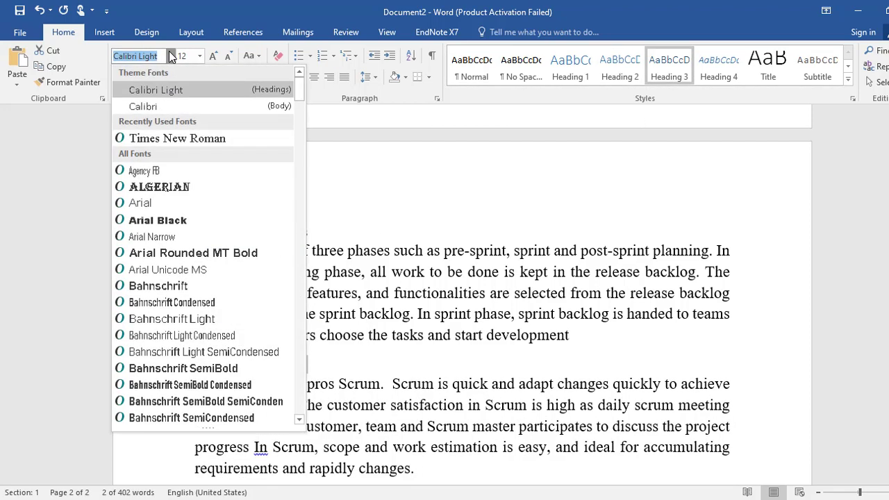
{"action": "left_click", "coordinate": [167, 138]}
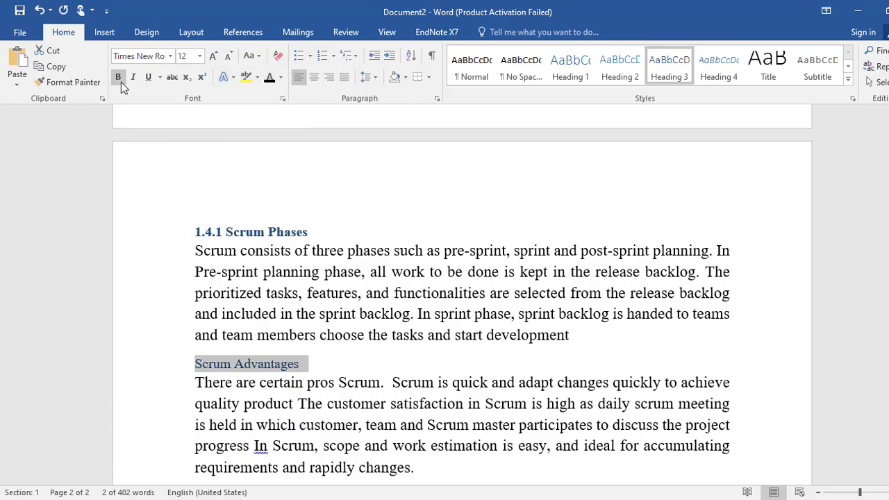
{"action": "left_click", "coordinate": [119, 79]}
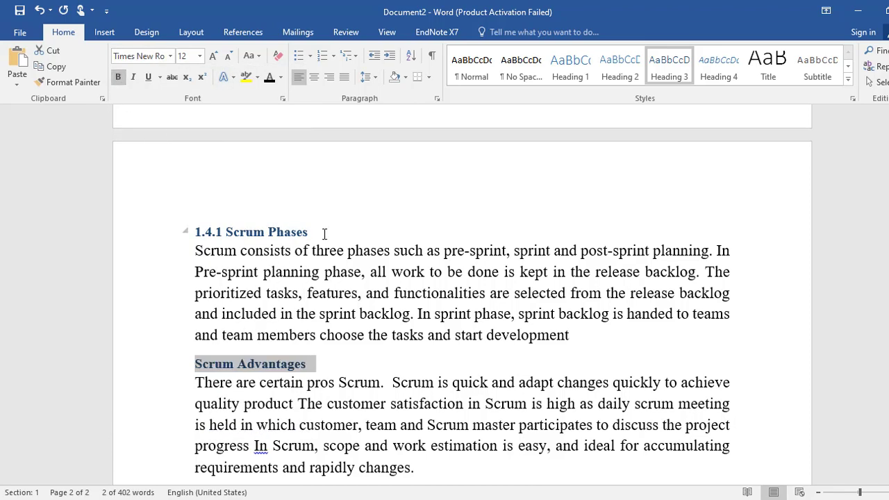
Step: Set the font color of the "1.4.1 Scrum Phases" and "Scrum Advantages" headings to black
{"action": "left_click_drag", "start_coordinate": [324, 234], "coordinate": [171, 234]}
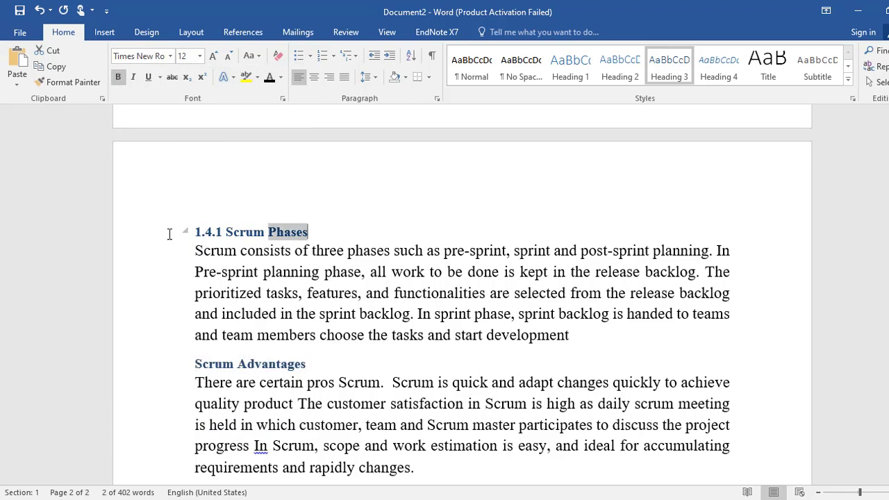
{"action": "left_click", "coordinate": [268, 77]}
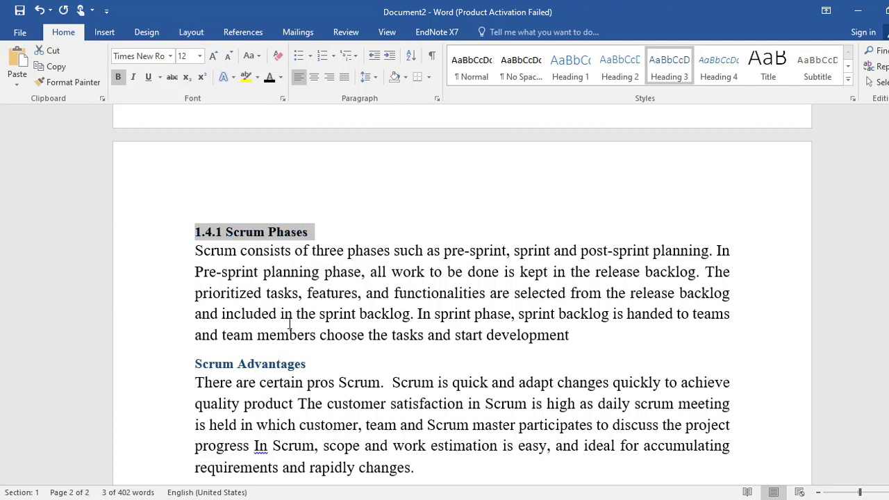
{"action": "left_click_drag", "start_coordinate": [186, 363], "coordinate": [167, 367]}
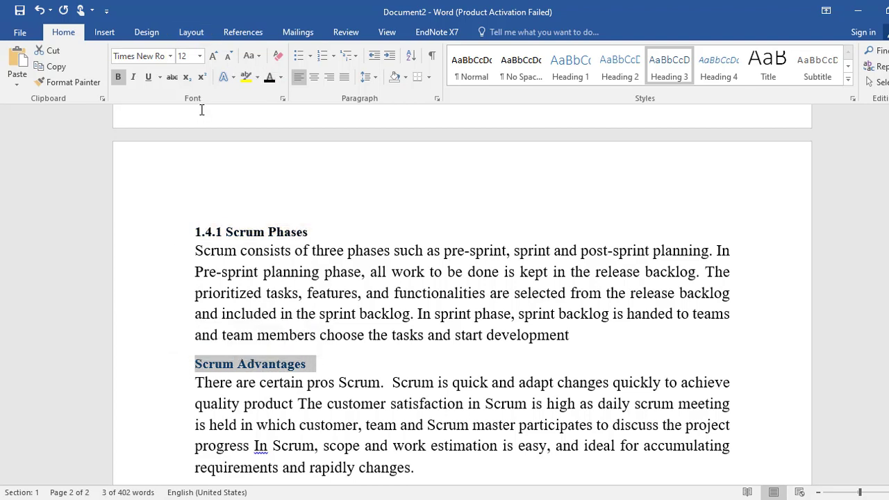
{"action": "left_click", "coordinate": [267, 76]}
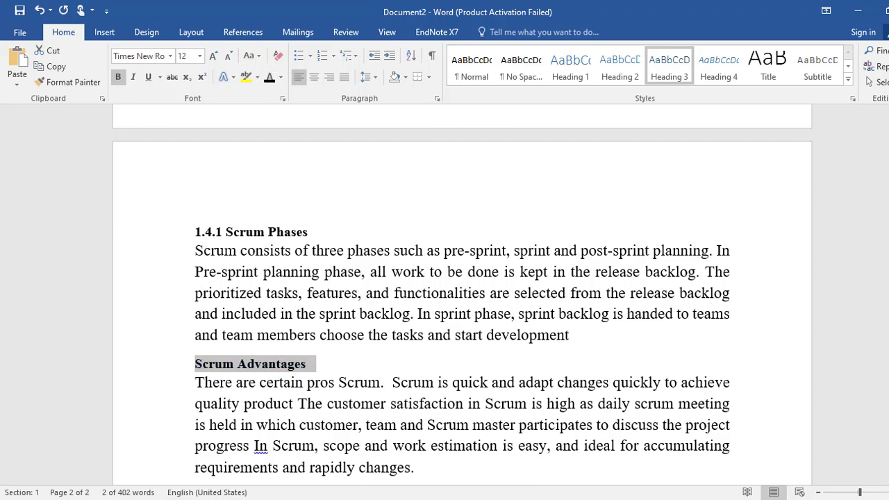
Step: Insert a new title line reading "Scrum Pros and Corns" between the Scrum Phases paragraph and the "Scrum Advantages" heading
{"action": "left_click_drag", "start_coordinate": [883, 326], "coordinate": [883, 371]}
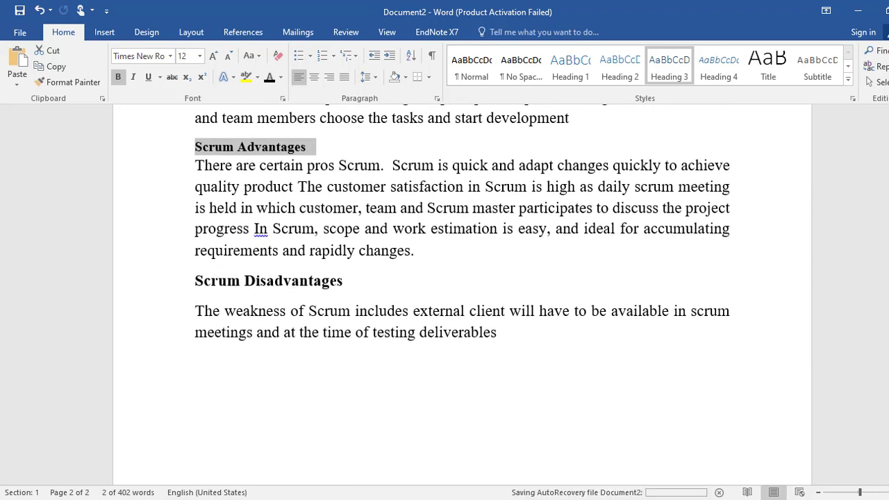
{"action": "left_click_drag", "start_coordinate": [883, 371], "coordinate": [883, 351]}
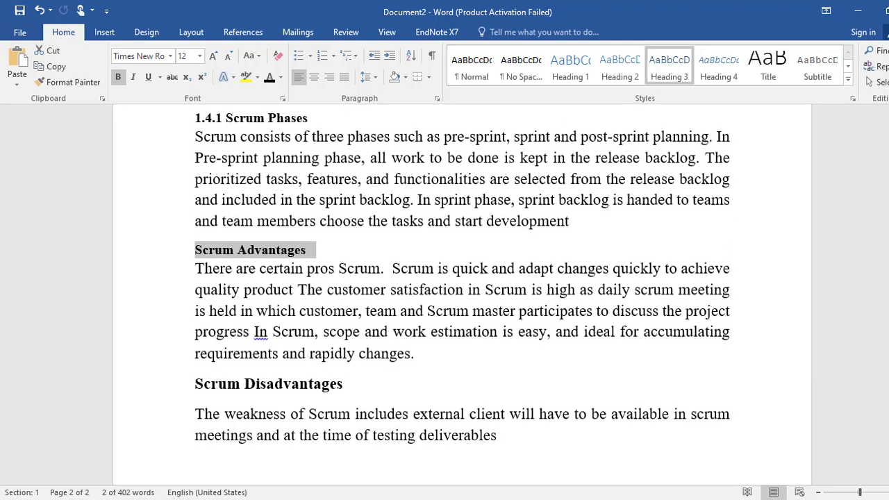
{"action": "left_click", "coordinate": [576, 220]}
{"action": "key", "text": "Return"}
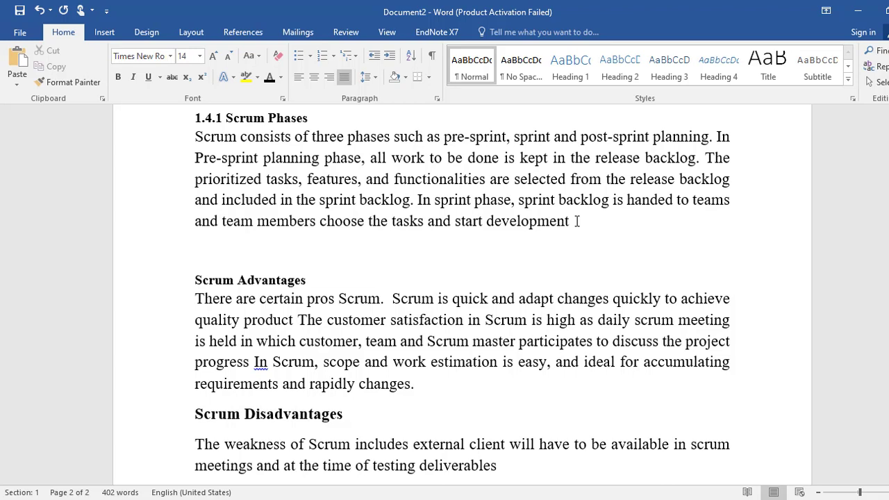
{"action": "type", "text": "Scrum Pros"}
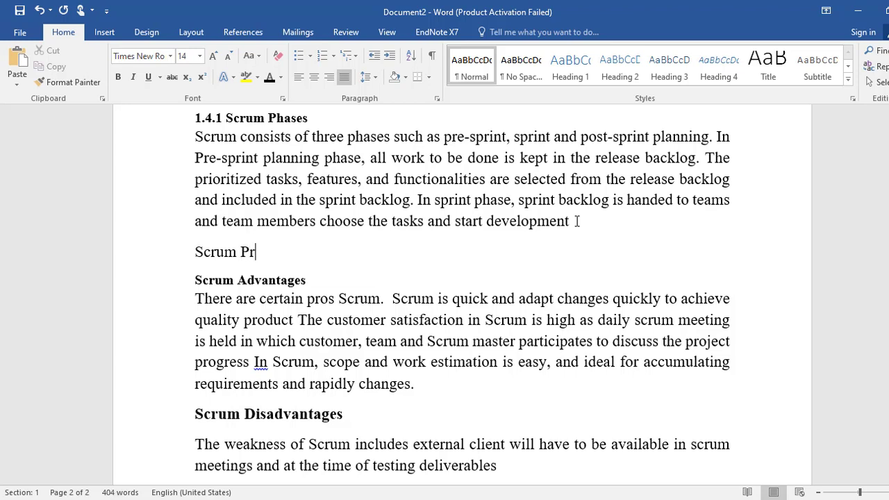
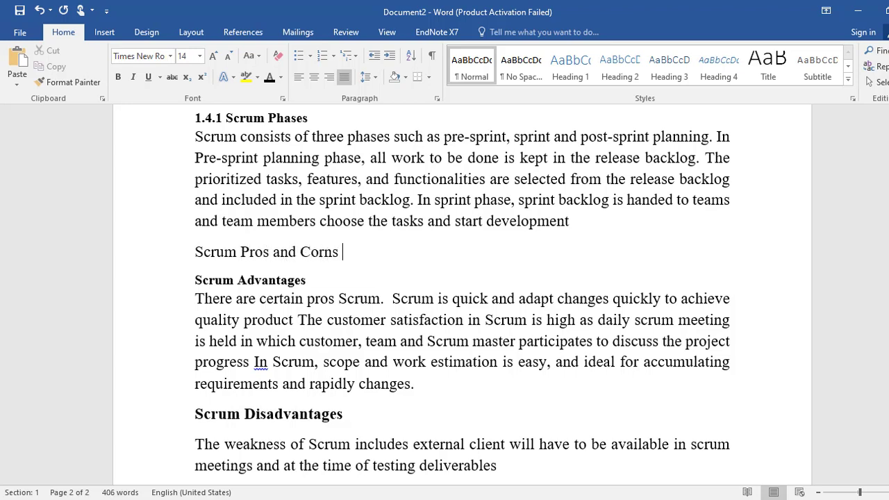
{"action": "key", "text": "Return"}
Step: Apply the Heading 3 style to the "Scrum Pros and Corns" title and format it as bold Times New Roman
{"action": "key", "text": "shift+Left"}
{"action": "left_click", "coordinate": [158, 263]}
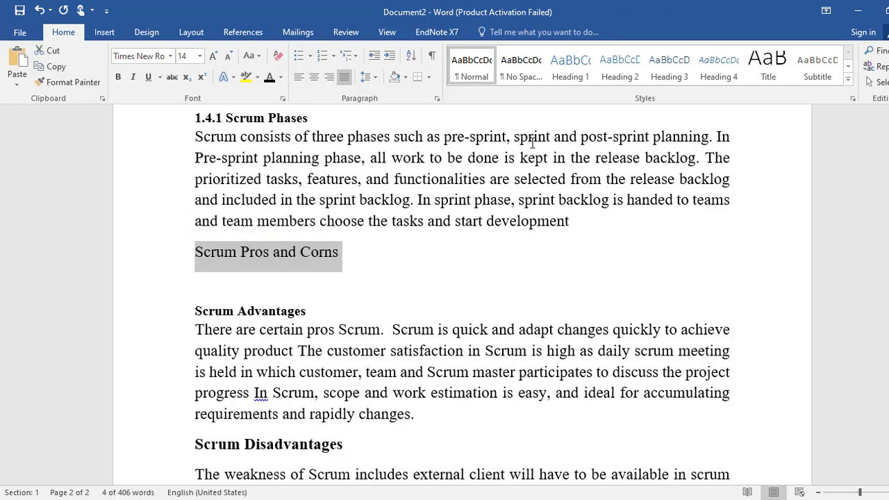
{"action": "left_click", "coordinate": [662, 82]}
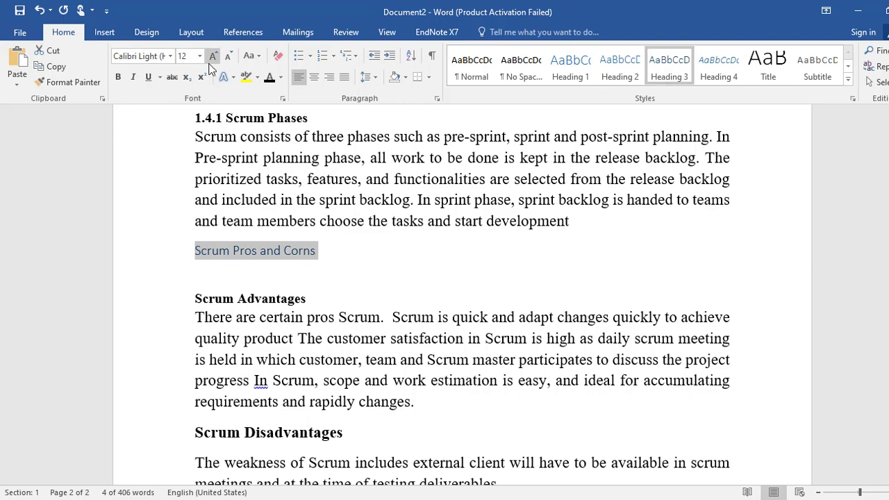
{"action": "left_click", "coordinate": [170, 56]}
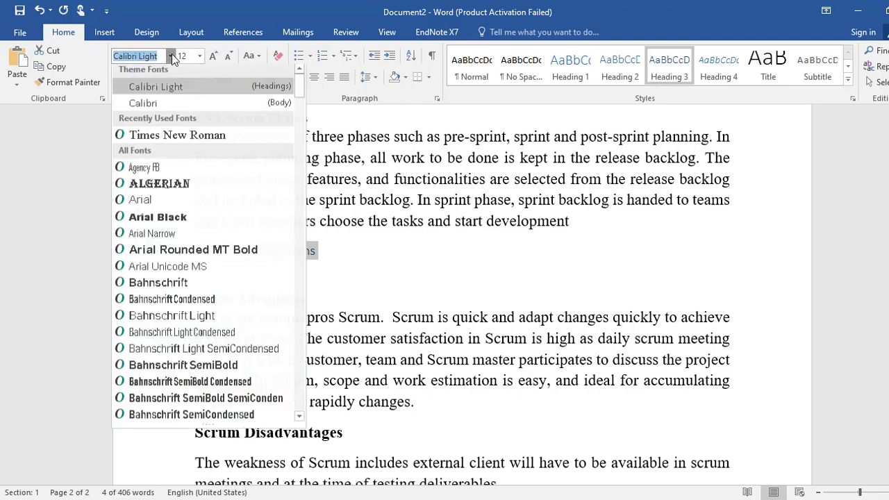
{"action": "left_click", "coordinate": [166, 141]}
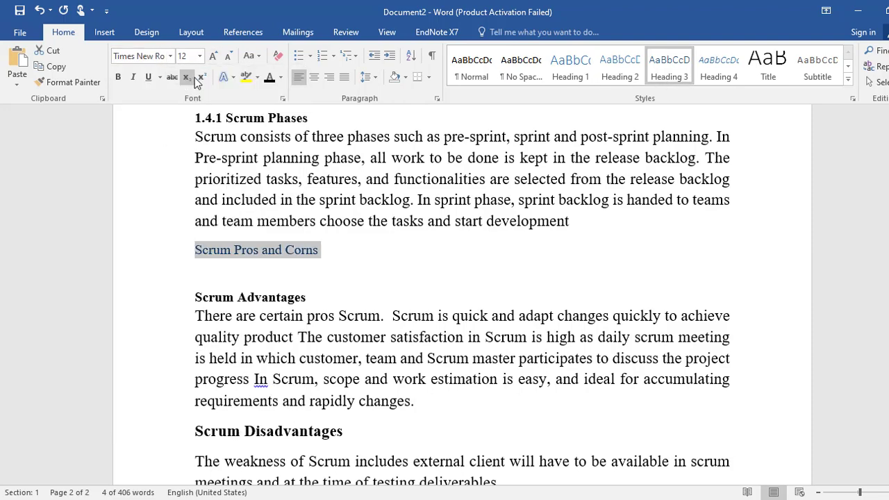
{"action": "left_click", "coordinate": [118, 77]}
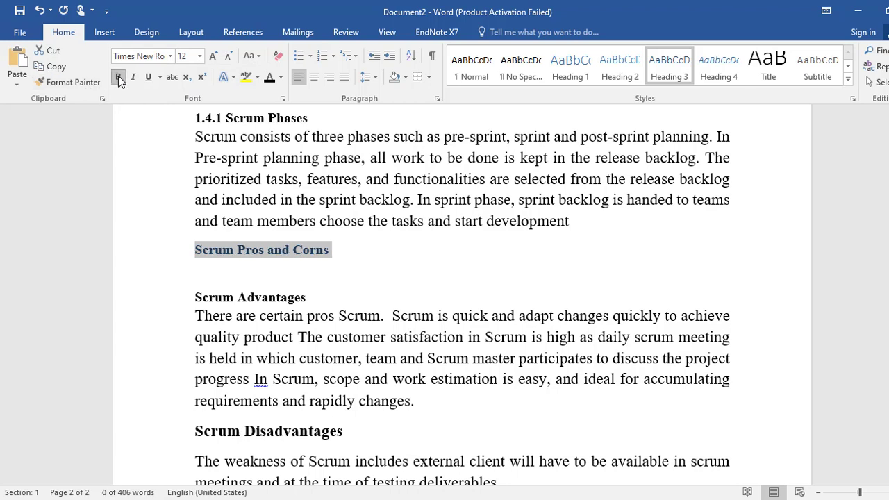
Step: Set the "Scrum Pros and Corns" heading's font color to black and delete the empty line beneath it
{"action": "left_click", "coordinate": [269, 78]}
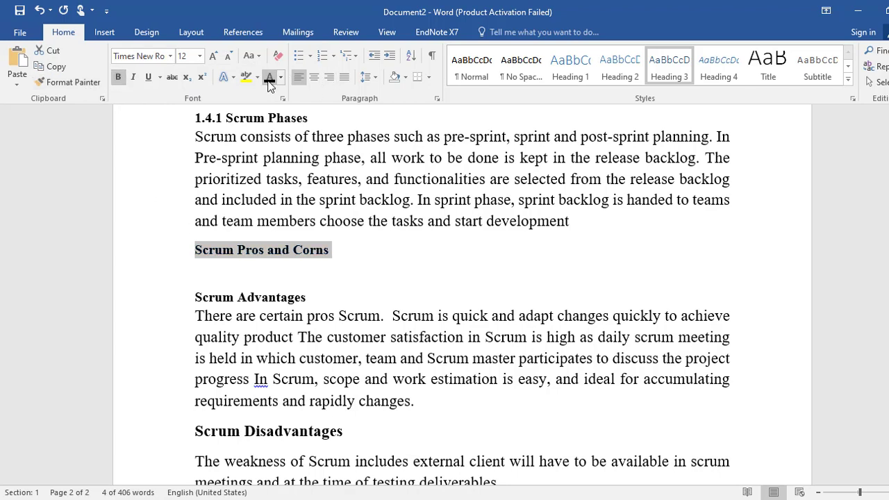
{"action": "left_click", "coordinate": [221, 279]}
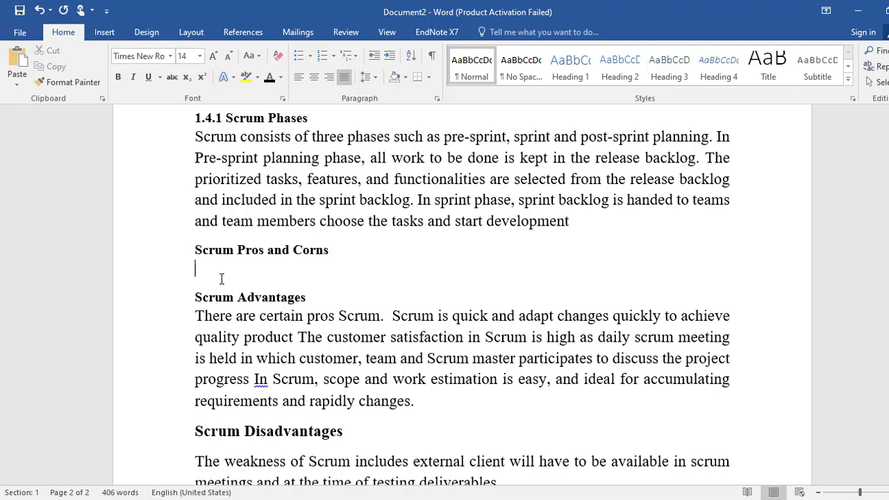
{"action": "key", "text": "BackSpace"}
Step: Apply the Heading 4 style to the "Scrum Advantages" title and format it as bold, non-italic, black Times New Roman
{"action": "left_click_drag", "start_coordinate": [327, 276], "coordinate": [201, 279]}
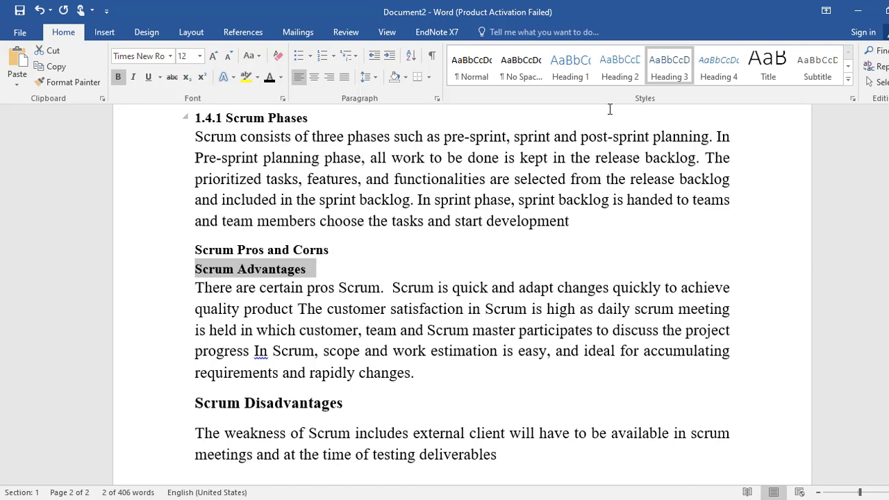
{"action": "left_click", "coordinate": [719, 67]}
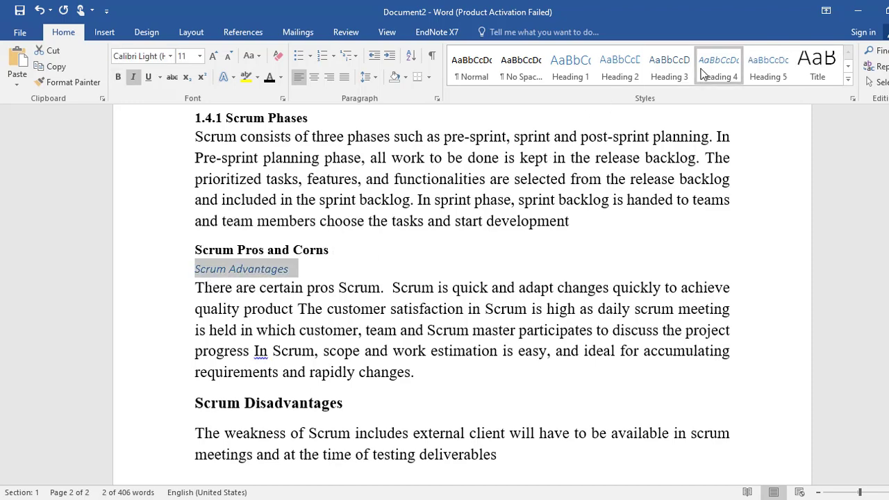
{"action": "left_click", "coordinate": [169, 56]}
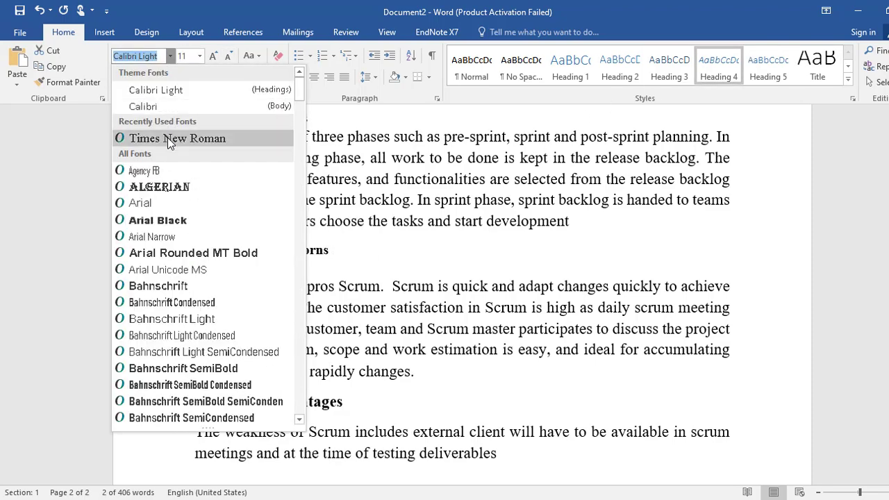
{"action": "left_click", "coordinate": [169, 138]}
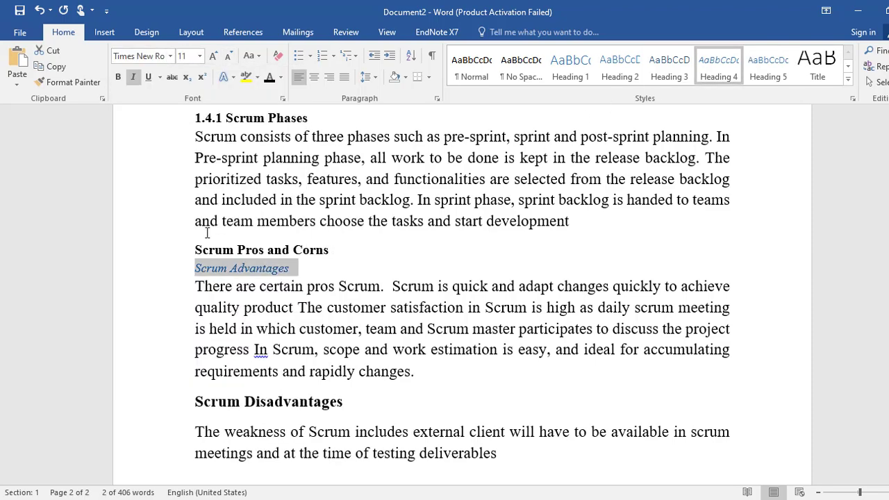
{"action": "left_click", "coordinate": [119, 76]}
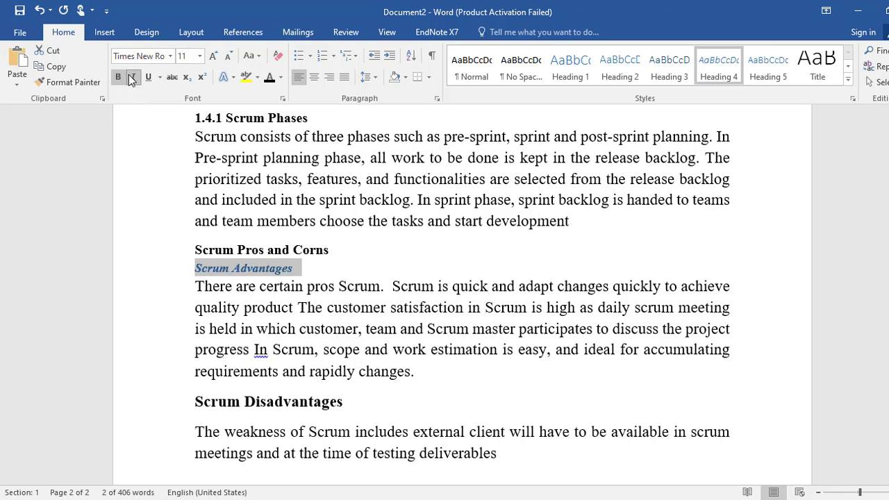
{"action": "left_click", "coordinate": [132, 77]}
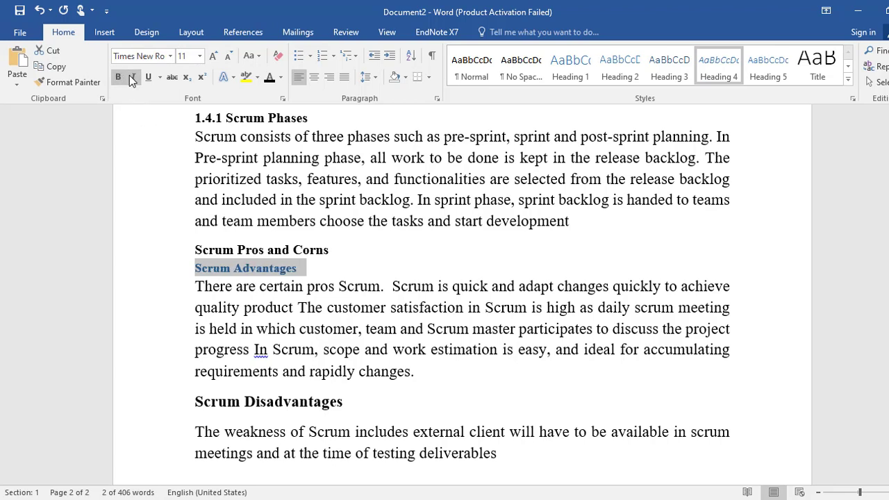
{"action": "left_click", "coordinate": [269, 77]}
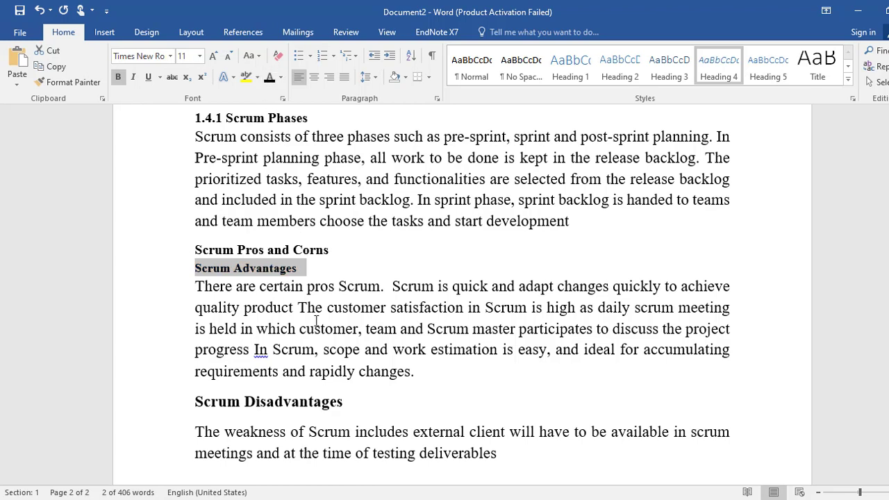
Step: Apply the Heading 4 style to the "Scrum Disadvantages" title and format it as bold, non-italic, black Times New Roman
{"action": "left_click_drag", "start_coordinate": [313, 408], "coordinate": [207, 394]}
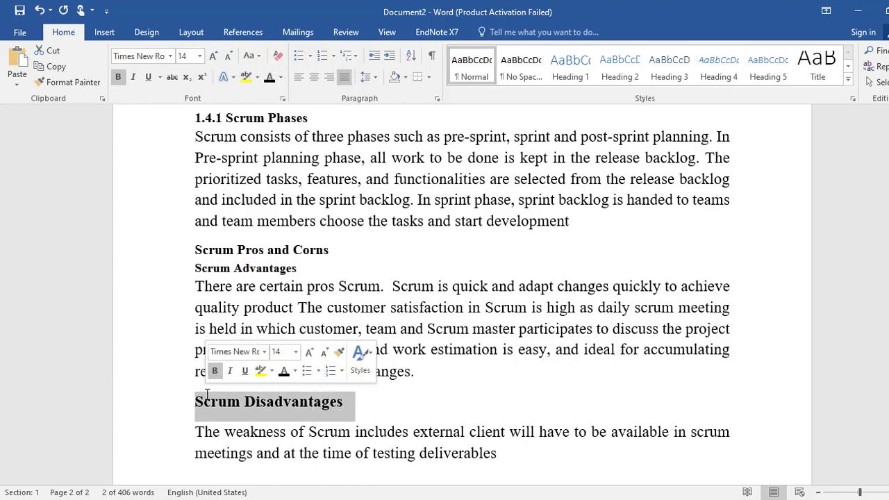
{"action": "left_click", "coordinate": [718, 75]}
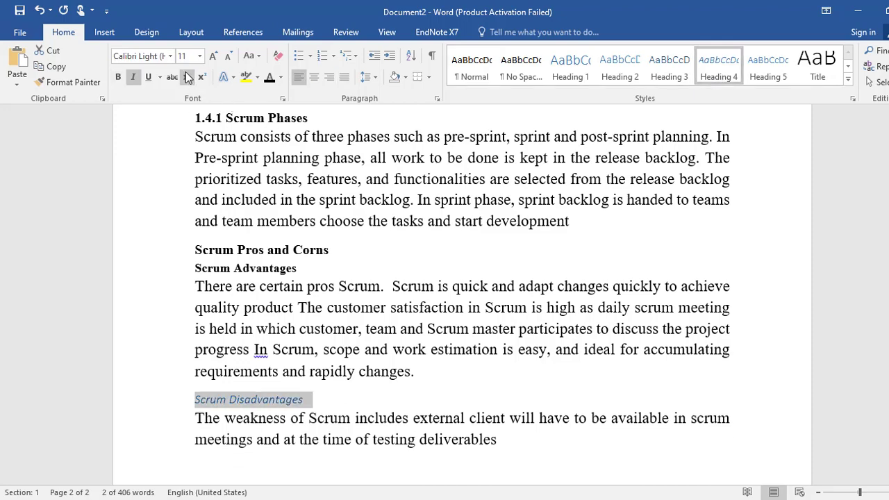
{"action": "left_click", "coordinate": [170, 56]}
{"action": "left_click", "coordinate": [170, 138]}
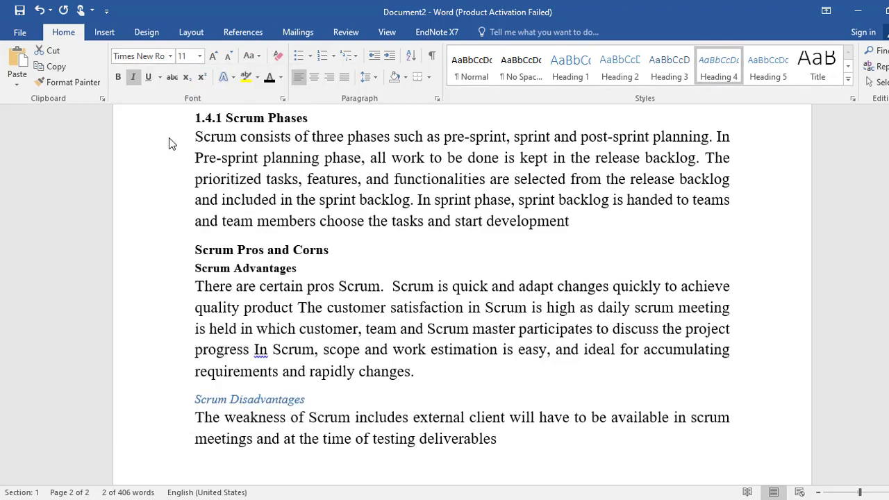
{"action": "left_click", "coordinate": [169, 138]}
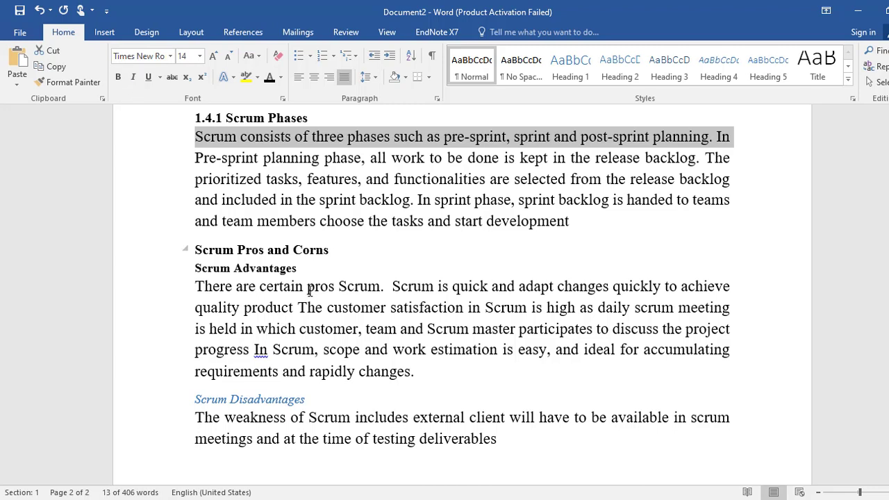
{"action": "left_click_drag", "start_coordinate": [306, 401], "coordinate": [192, 401]}
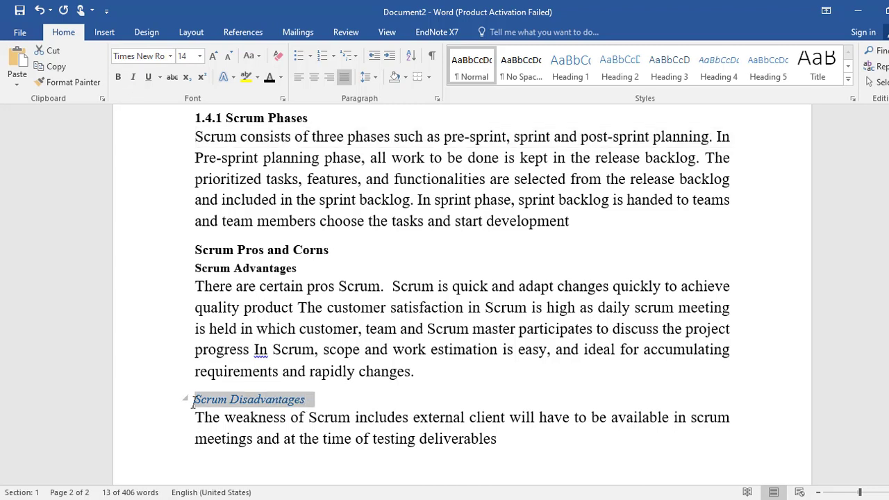
{"action": "left_click", "coordinate": [129, 76]}
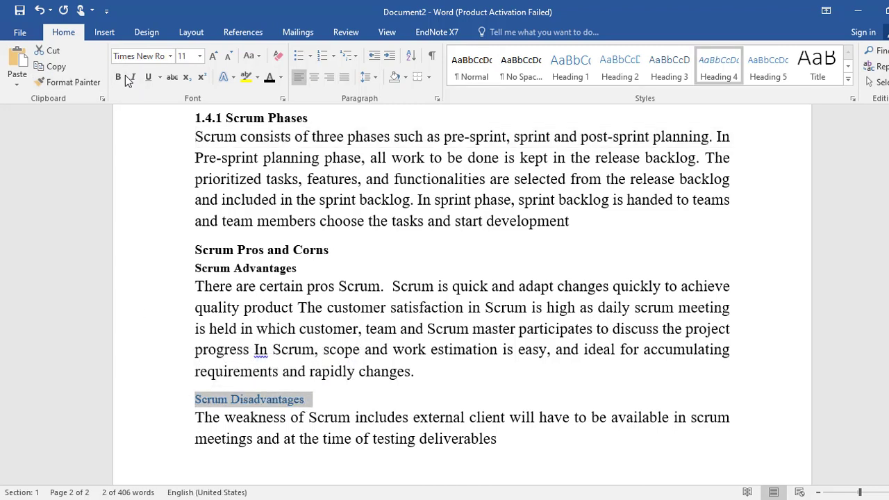
{"action": "left_click", "coordinate": [119, 77]}
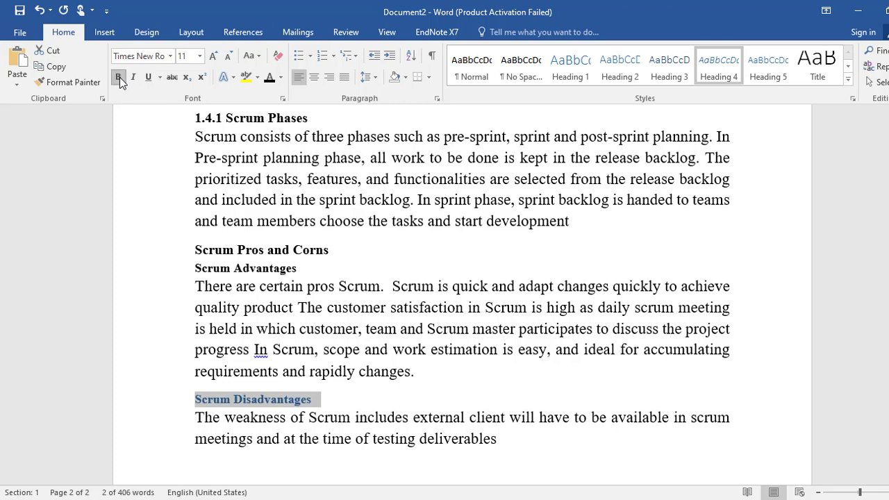
{"action": "left_click", "coordinate": [270, 79]}
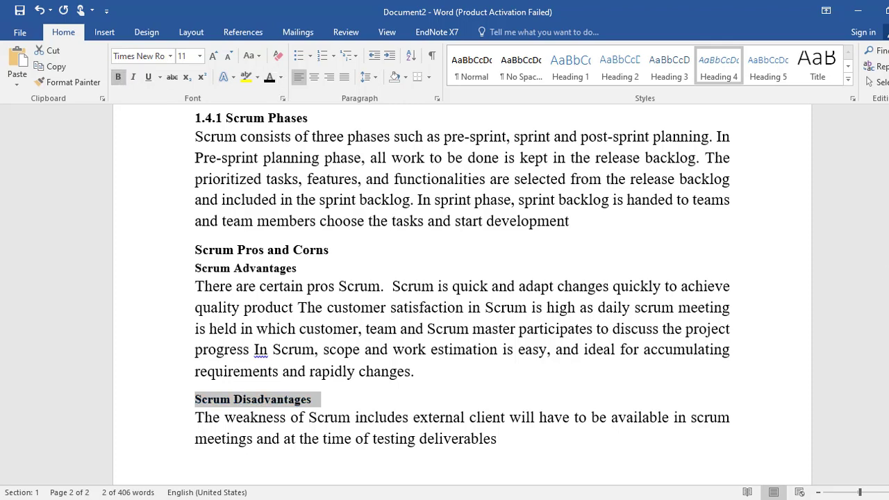
{"action": "left_click_drag", "start_coordinate": [886, 321], "coordinate": [886, 208]}
{"action": "left_click", "coordinate": [254, 208]}
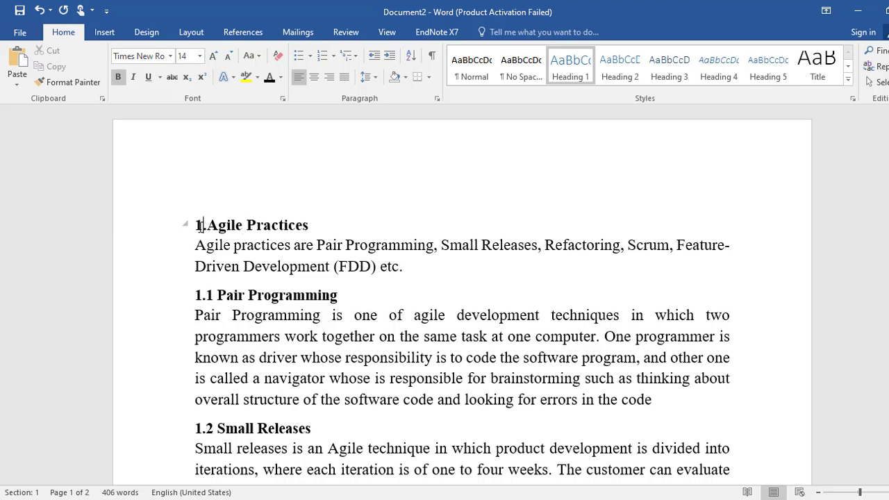
{"action": "key", "text": "Return"}
{"action": "key", "text": "Up"}
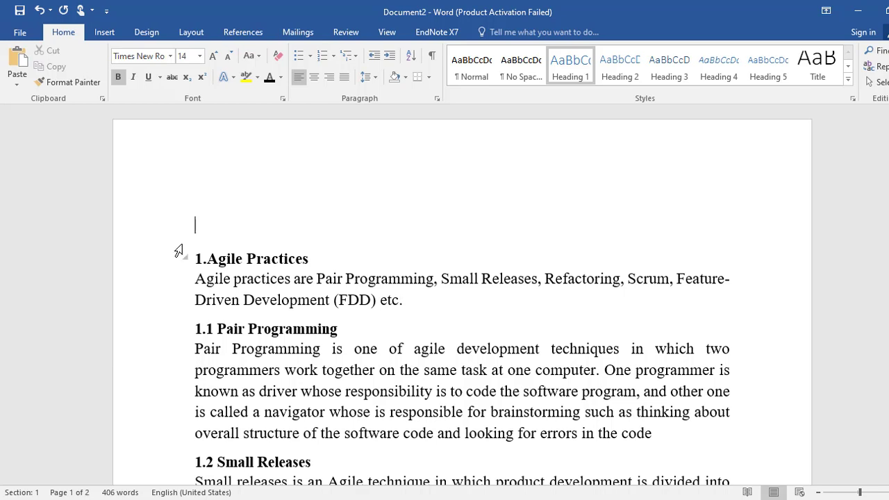
{"action": "key", "text": "Delete"}
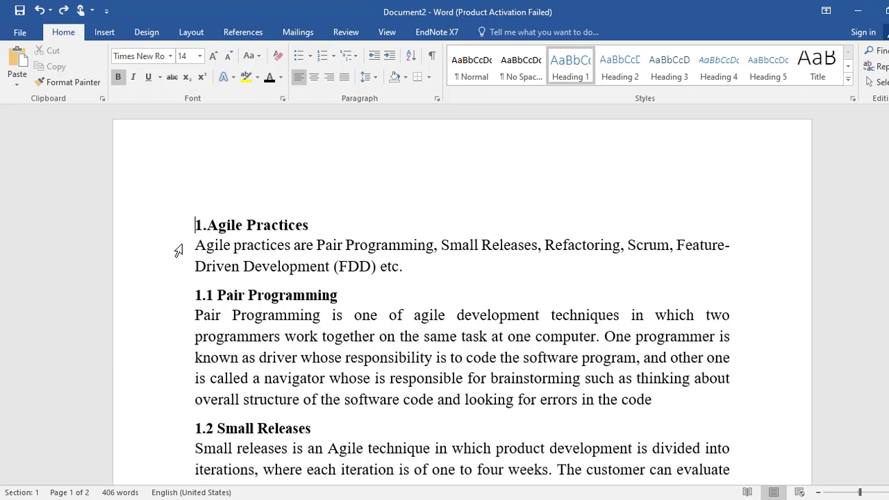
{"action": "double_click", "coordinate": [188, 167]}
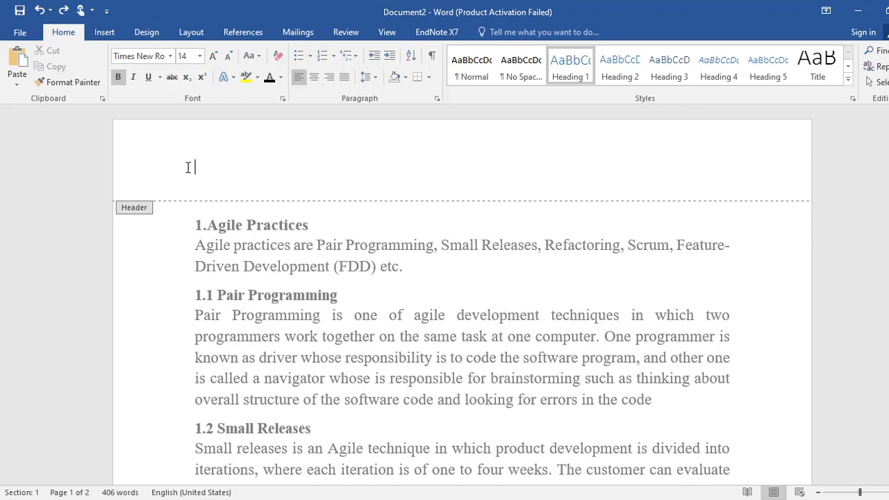
{"action": "double_click", "coordinate": [188, 230]}
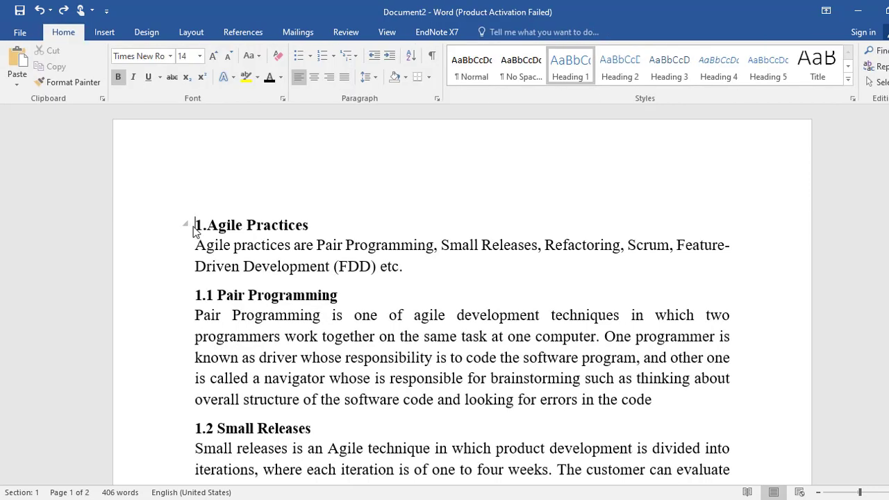
{"action": "key", "text": "Return"}
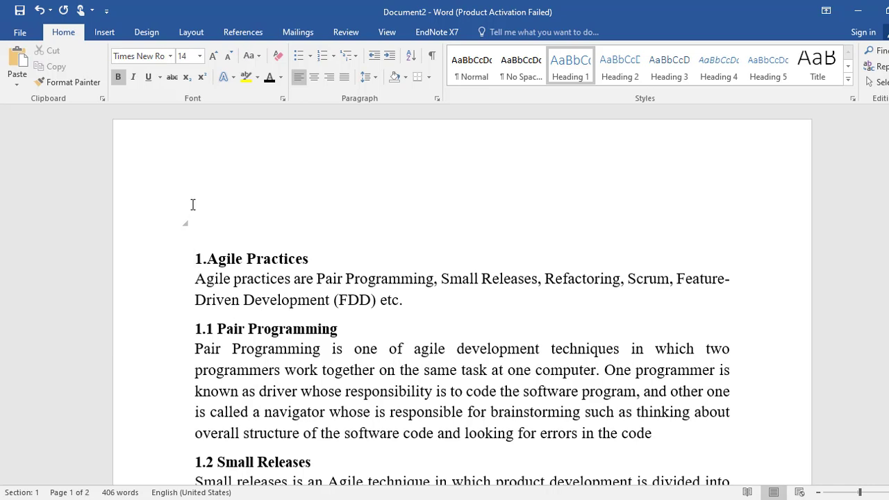
{"action": "key", "text": "Return"}
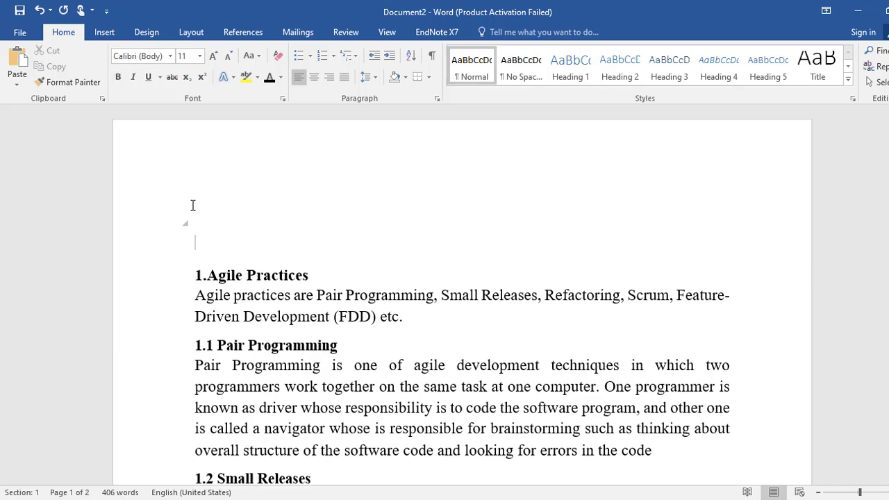
{"action": "left_click_drag", "start_coordinate": [193, 206], "coordinate": [202, 246]}
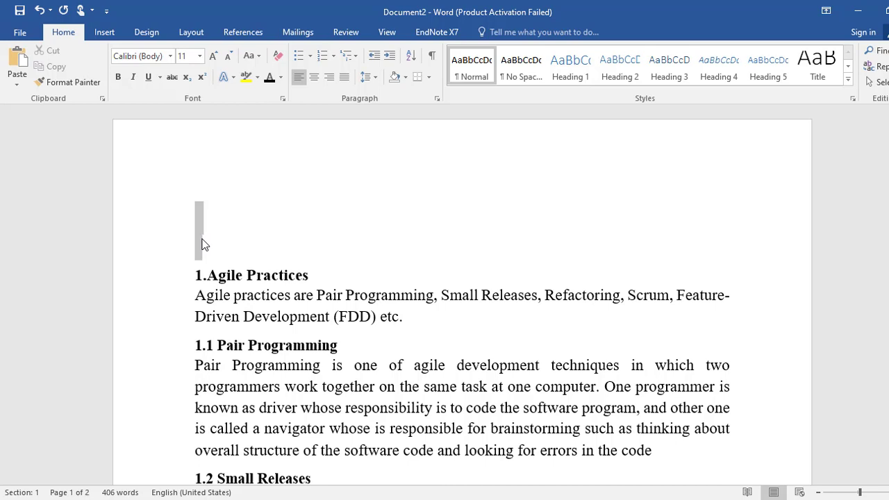
{"action": "key", "text": "Delete"}
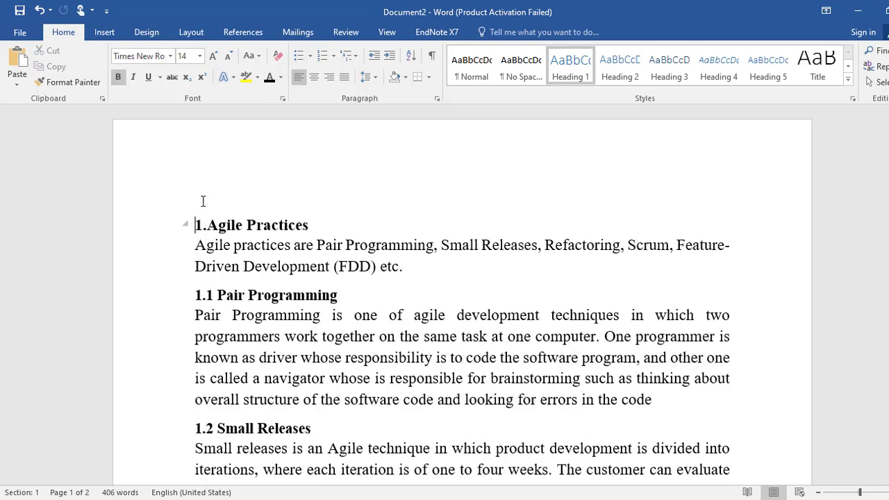
Step: Try to insert a custom five-level table of contents inside the "1.Agile Practices" heading and undo the insertion
{"action": "left_click", "coordinate": [100, 35]}
{"action": "left_click", "coordinate": [225, 35]}
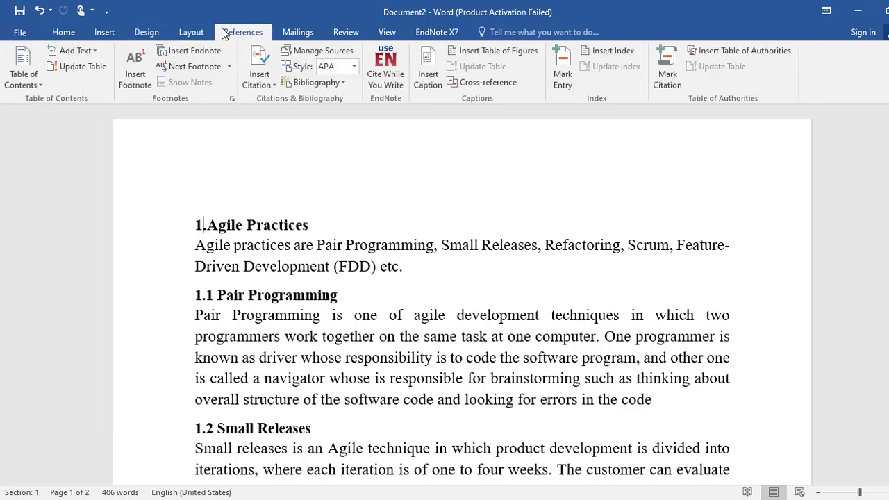
{"action": "left_click", "coordinate": [28, 83]}
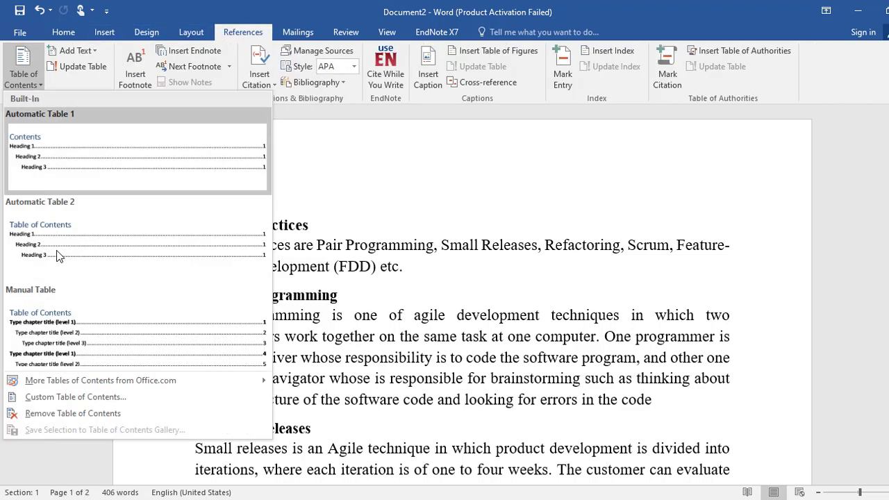
{"action": "left_click", "coordinate": [52, 396]}
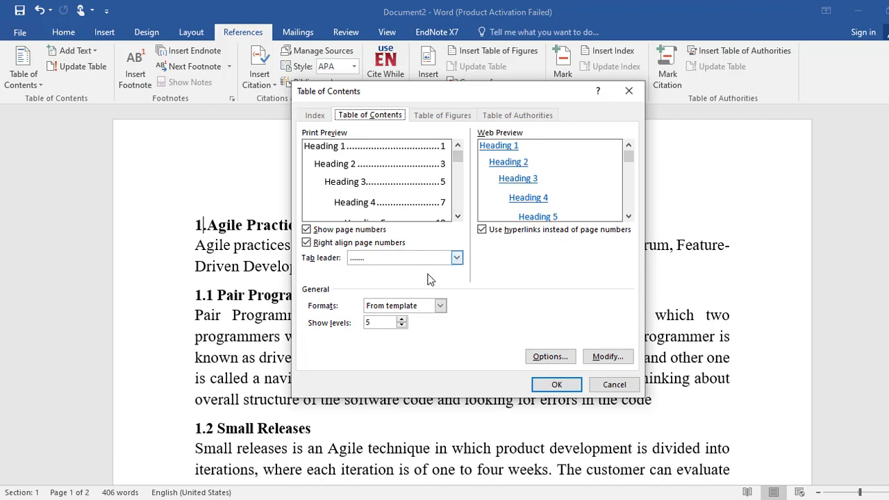
{"action": "left_click", "coordinate": [555, 385]}
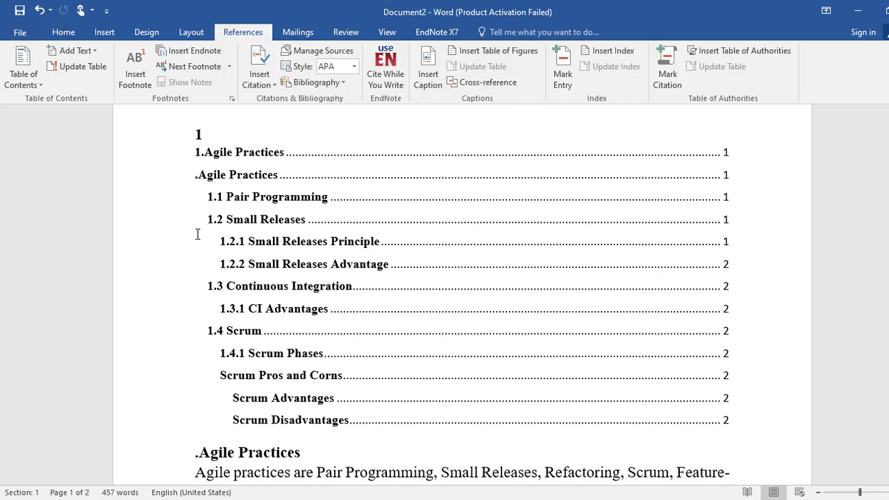
{"action": "key", "text": "ctrl+z"}
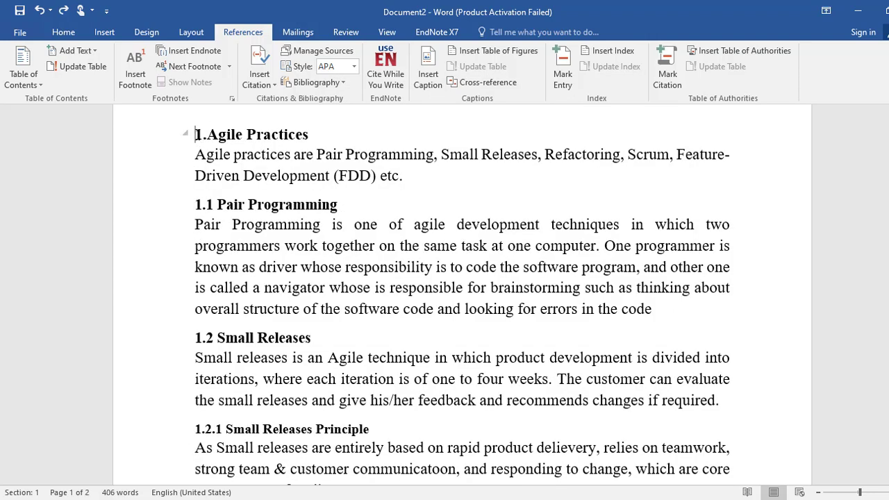
Step: Add one empty line above the "1.Agile Practices" heading at the start of the document
{"action": "key", "text": "Return"}
{"action": "key", "text": "Return"}
{"action": "key", "text": "BackSpace"}
{"action": "key", "text": "Return"}
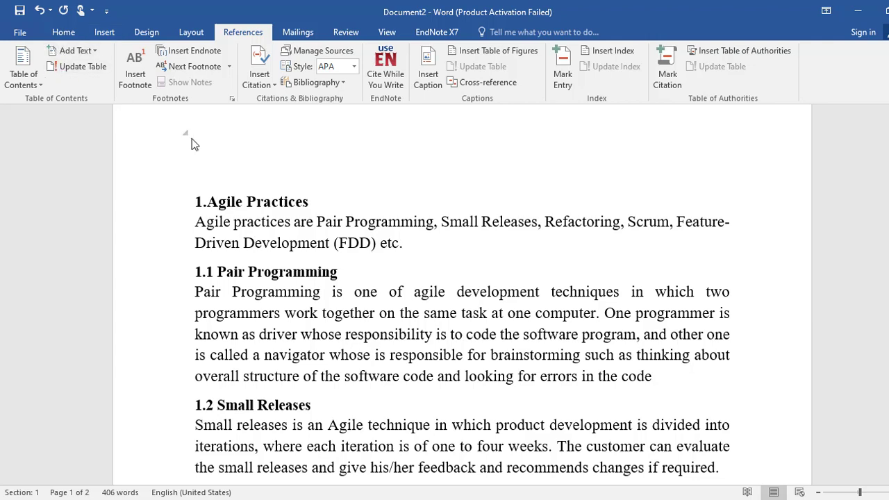
{"action": "left_click_drag", "start_coordinate": [179, 144], "coordinate": [164, 154]}
{"action": "key", "text": "Delete"}
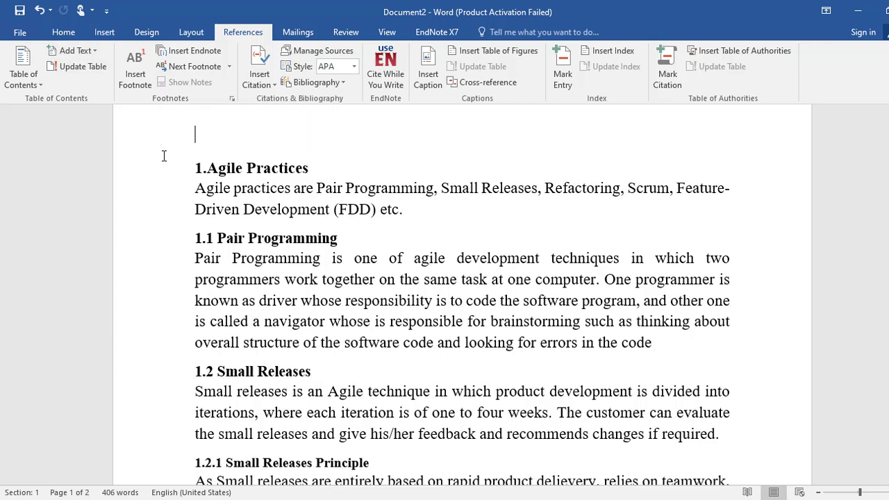
Step: Insert a custom five-level table of contents with dotted leaders on the empty line above the "1.Agile Practices" heading
{"action": "left_click", "coordinate": [28, 89]}
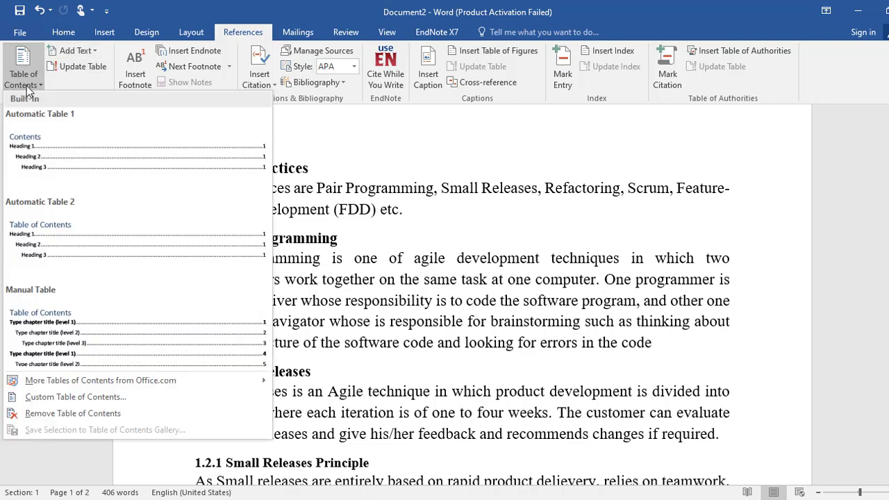
{"action": "left_click", "coordinate": [54, 397]}
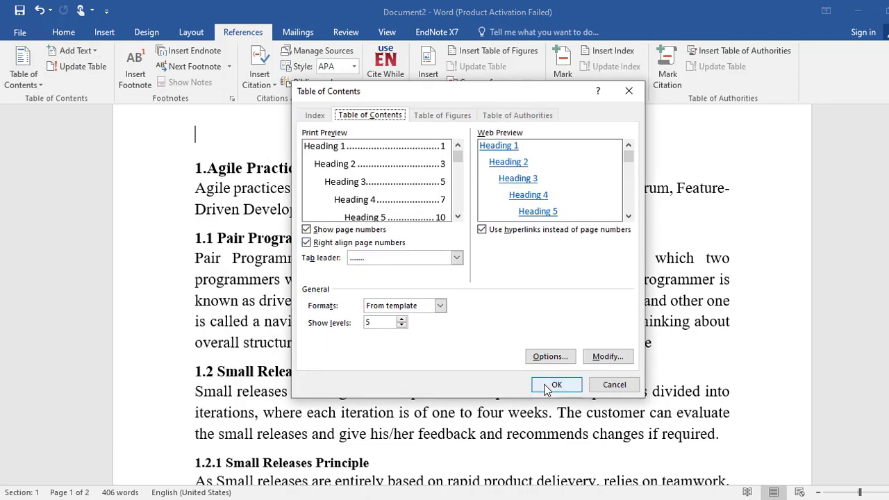
{"action": "left_click", "coordinate": [545, 388]}
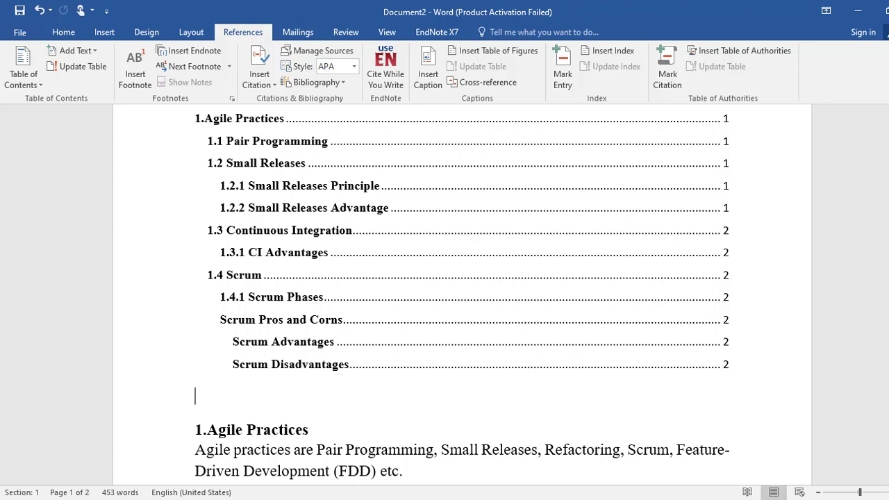
Step: Add empty lines below the table of contents until the "1.Agile Practices" heading moves onto the second page
{"action": "key", "text": "Return"}
{"action": "key", "text": "Return"}
{"action": "key", "text": "Return"}
{"action": "key", "text": "Return"}
{"action": "key", "text": "Return"}
{"action": "key", "text": "Return"}
{"action": "key", "text": "Return"}
{"action": "key", "text": "Return"}
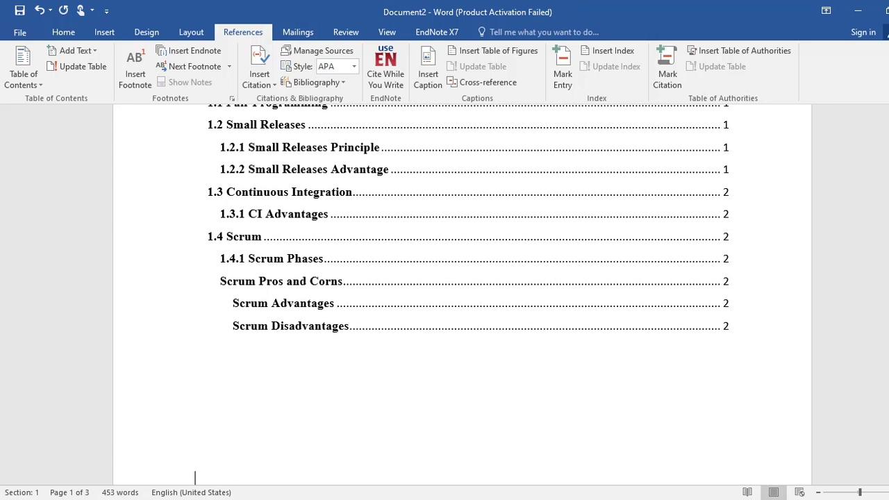
{"action": "key", "text": "Return"}
{"action": "key", "text": "Return"}
{"action": "key", "text": "Return"}
{"action": "key", "text": "Return"}
{"action": "key", "text": "Return"}
{"action": "key", "text": "Return"}
{"action": "key", "text": "Return"}
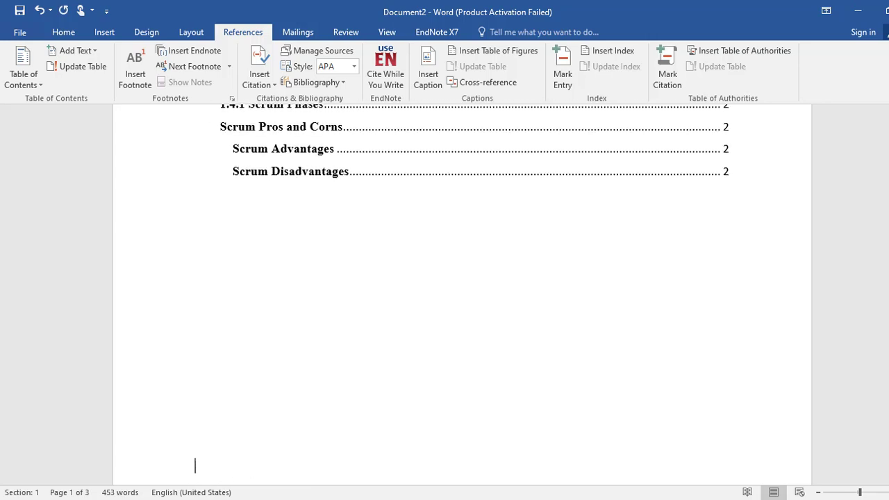
{"action": "key", "text": "Return"}
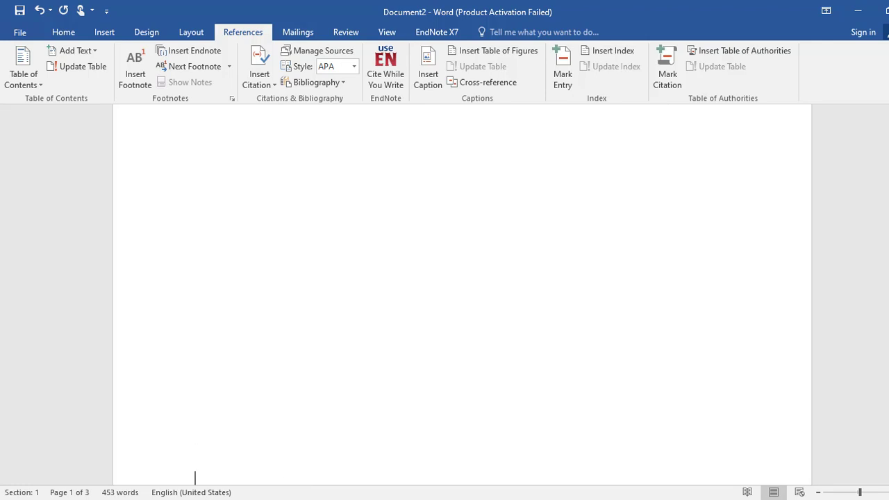
{"action": "scroll", "coordinate": [461, 292], "scroll_direction": "down", "scroll_amount": 5}
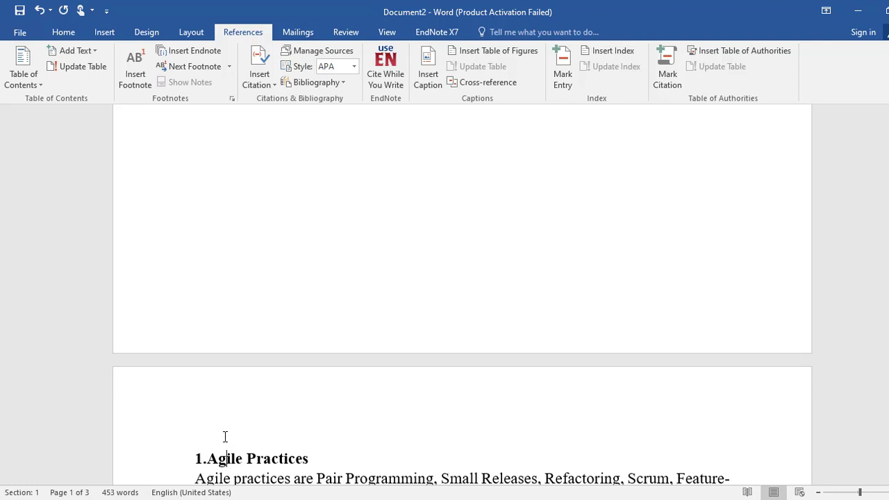
Step: Update the table of contents field using the option that refreshes page numbers only
{"action": "scroll", "coordinate": [462, 291], "scroll_direction": "up", "scroll_amount": 5}
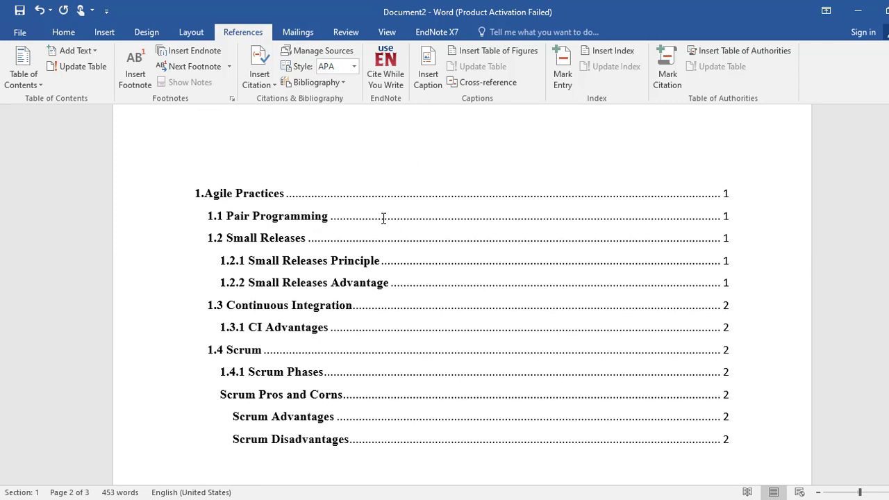
{"action": "left_click", "coordinate": [383, 218]}
{"action": "right_click", "coordinate": [383, 218]}
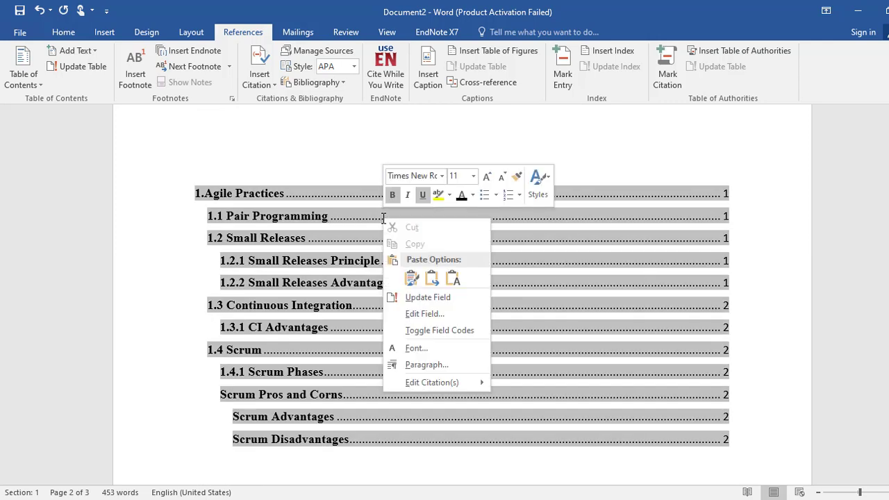
{"action": "left_click", "coordinate": [408, 298]}
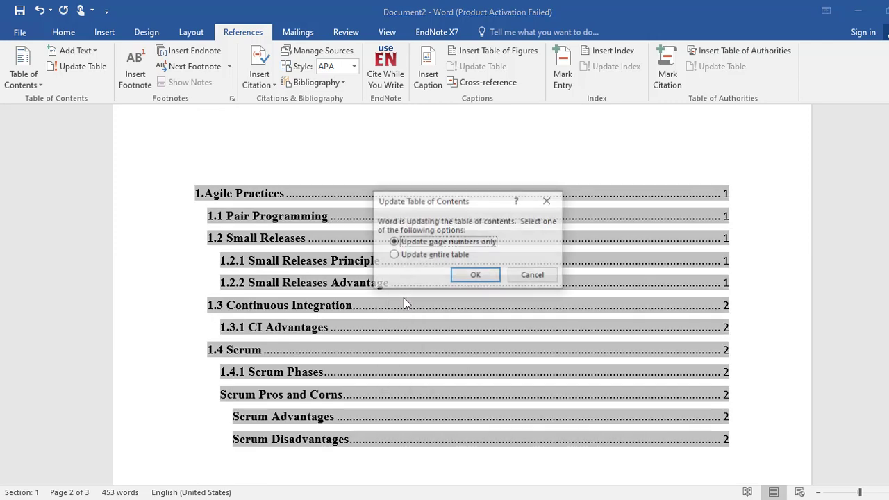
{"action": "left_click", "coordinate": [466, 272]}
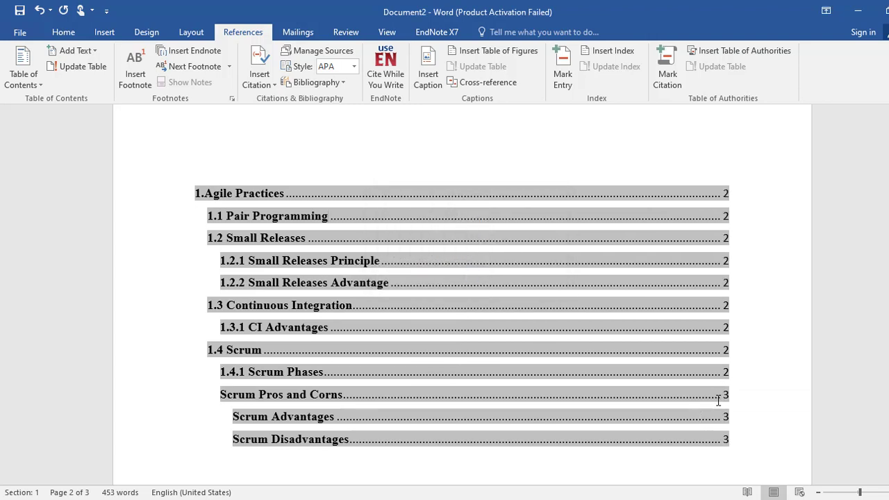
Step: Format all table of contents entries as Times New Roman without bold
{"action": "left_click_drag", "start_coordinate": [725, 446], "coordinate": [205, 143]}
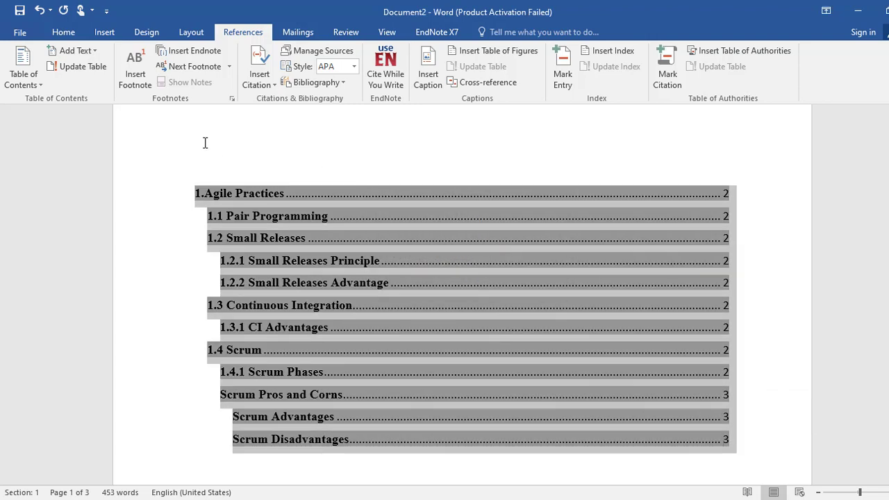
{"action": "left_click", "coordinate": [54, 35]}
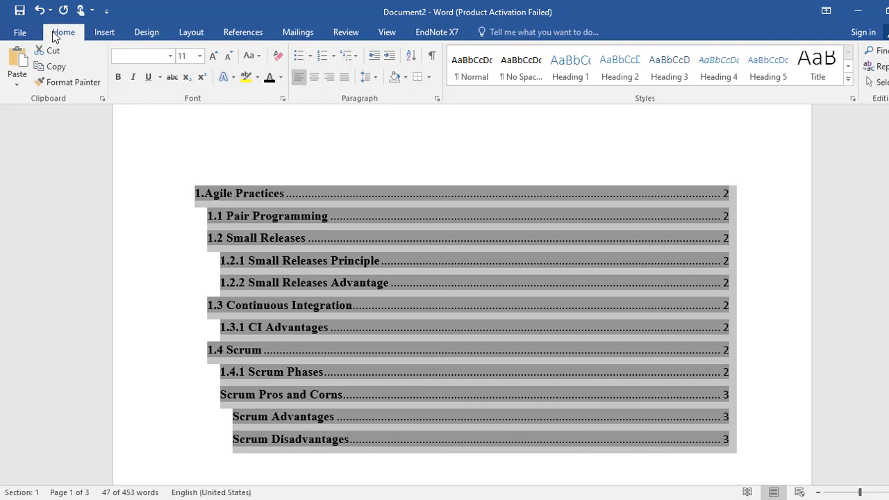
{"action": "left_click", "coordinate": [170, 56]}
{"action": "left_click", "coordinate": [168, 139]}
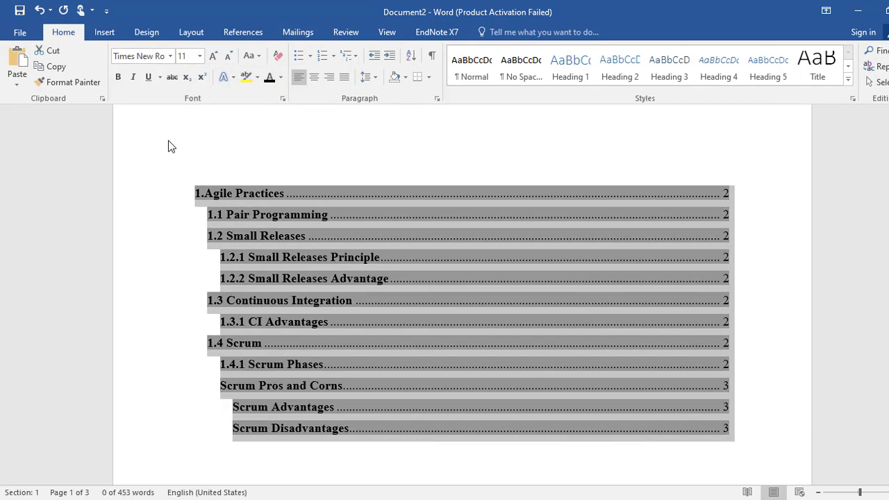
{"action": "left_click", "coordinate": [123, 73]}
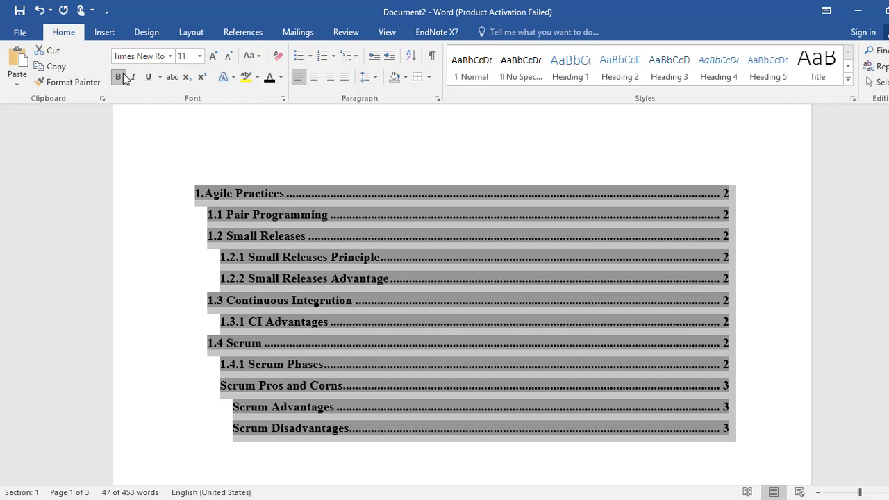
{"action": "left_click", "coordinate": [123, 73]}
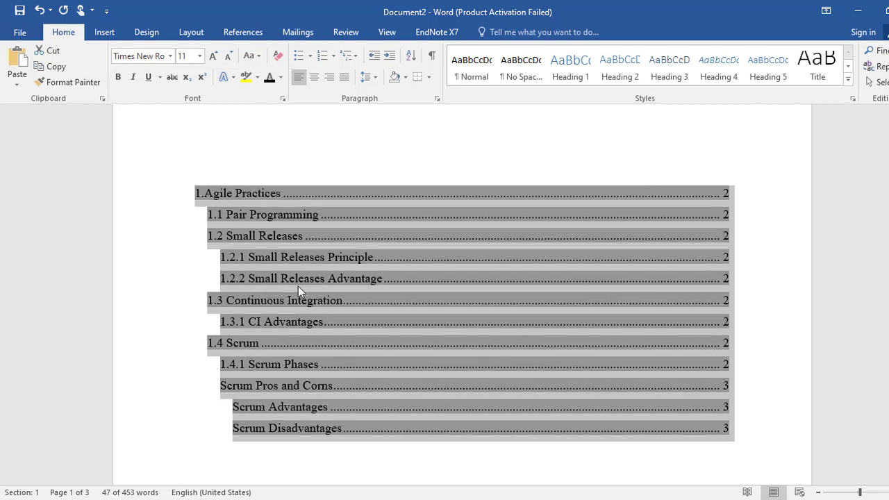
{"action": "left_click", "coordinate": [338, 360]}
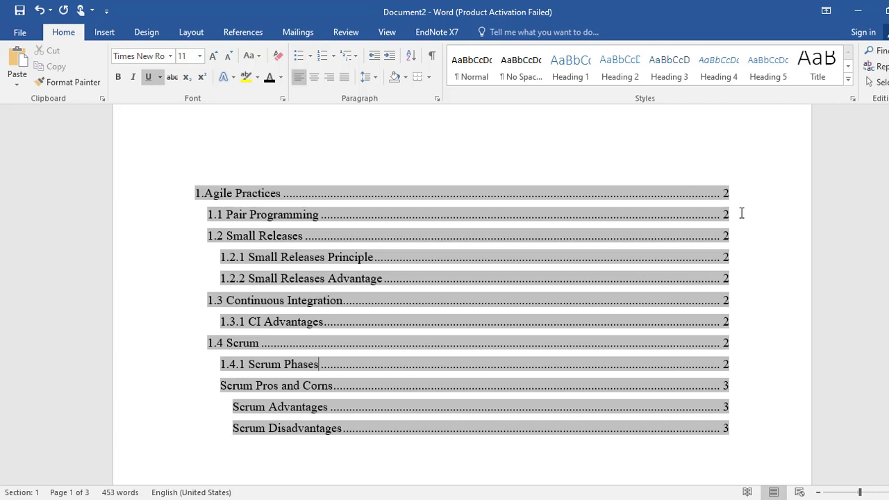
Step: Make the "1.Agile Practices" entry line in the table of contents bold
{"action": "left_click_drag", "start_coordinate": [195, 212], "coordinate": [194, 199]}
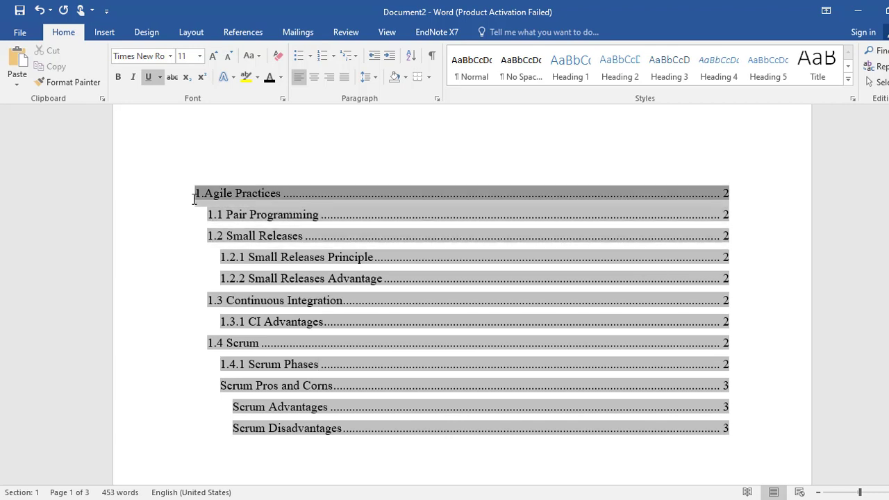
{"action": "left_click", "coordinate": [121, 80]}
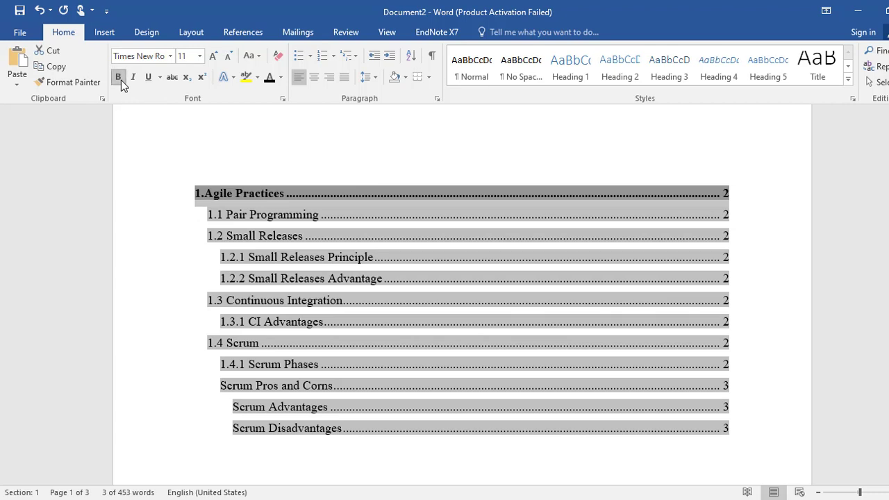
{"action": "left_click", "coordinate": [278, 281]}
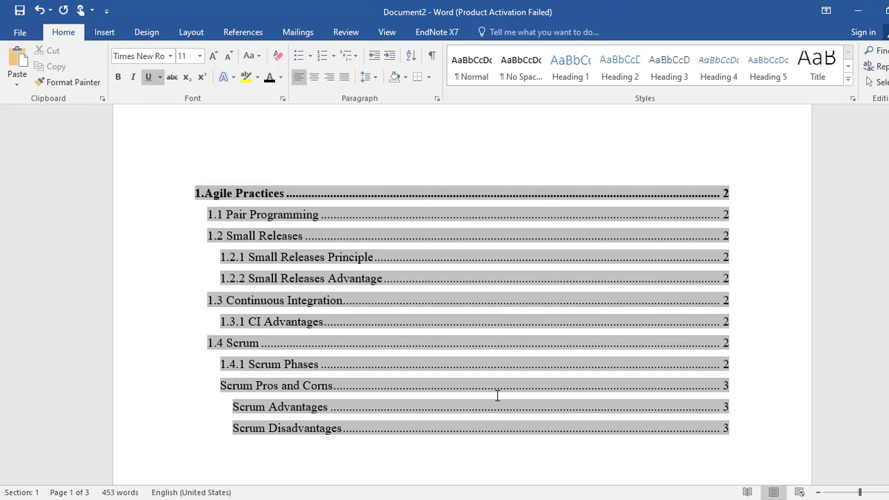
Step: Set the line spacing of all table of contents entries to 1.5
{"action": "left_click_drag", "start_coordinate": [734, 429], "coordinate": [213, 201]}
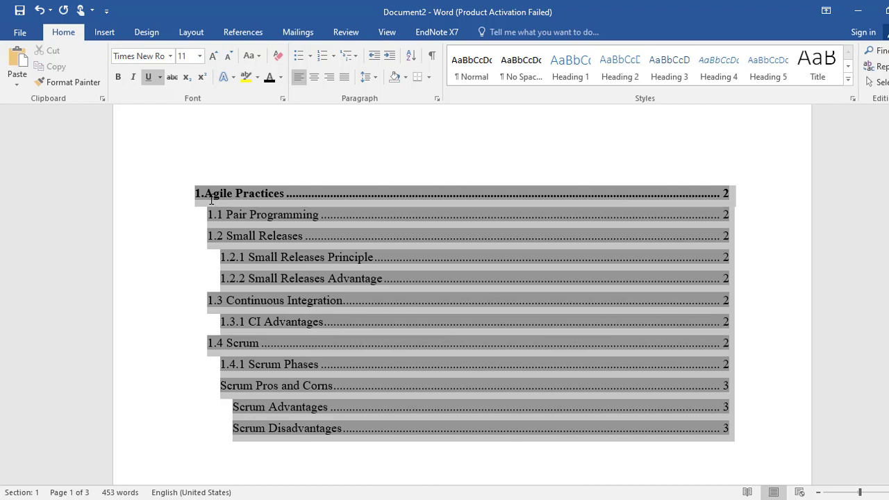
{"action": "left_click", "coordinate": [368, 77]}
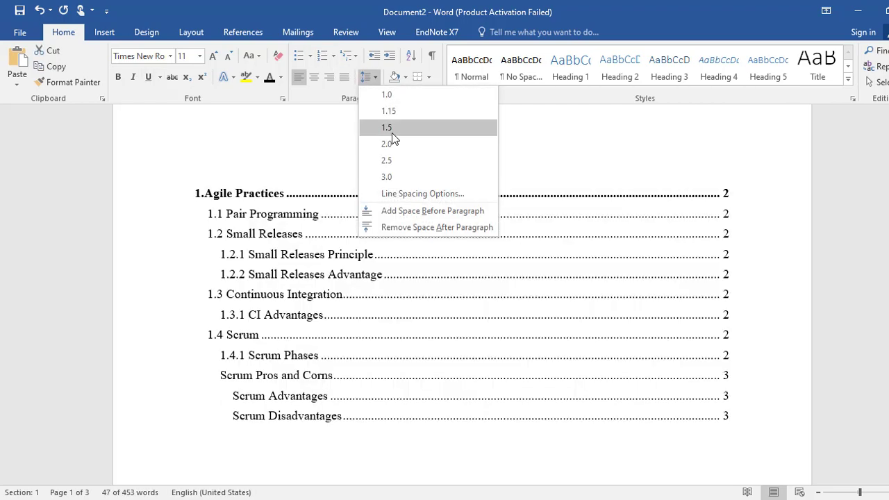
{"action": "left_click", "coordinate": [391, 128]}
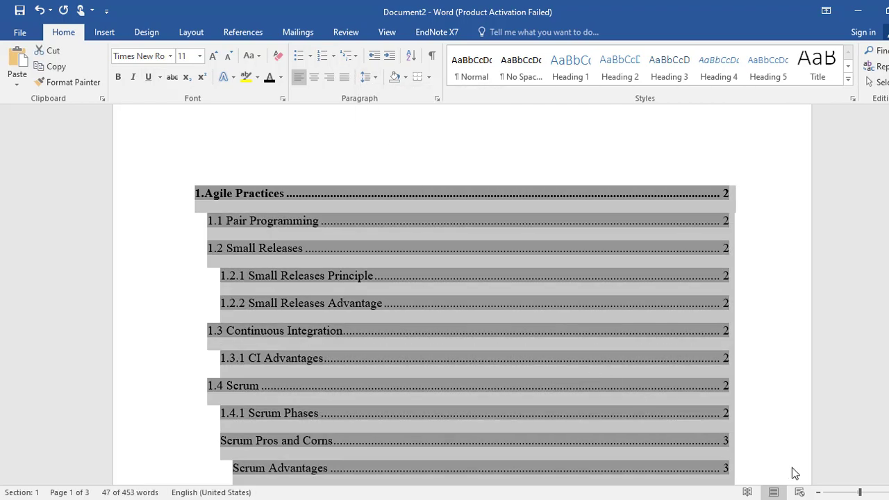
{"action": "left_click_drag", "start_coordinate": [860, 493], "coordinate": [858, 494]}
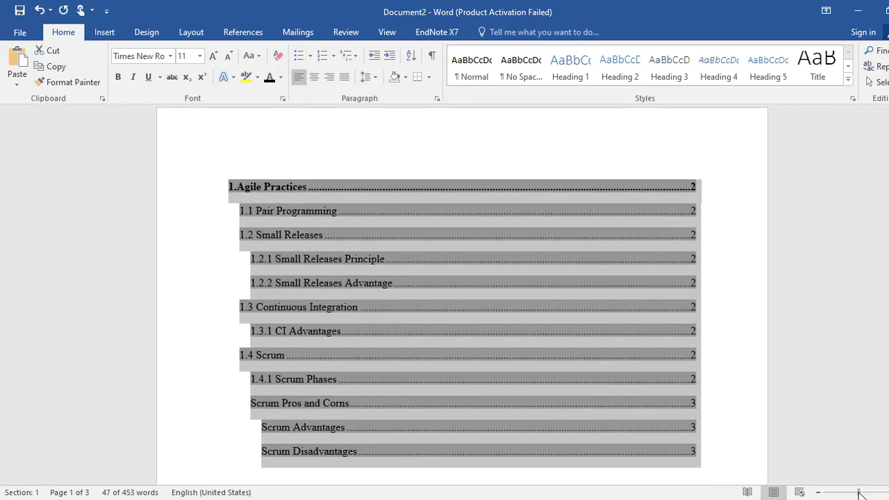
{"action": "left_click", "coordinate": [359, 176]}
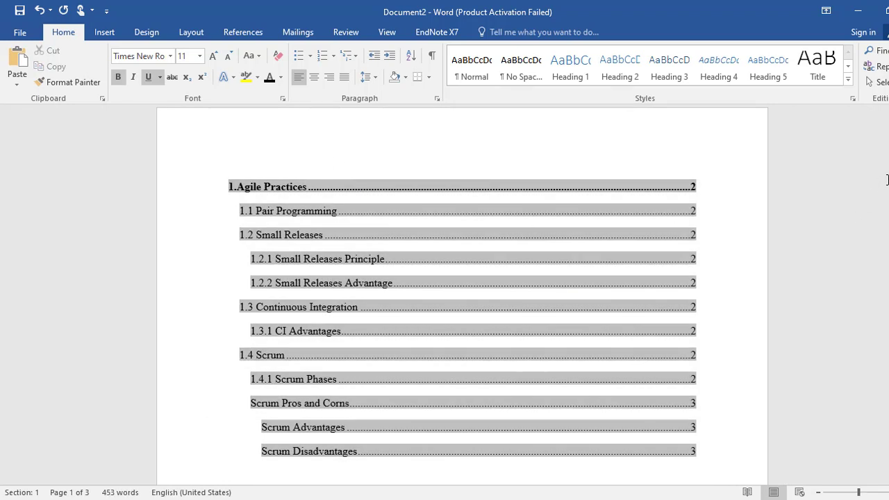
Step: Remove the empty line above the "1.Agile Practices" heading on the second page
{"action": "left_click_drag", "start_coordinate": [886, 149], "coordinate": [885, 167]}
{"action": "scroll", "coordinate": [363, 205], "scroll_direction": "down", "scroll_amount": 8}
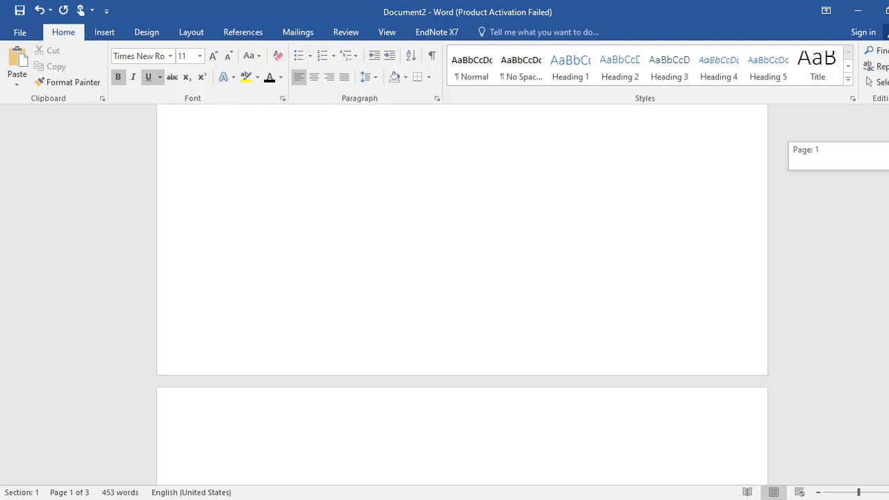
{"action": "left_click", "coordinate": [313, 307]}
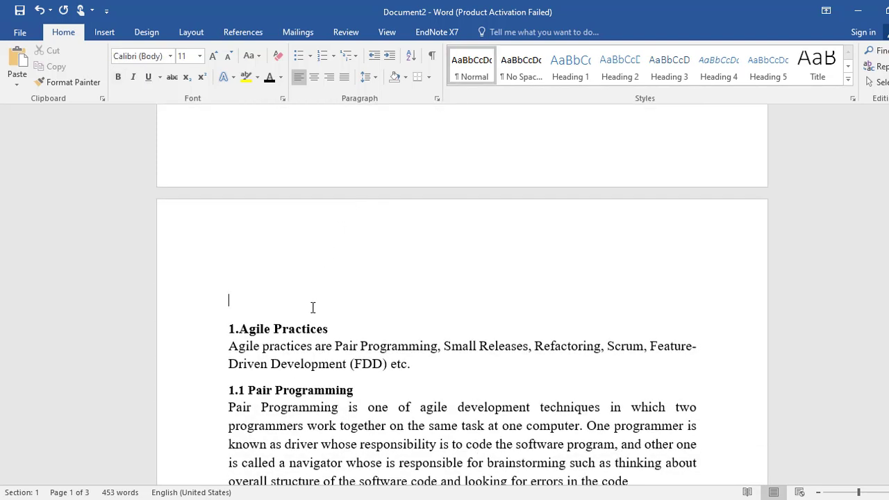
{"action": "key", "text": "BackSpace"}
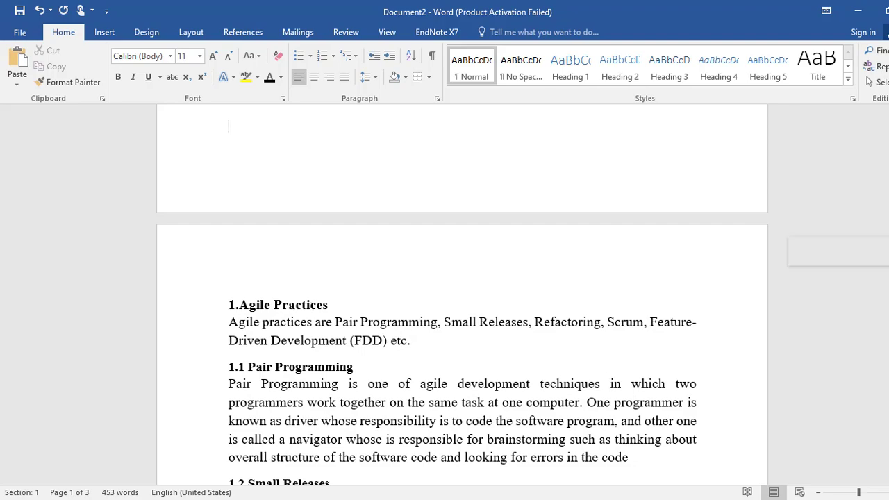
Step: Check the body text's page layout and refresh only the page numbers in the table of contents again
{"action": "scroll", "coordinate": [461, 295], "scroll_direction": "down", "scroll_amount": 8}
{"action": "scroll", "coordinate": [462, 295], "scroll_direction": "down", "scroll_amount": 7}
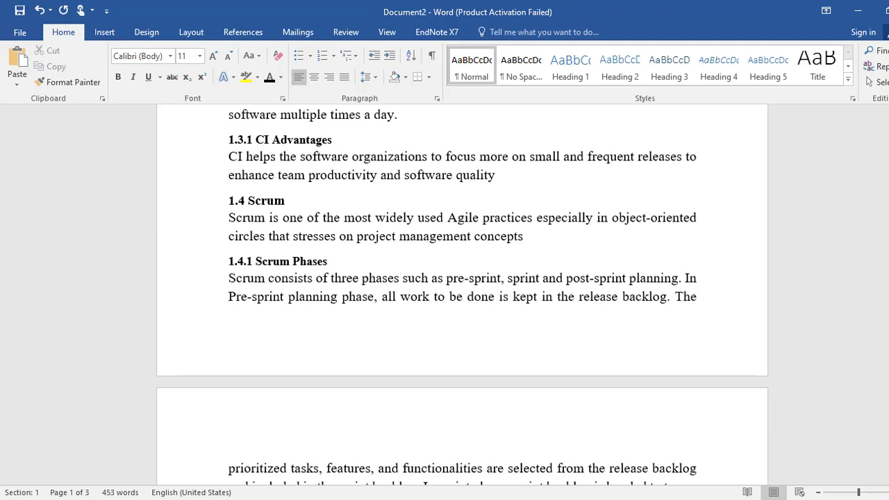
{"action": "scroll", "coordinate": [461, 295], "scroll_direction": "up", "scroll_amount": 15}
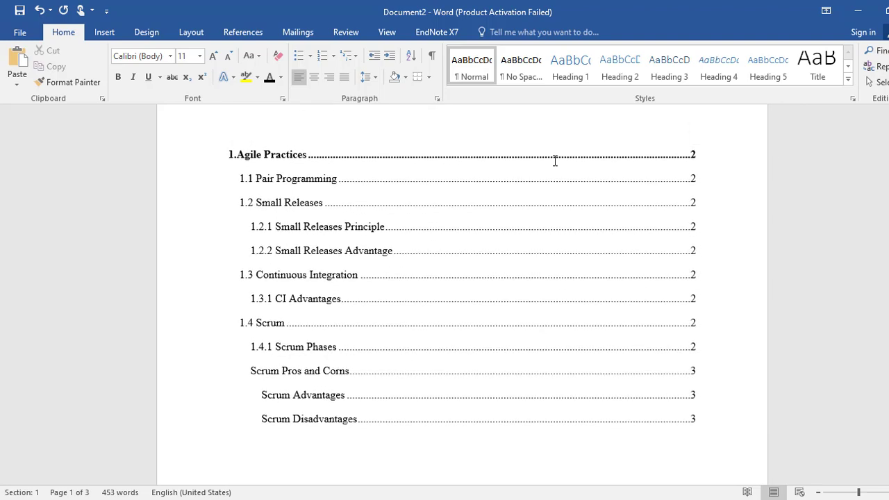
{"action": "left_click", "coordinate": [553, 159]}
{"action": "right_click", "coordinate": [541, 167]}
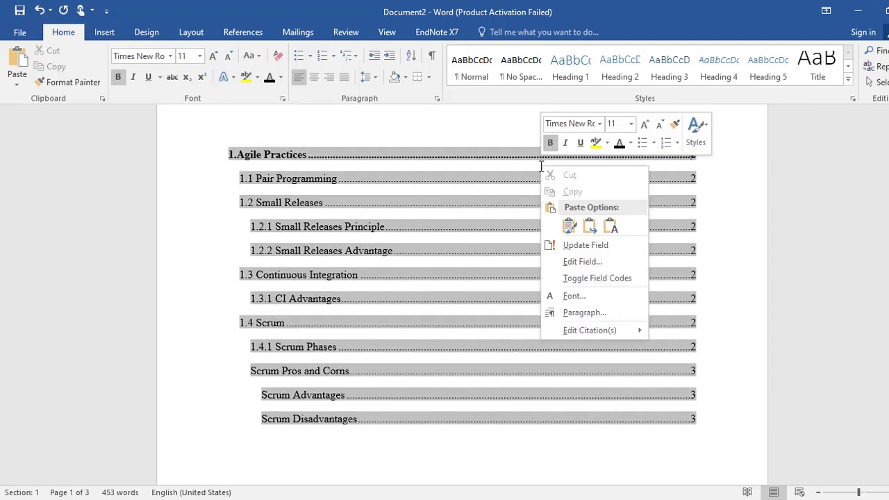
{"action": "left_click", "coordinate": [568, 248]}
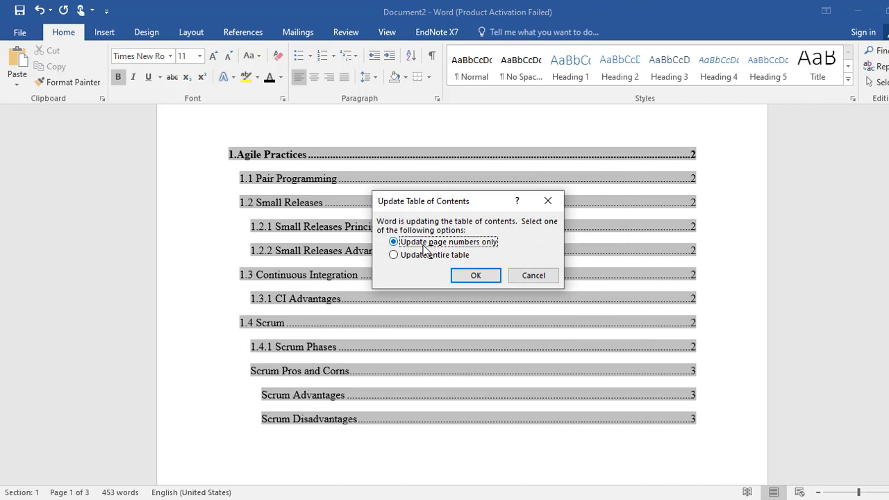
{"action": "left_click", "coordinate": [476, 277]}
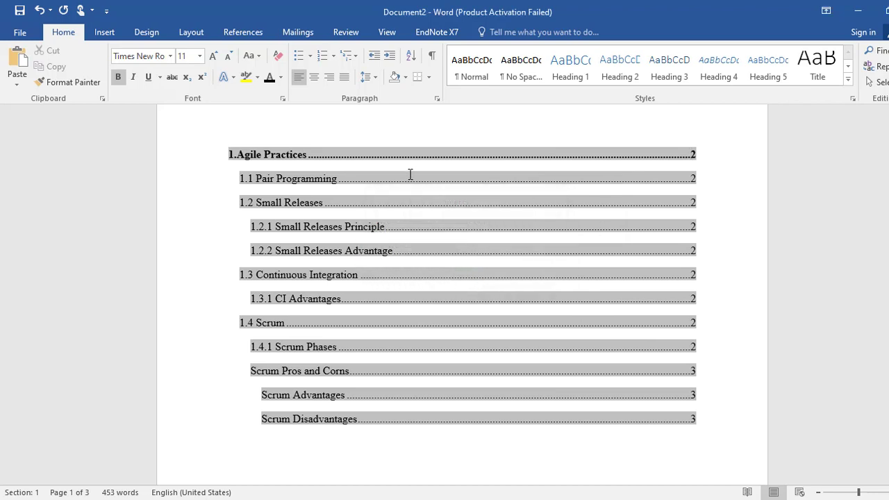
{"action": "left_click", "coordinate": [342, 158]}
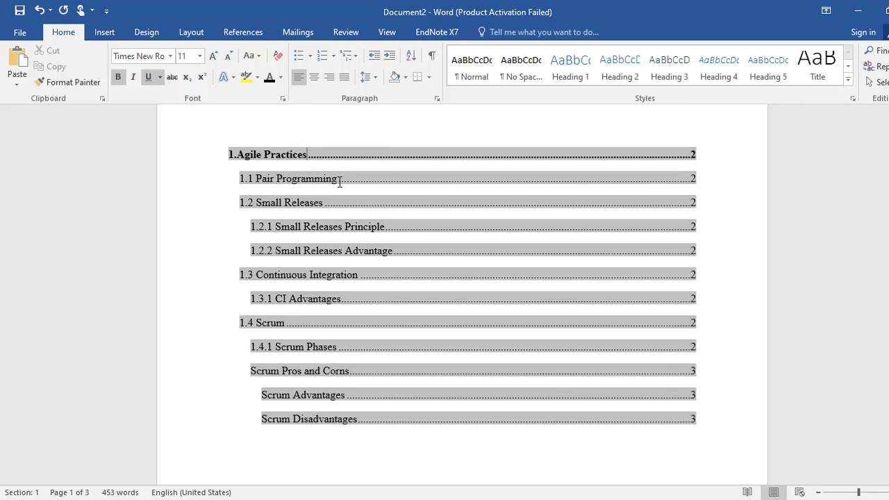
{"action": "left_click_drag", "start_coordinate": [337, 181], "coordinate": [236, 183]}
{"action": "left_click_drag", "start_coordinate": [327, 199], "coordinate": [850, 497]}
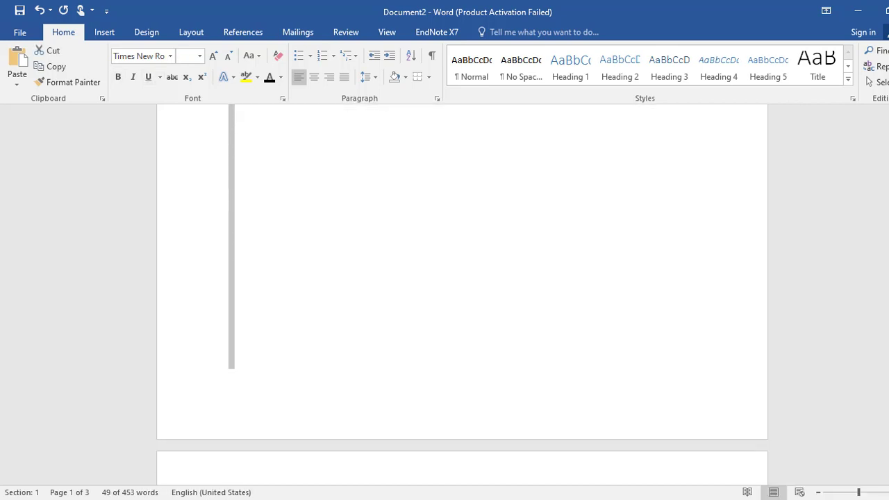
Step: Add the number 1.4.2 in front of the "Scrum Pros and Corns" heading on the third page
{"action": "scroll", "coordinate": [462, 292], "scroll_direction": "up", "scroll_amount": 5}
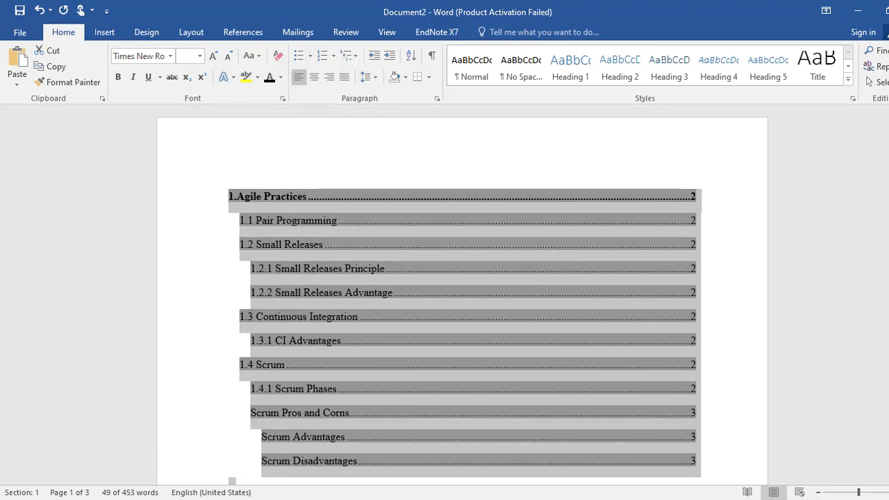
{"action": "left_click_drag", "start_coordinate": [859, 491], "coordinate": [861, 493]}
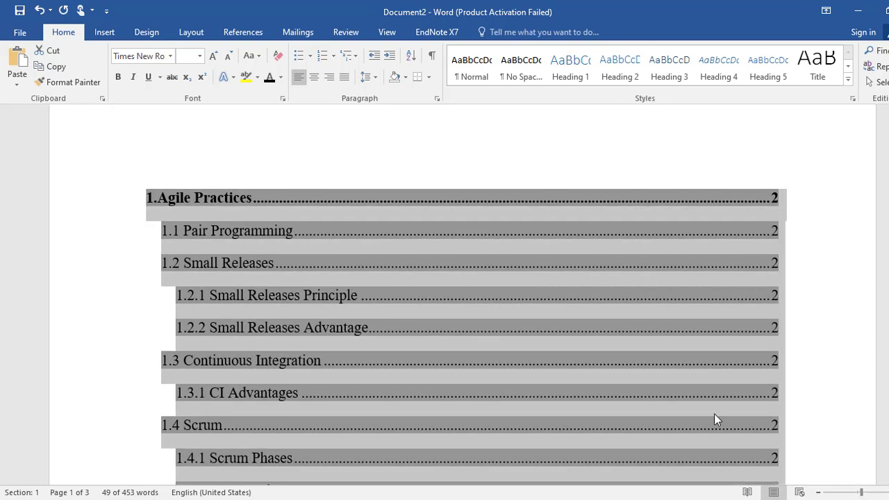
{"action": "left_click", "coordinate": [623, 312]}
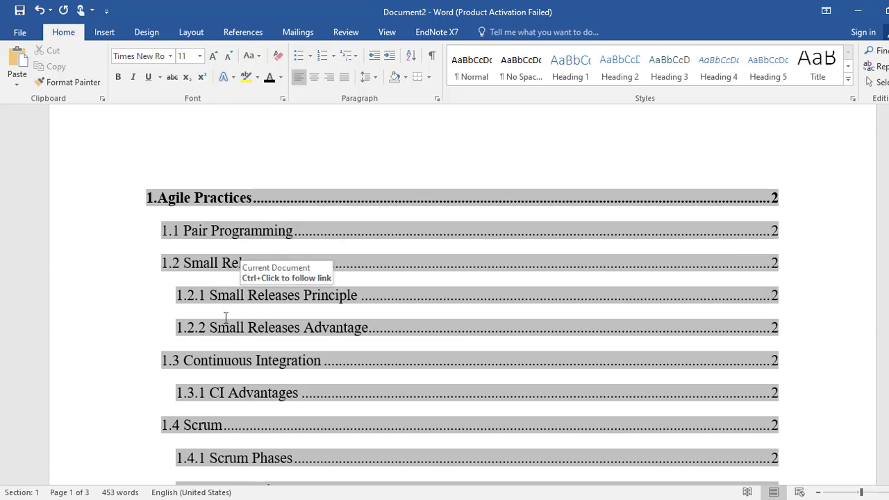
{"action": "scroll", "coordinate": [463, 298], "scroll_direction": "down", "scroll_amount": 2}
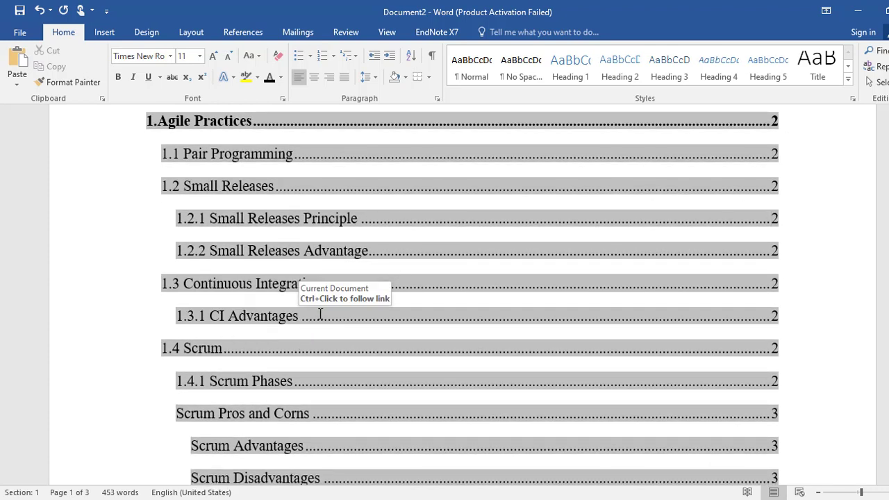
{"action": "left_click_drag", "start_coordinate": [301, 317], "coordinate": [143, 319]}
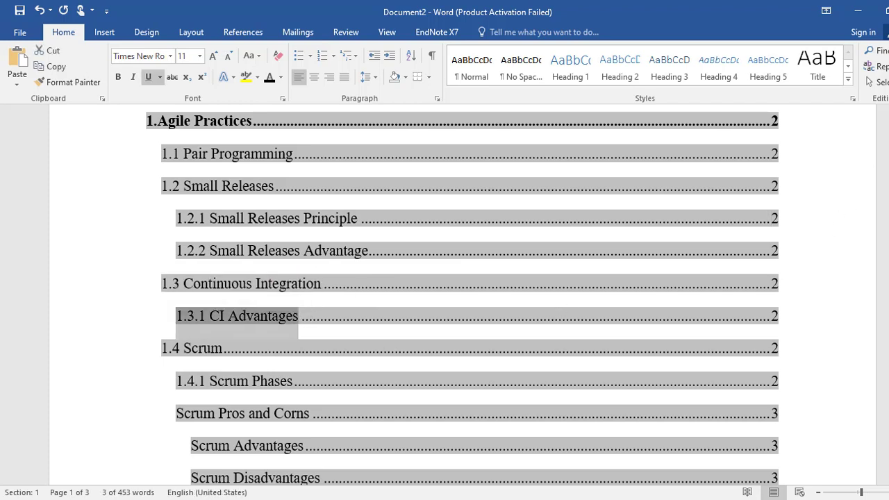
{"action": "left_click_drag", "start_coordinate": [888, 149], "coordinate": [888, 158]}
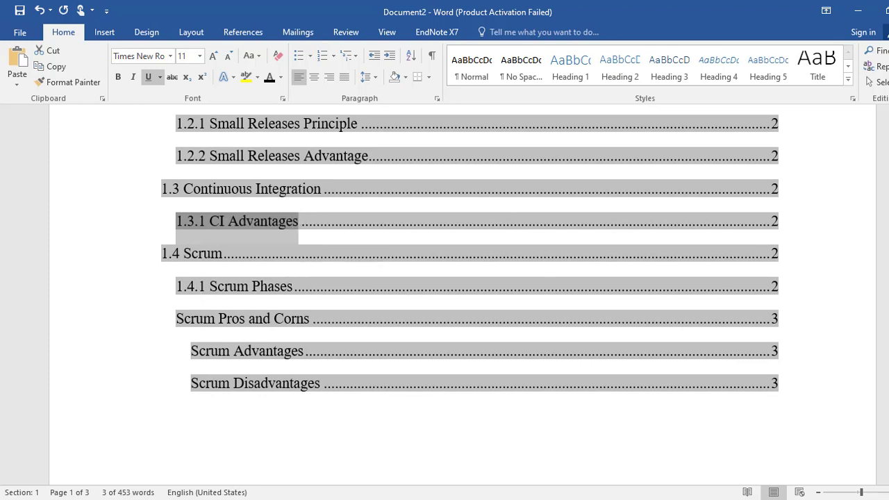
{"action": "left_click_drag", "start_coordinate": [888, 158], "coordinate": [888, 177]}
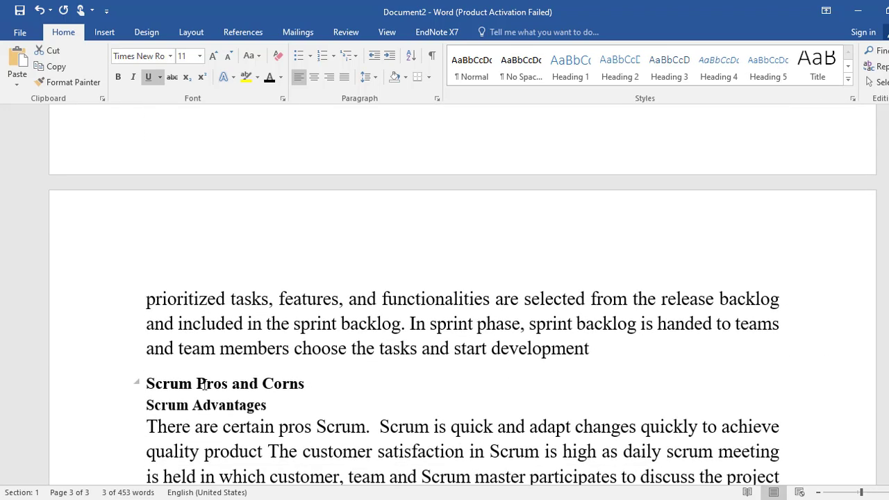
{"action": "left_click", "coordinate": [146, 385]}
{"action": "type", "text": "1.4.2"}
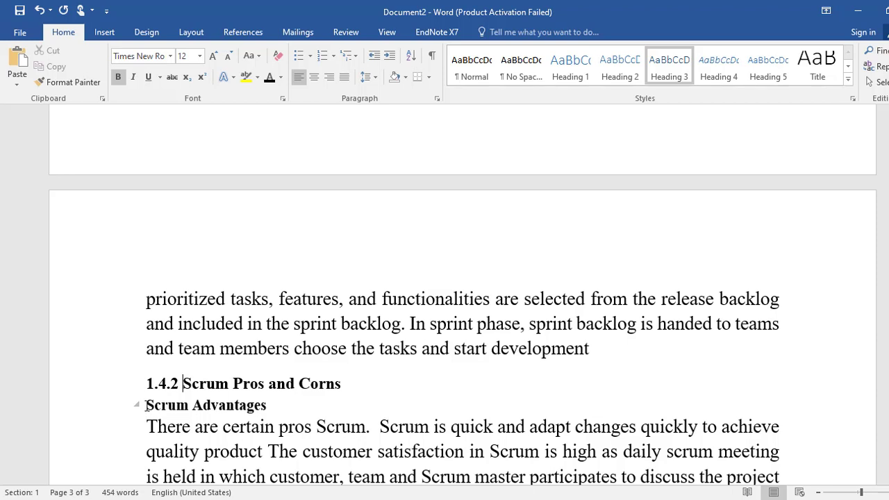
Step: Number the "Scrum Advantages" heading as 1.4.2.1 and the "Scrum Disadvantages" heading as 1.4.2.2
{"action": "left_click", "coordinate": [147, 404]}
{"action": "type", "text": "1"}
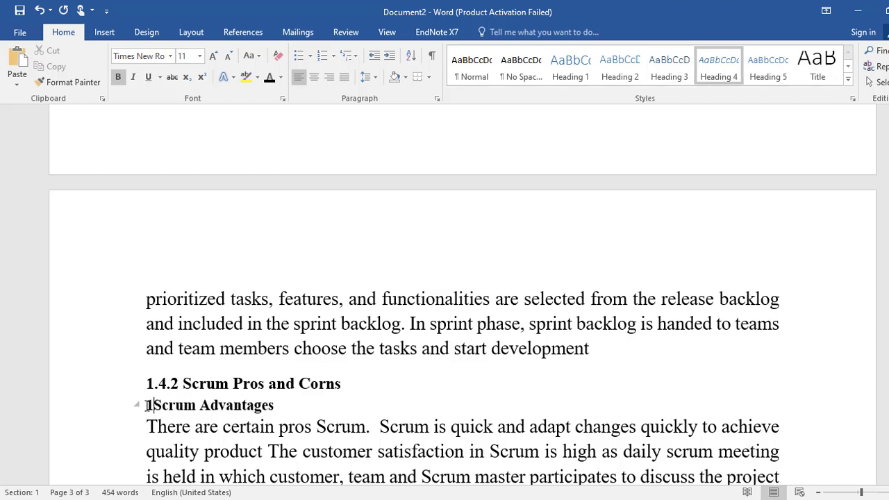
{"action": "type", "text": ".4.2"}
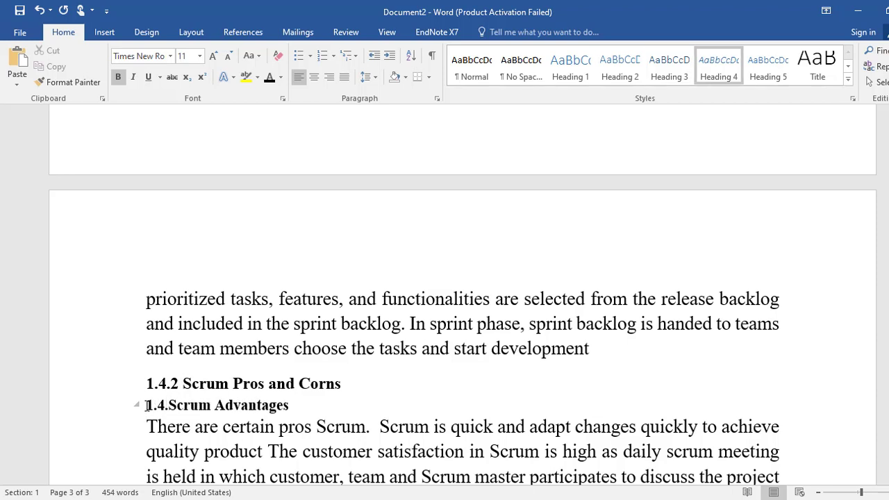
{"action": "type", "text": ".1"}
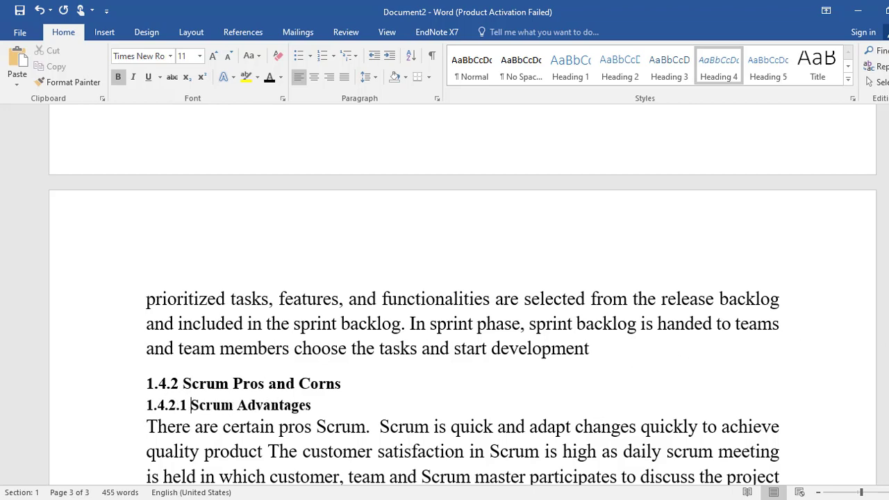
{"action": "left_click_drag", "start_coordinate": [883, 347], "coordinate": [883, 381]}
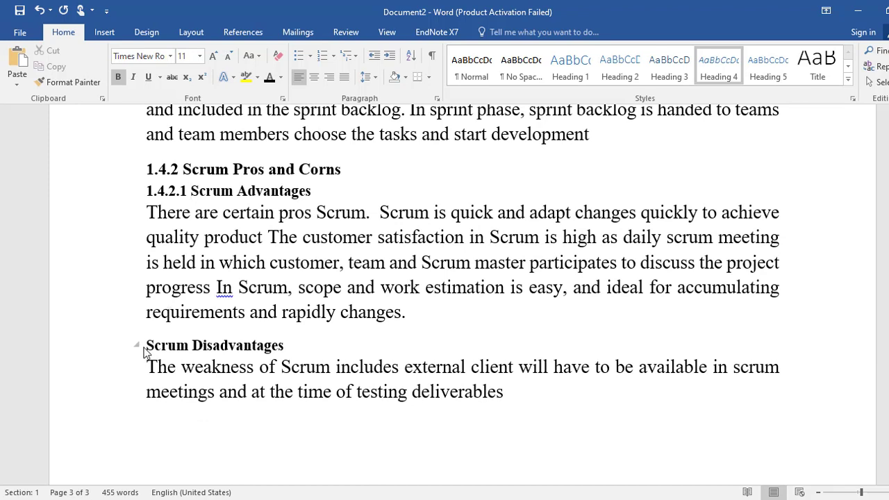
{"action": "type", "text": "1.4.2."}
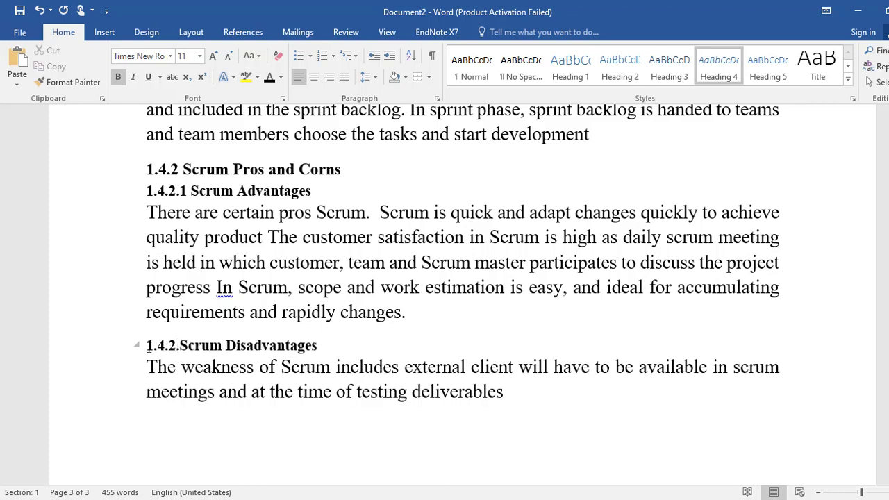
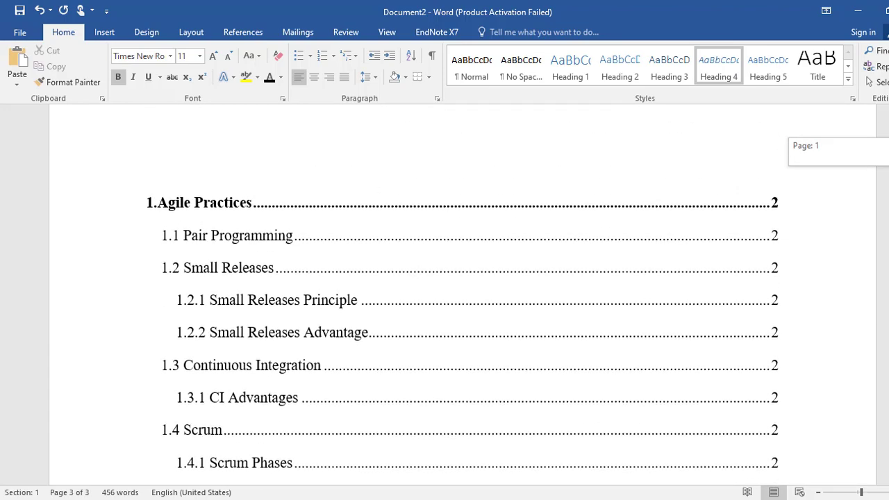
Step: Update the entire table of contents so it picks up the renumbered Scrum headings
{"action": "left_click", "coordinate": [444, 218]}
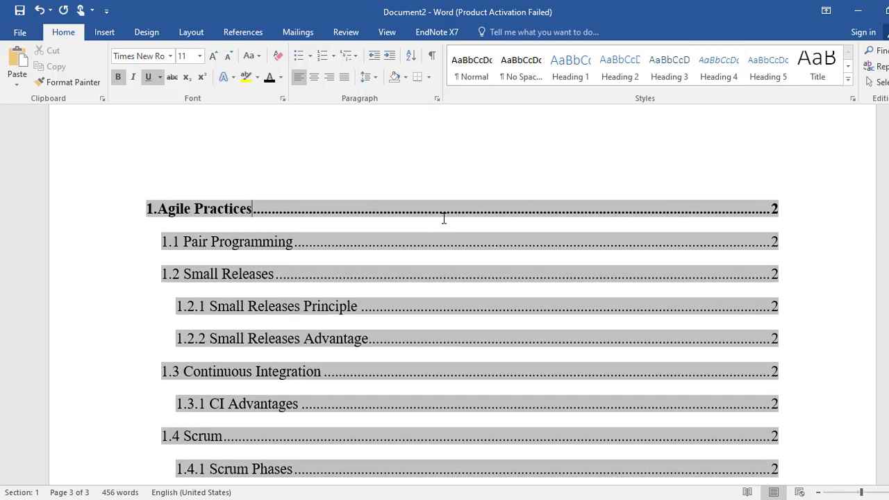
{"action": "right_click", "coordinate": [444, 218]}
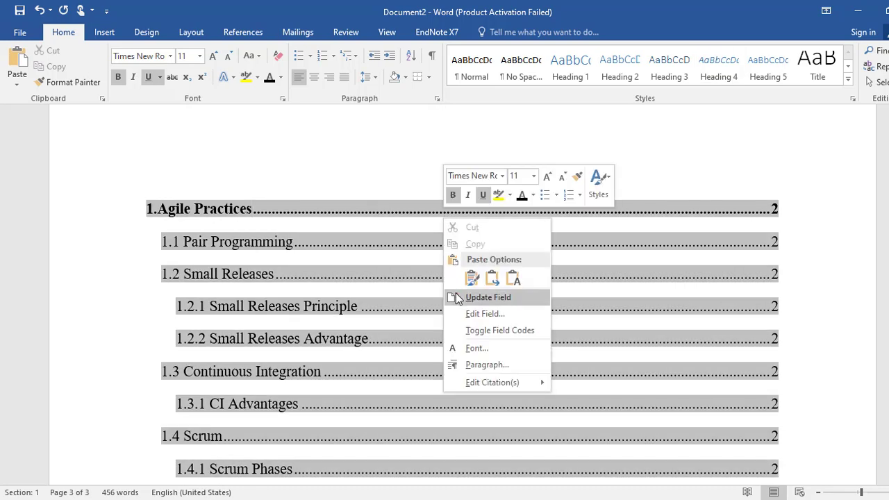
{"action": "left_click", "coordinate": [455, 293]}
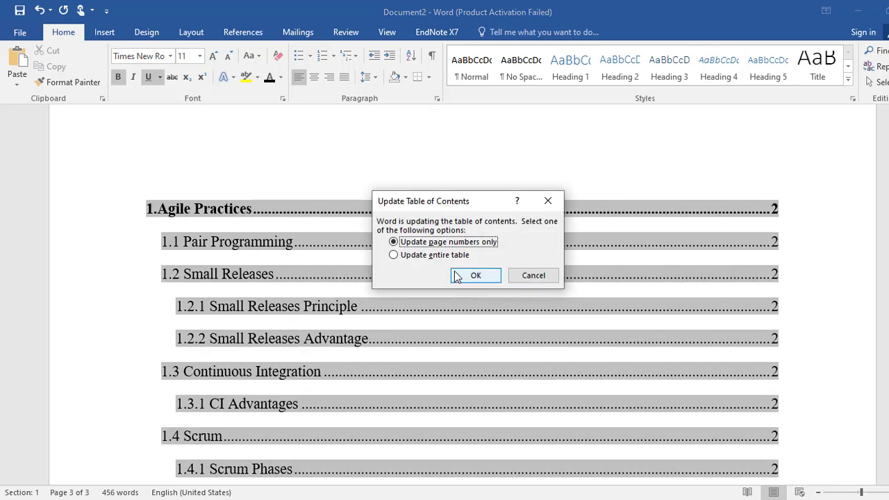
{"action": "left_click", "coordinate": [393, 255]}
{"action": "left_click", "coordinate": [472, 275]}
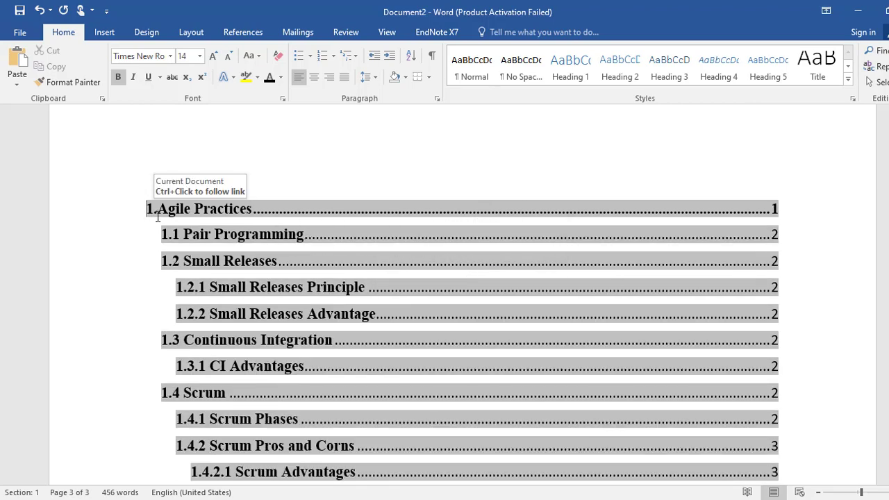
Step: Remove the bold formatting from all table of contents entries and set their font to Times New Roman
{"action": "mouse_move", "coordinate": [149, 208]}
{"action": "left_mouse_down"}
{"action": "mouse_move", "coordinate": [300, 459]}
{"action": "mouse_move", "coordinate": [298, 486]}
{"action": "mouse_move", "coordinate": [333, 361]}
{"action": "mouse_move", "coordinate": [371, 323]}
{"action": "mouse_move", "coordinate": [371, 341]}
{"action": "left_mouse_up"}
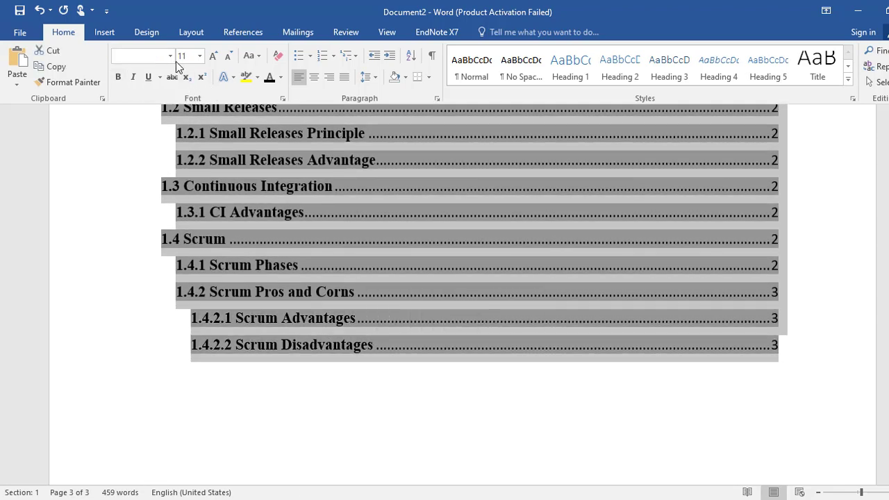
{"action": "left_click", "coordinate": [117, 77]}
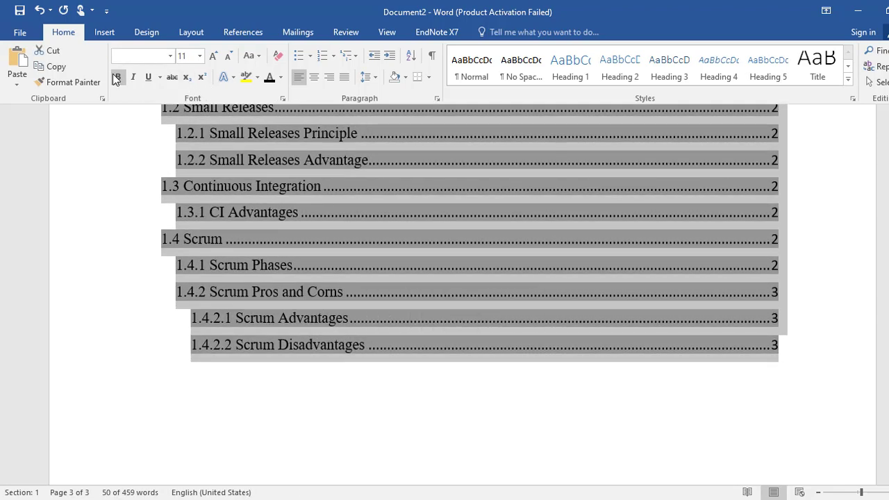
{"action": "left_click", "coordinate": [170, 57]}
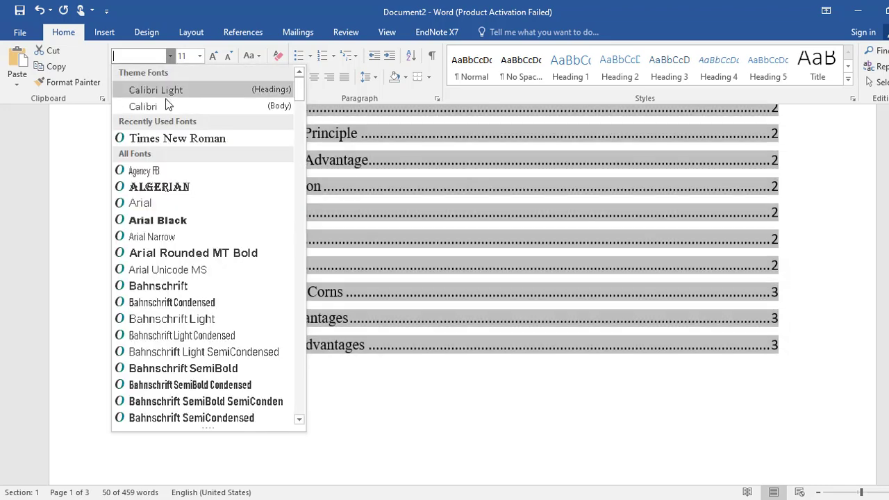
{"action": "left_click", "coordinate": [166, 139]}
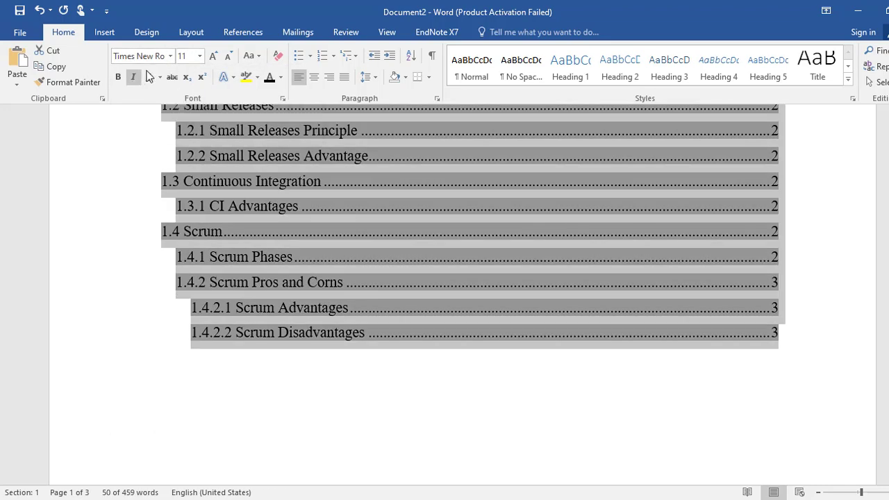
{"action": "left_click", "coordinate": [419, 332]}
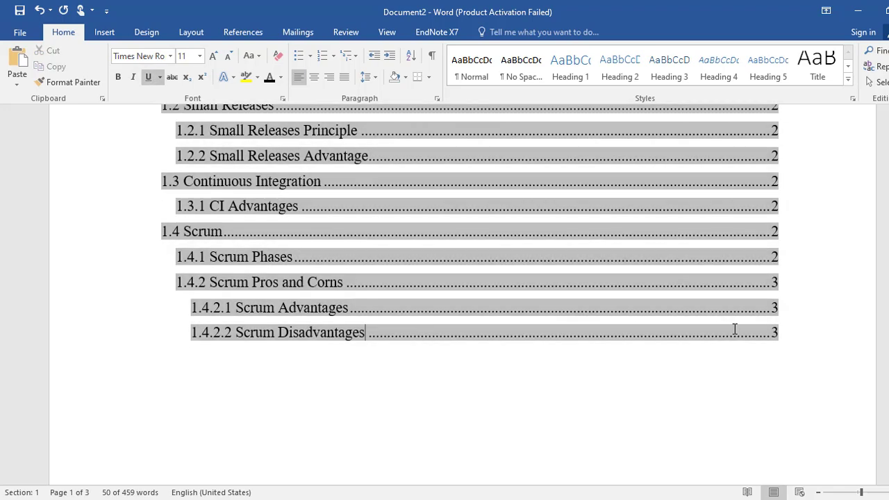
Step: Set the line spacing of the whole updated table of contents to 1.5
{"action": "left_click_drag", "start_coordinate": [780, 330], "coordinate": [363, 147]}
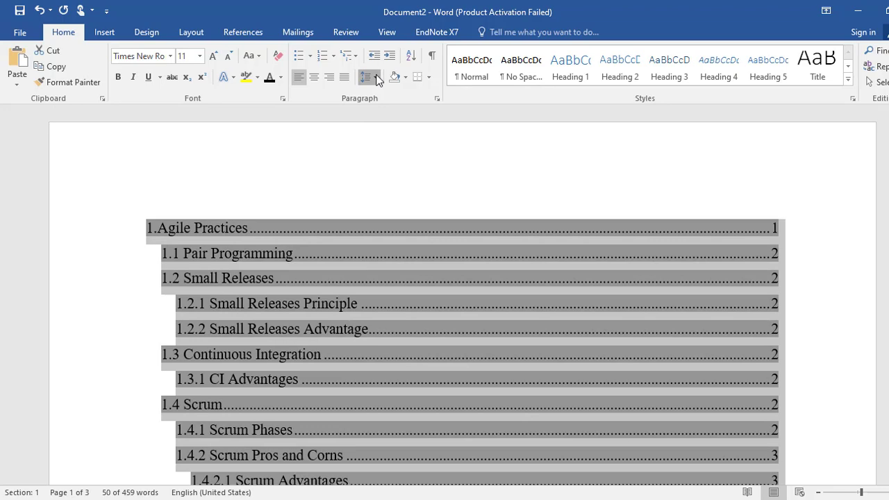
{"action": "left_click", "coordinate": [376, 79]}
{"action": "left_click", "coordinate": [386, 125]}
{"action": "left_click", "coordinate": [309, 177]}
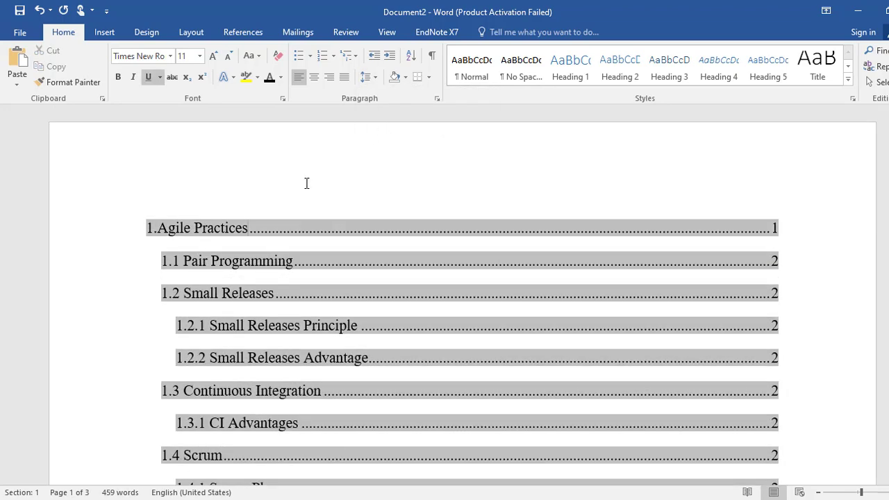
Step: Make the "1.Agile Practices" entry line bold again and check its line spacing setting
{"action": "left_click", "coordinate": [141, 228]}
{"action": "key", "text": "shift+Down"}
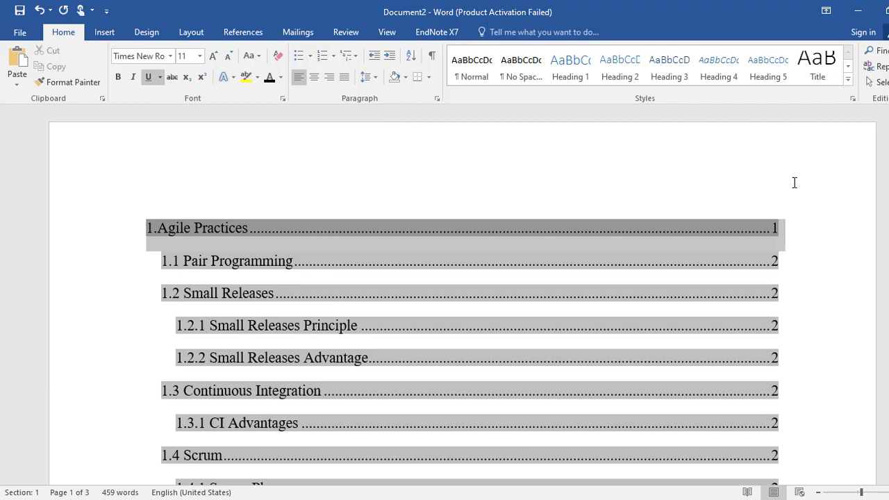
{"action": "left_click", "coordinate": [118, 78]}
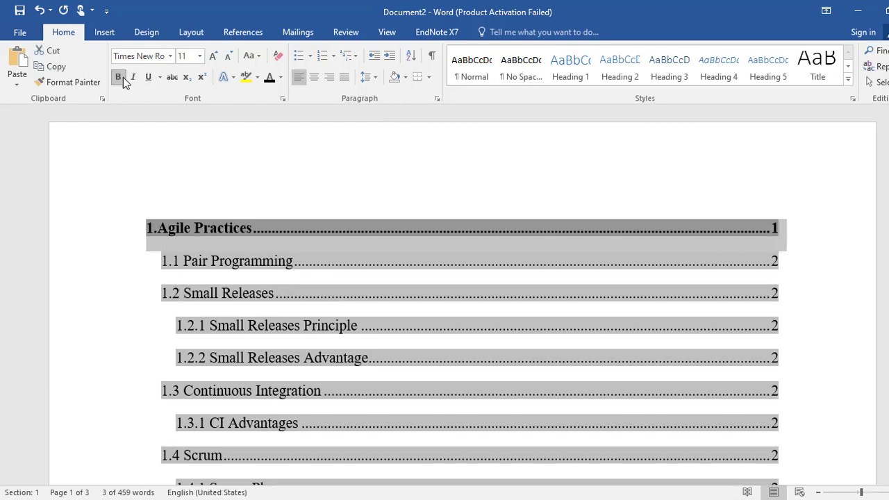
{"action": "left_click", "coordinate": [375, 77]}
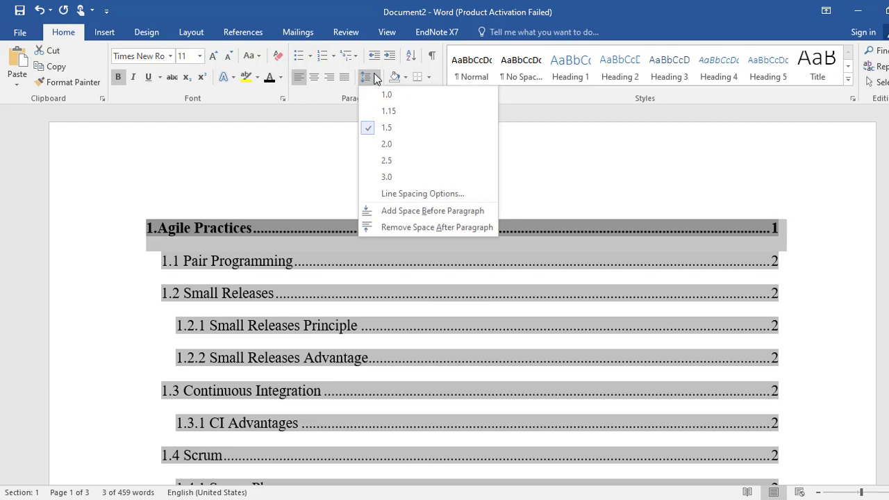
{"action": "left_click", "coordinate": [326, 253]}
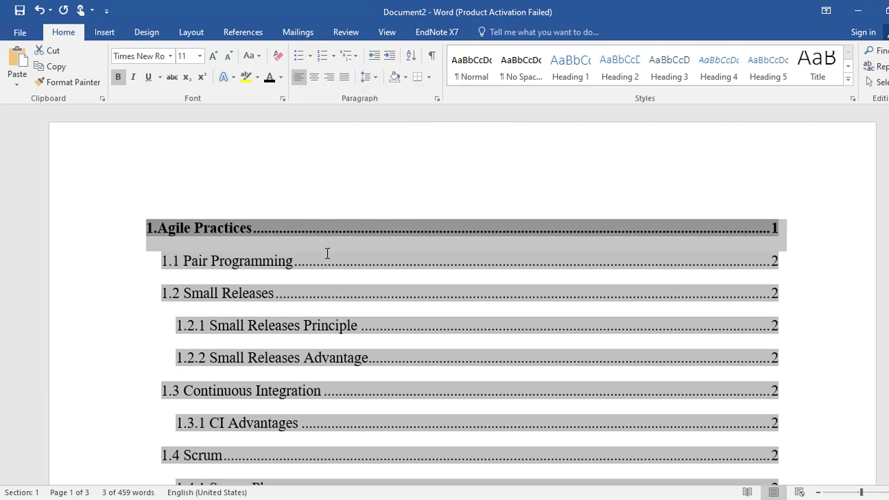
{"action": "left_click", "coordinate": [327, 269]}
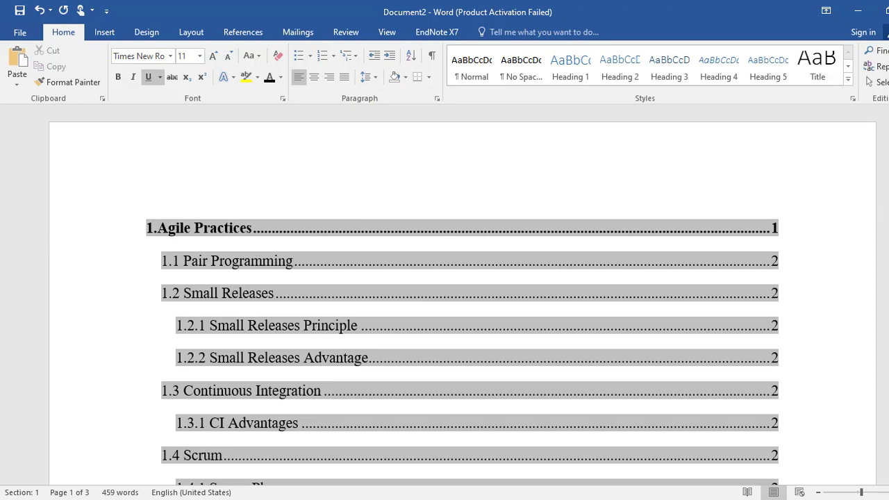
Step: Refresh only the page numbers in the table of contents and review the entries
{"action": "left_click_drag", "start_coordinate": [883, 122], "coordinate": [883, 220]}
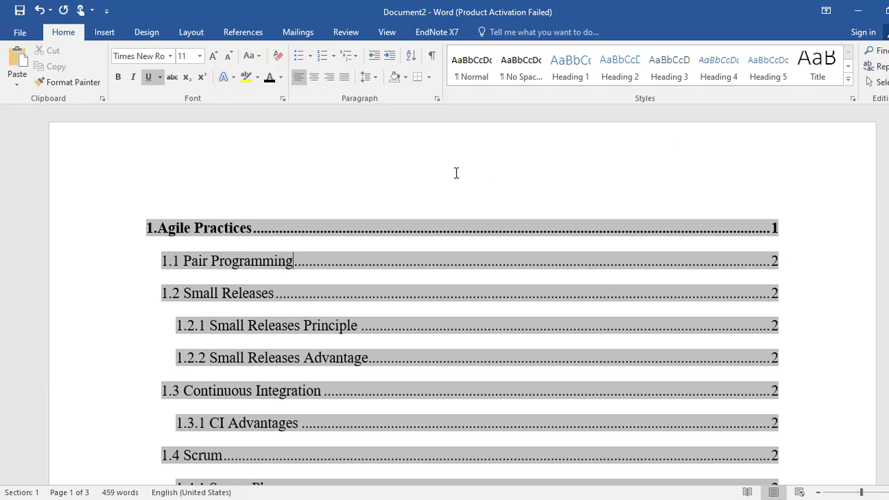
{"action": "right_click", "coordinate": [317, 245]}
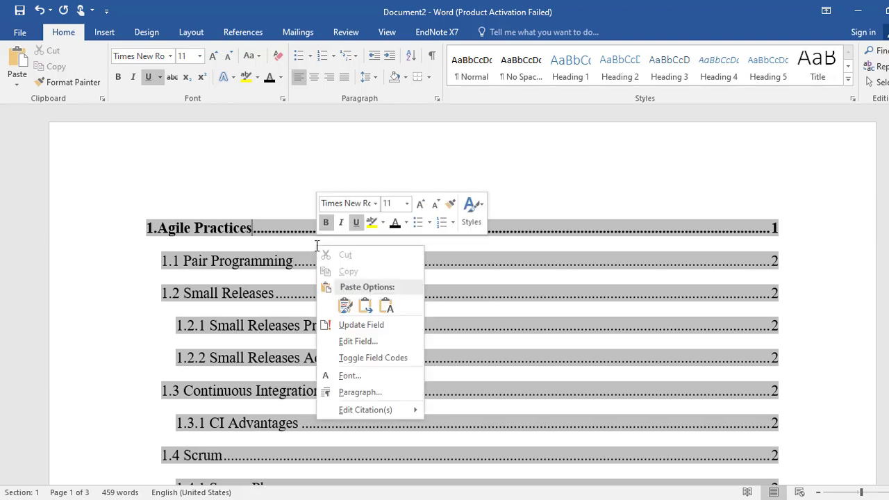
{"action": "left_click", "coordinate": [354, 324]}
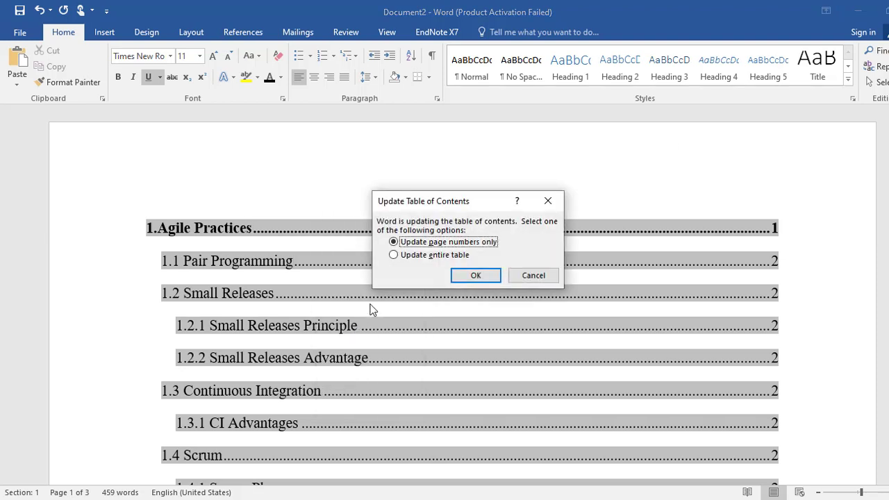
{"action": "left_click", "coordinate": [461, 275]}
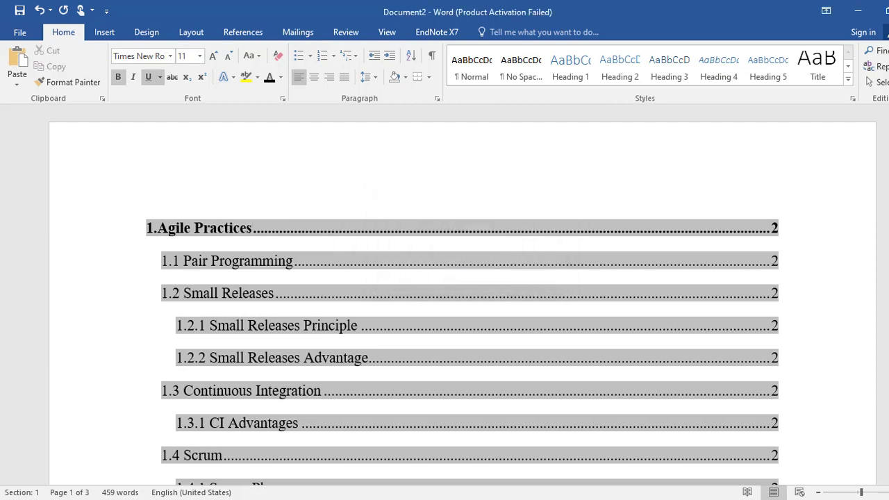
{"action": "mouse_move", "coordinate": [884, 132]}
{"action": "left_mouse_down"}
{"action": "mouse_move", "coordinate": [885, 161]}
{"action": "mouse_move", "coordinate": [884, 138]}
{"action": "left_mouse_up"}
{"action": "left_click_drag", "start_coordinate": [884, 138], "coordinate": [884, 146]}
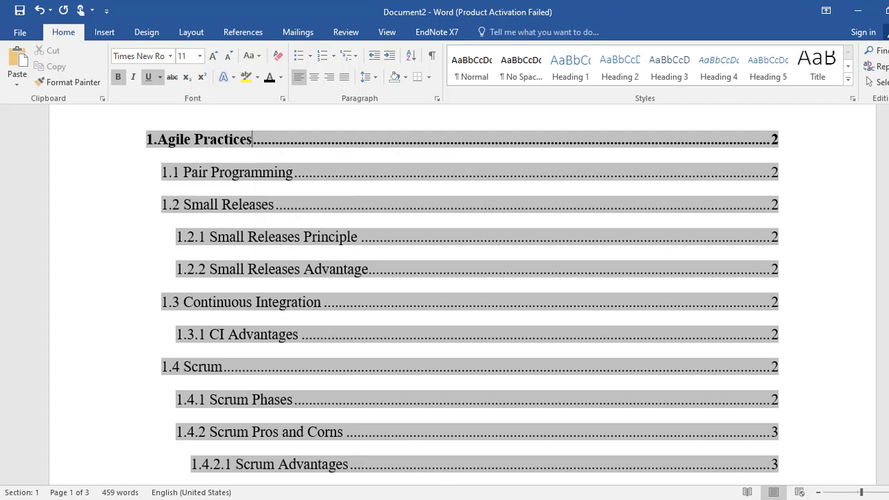
Step: Review the finished table of contents, including the fourth-level Scrum Advantages and Scrum Disadvantages entries, and its separation from the body text on the following page
{"action": "left_click", "coordinate": [711, 329]}
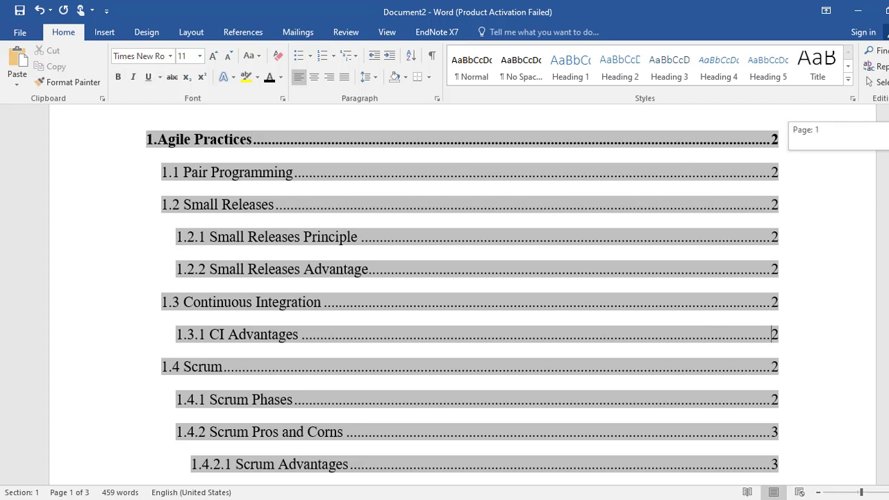
{"action": "scroll", "coordinate": [627, 213], "scroll_direction": "down", "scroll_amount": 3}
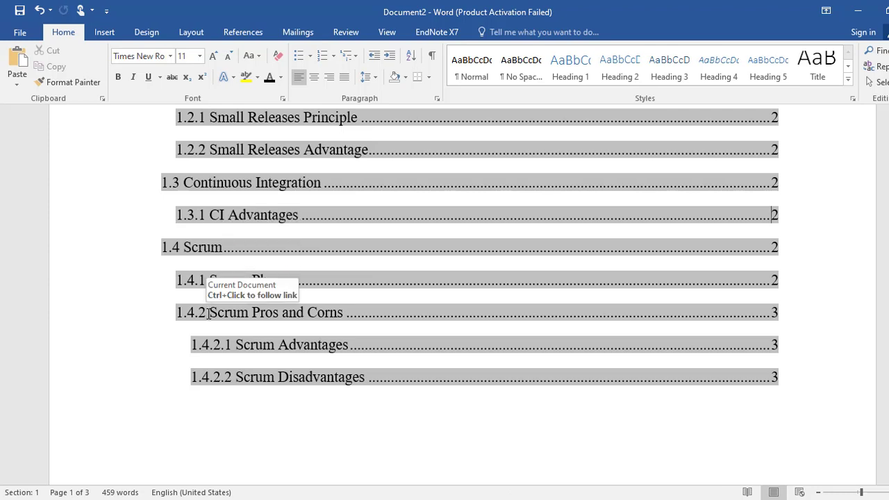
{"action": "left_click_drag", "start_coordinate": [363, 377], "coordinate": [214, 345]}
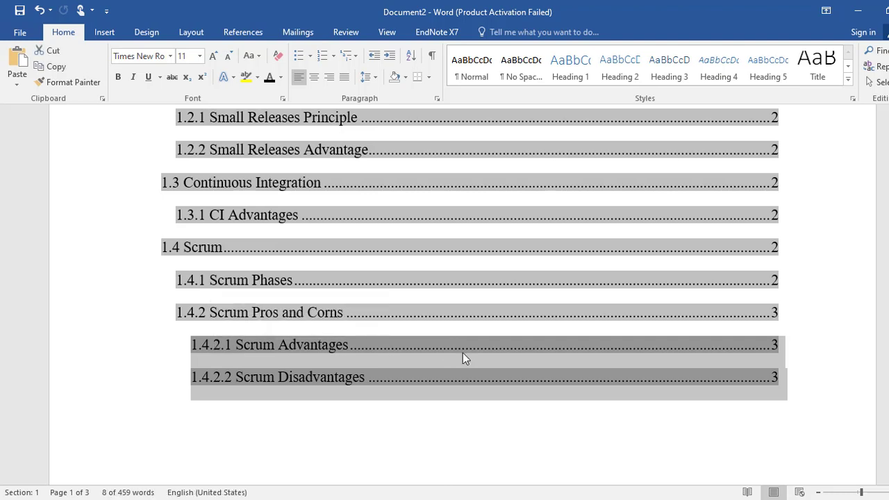
{"action": "scroll", "coordinate": [474, 252], "scroll_direction": "down", "scroll_amount": 10}
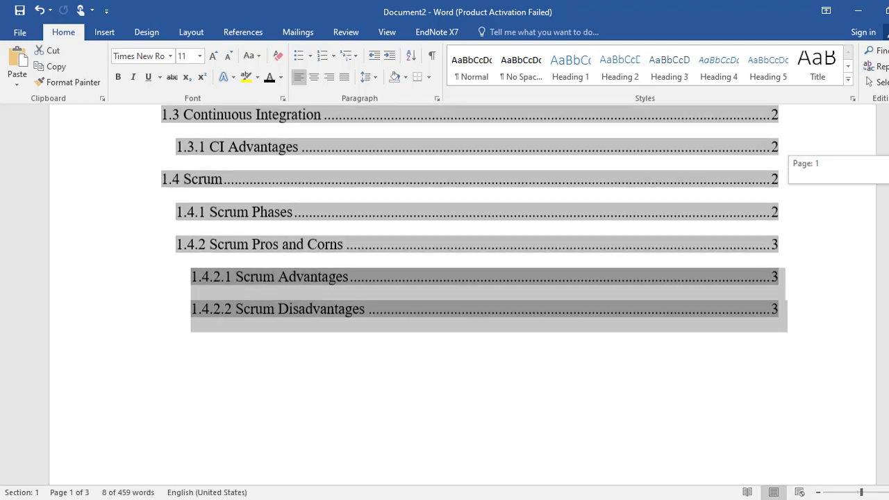
{"action": "scroll", "coordinate": [463, 385], "scroll_direction": "down", "scroll_amount": 3}
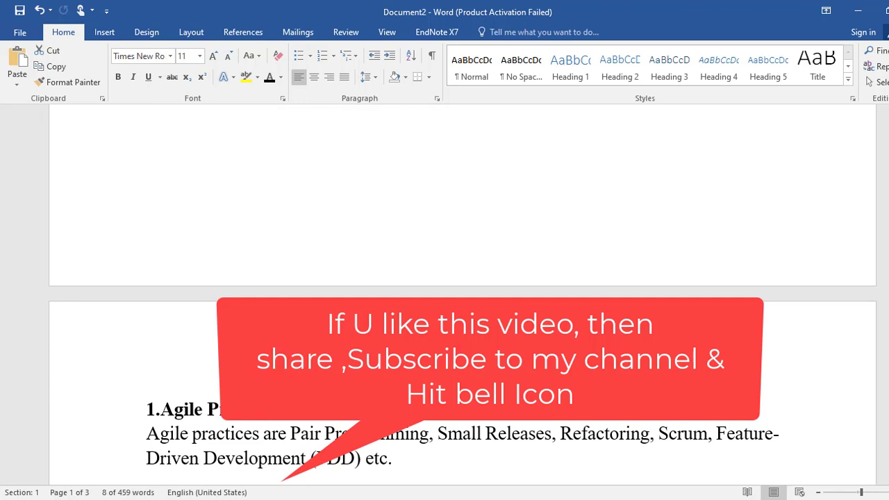
{"action": "left_click", "coordinate": [635, 273]}
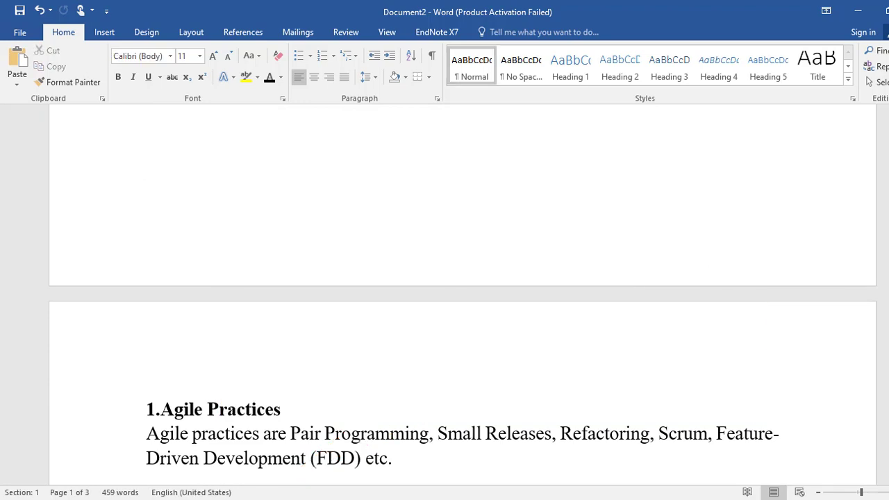
{"action": "scroll", "coordinate": [462, 295], "scroll_direction": "up", "scroll_amount": 10}
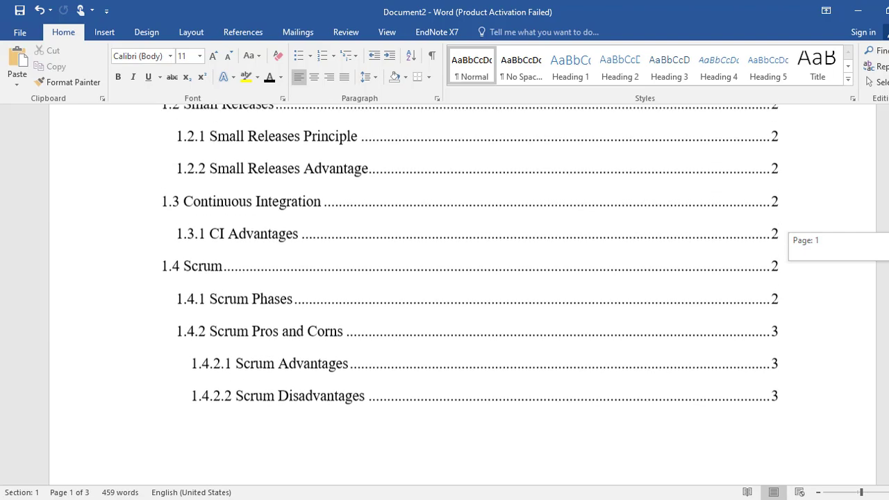
{"action": "scroll", "coordinate": [463, 295], "scroll_direction": "up", "scroll_amount": 2}
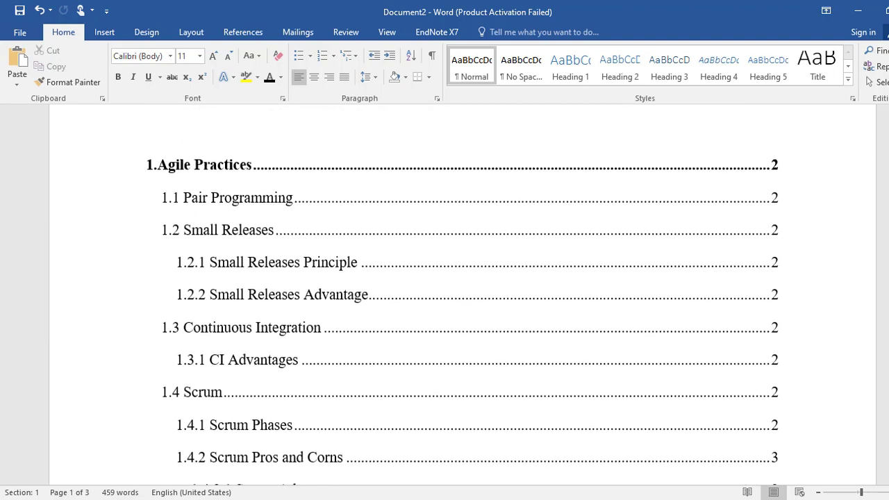
{"action": "scroll", "coordinate": [462, 295], "scroll_direction": "down", "scroll_amount": 6}
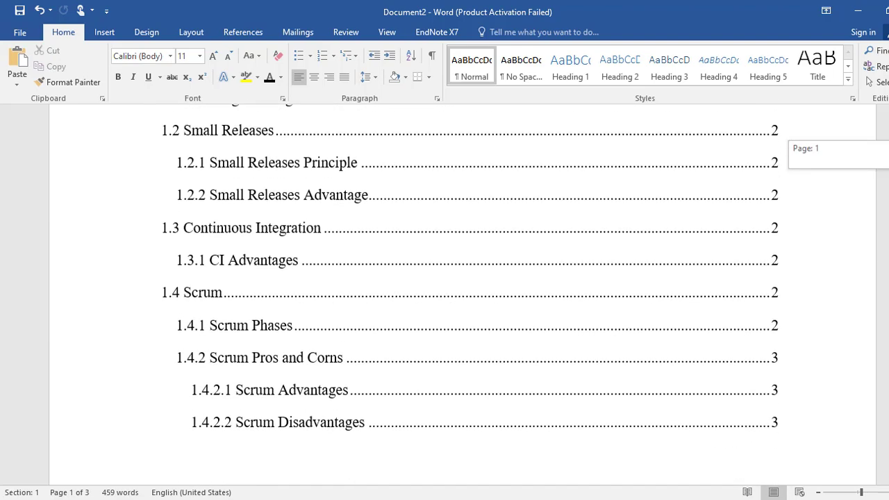
{"action": "scroll", "coordinate": [462, 295], "scroll_direction": "up", "scroll_amount": 8}
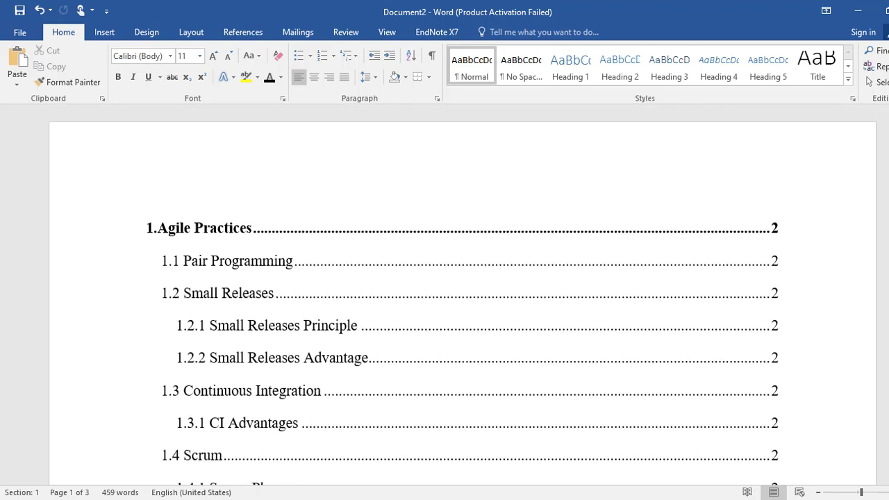